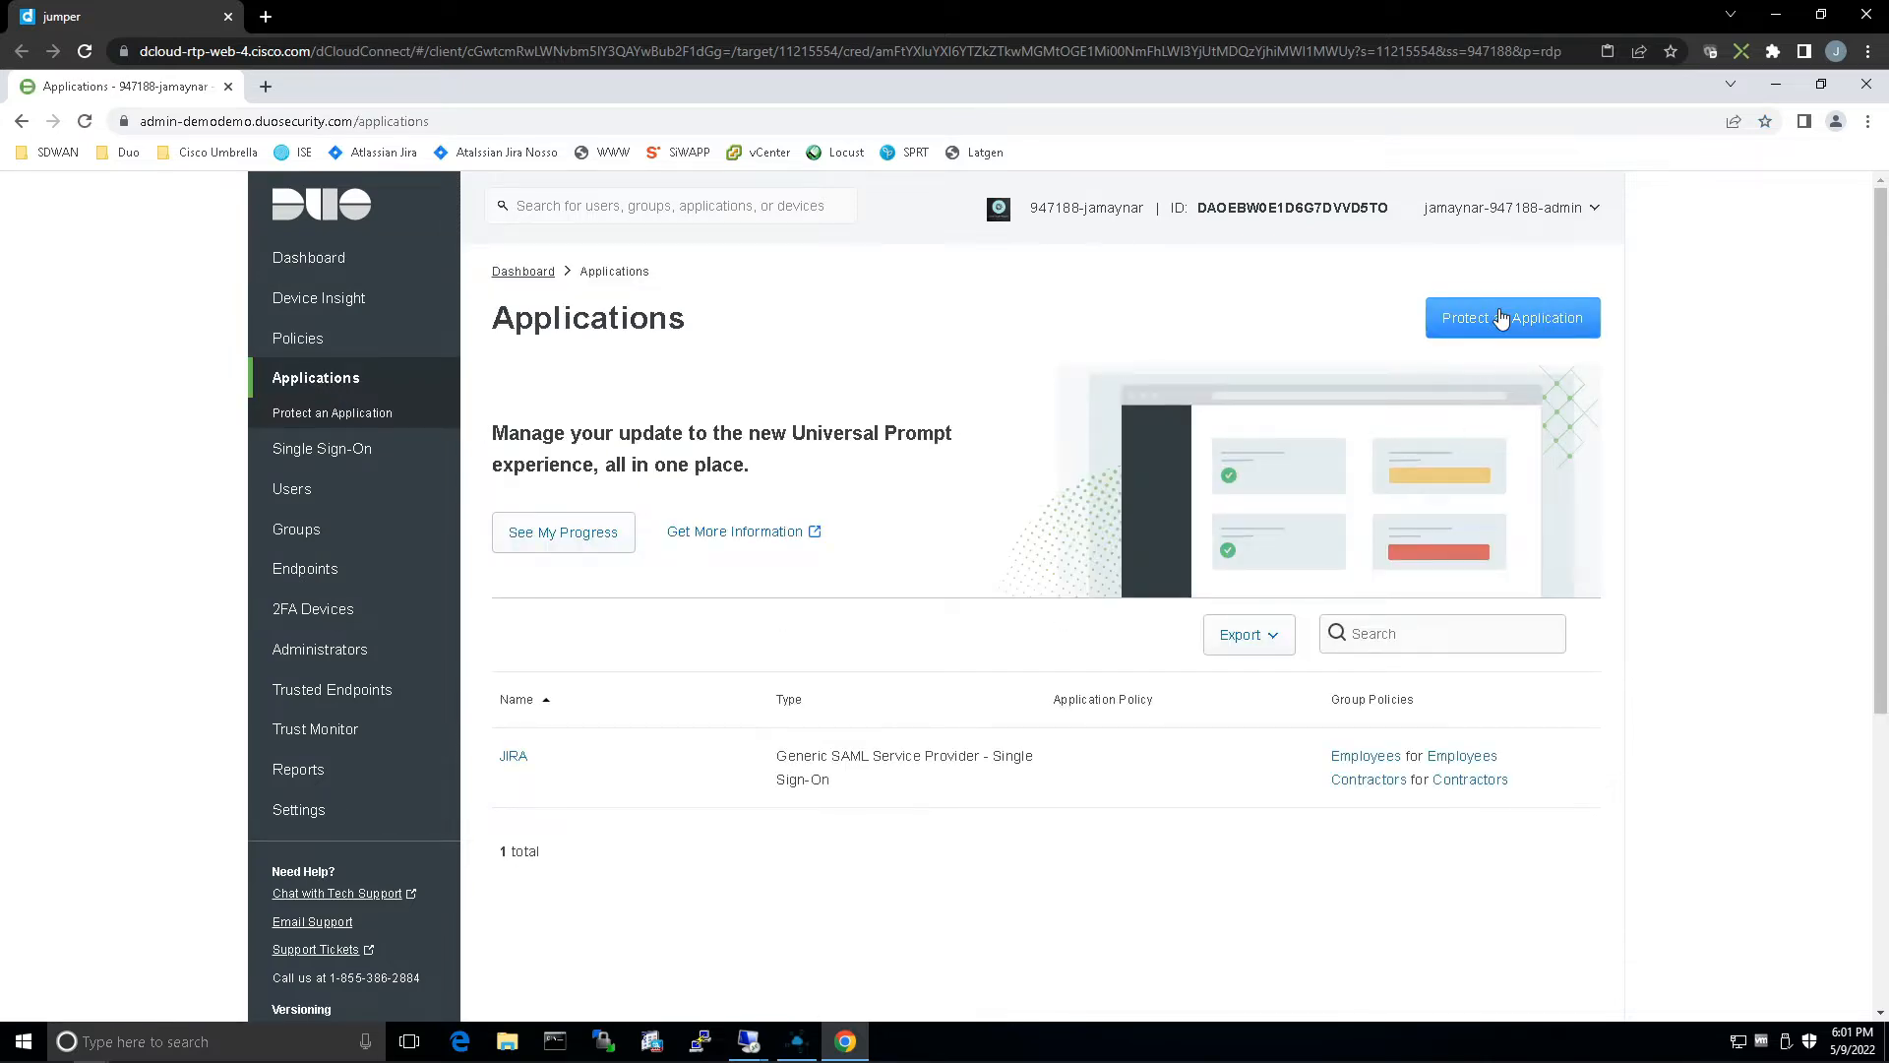
# - Add Cisco ASA with 2FA and SSO hosted by Duo as a protected application, filtering the catalog by "asa"
pyautogui.click(1501, 316)
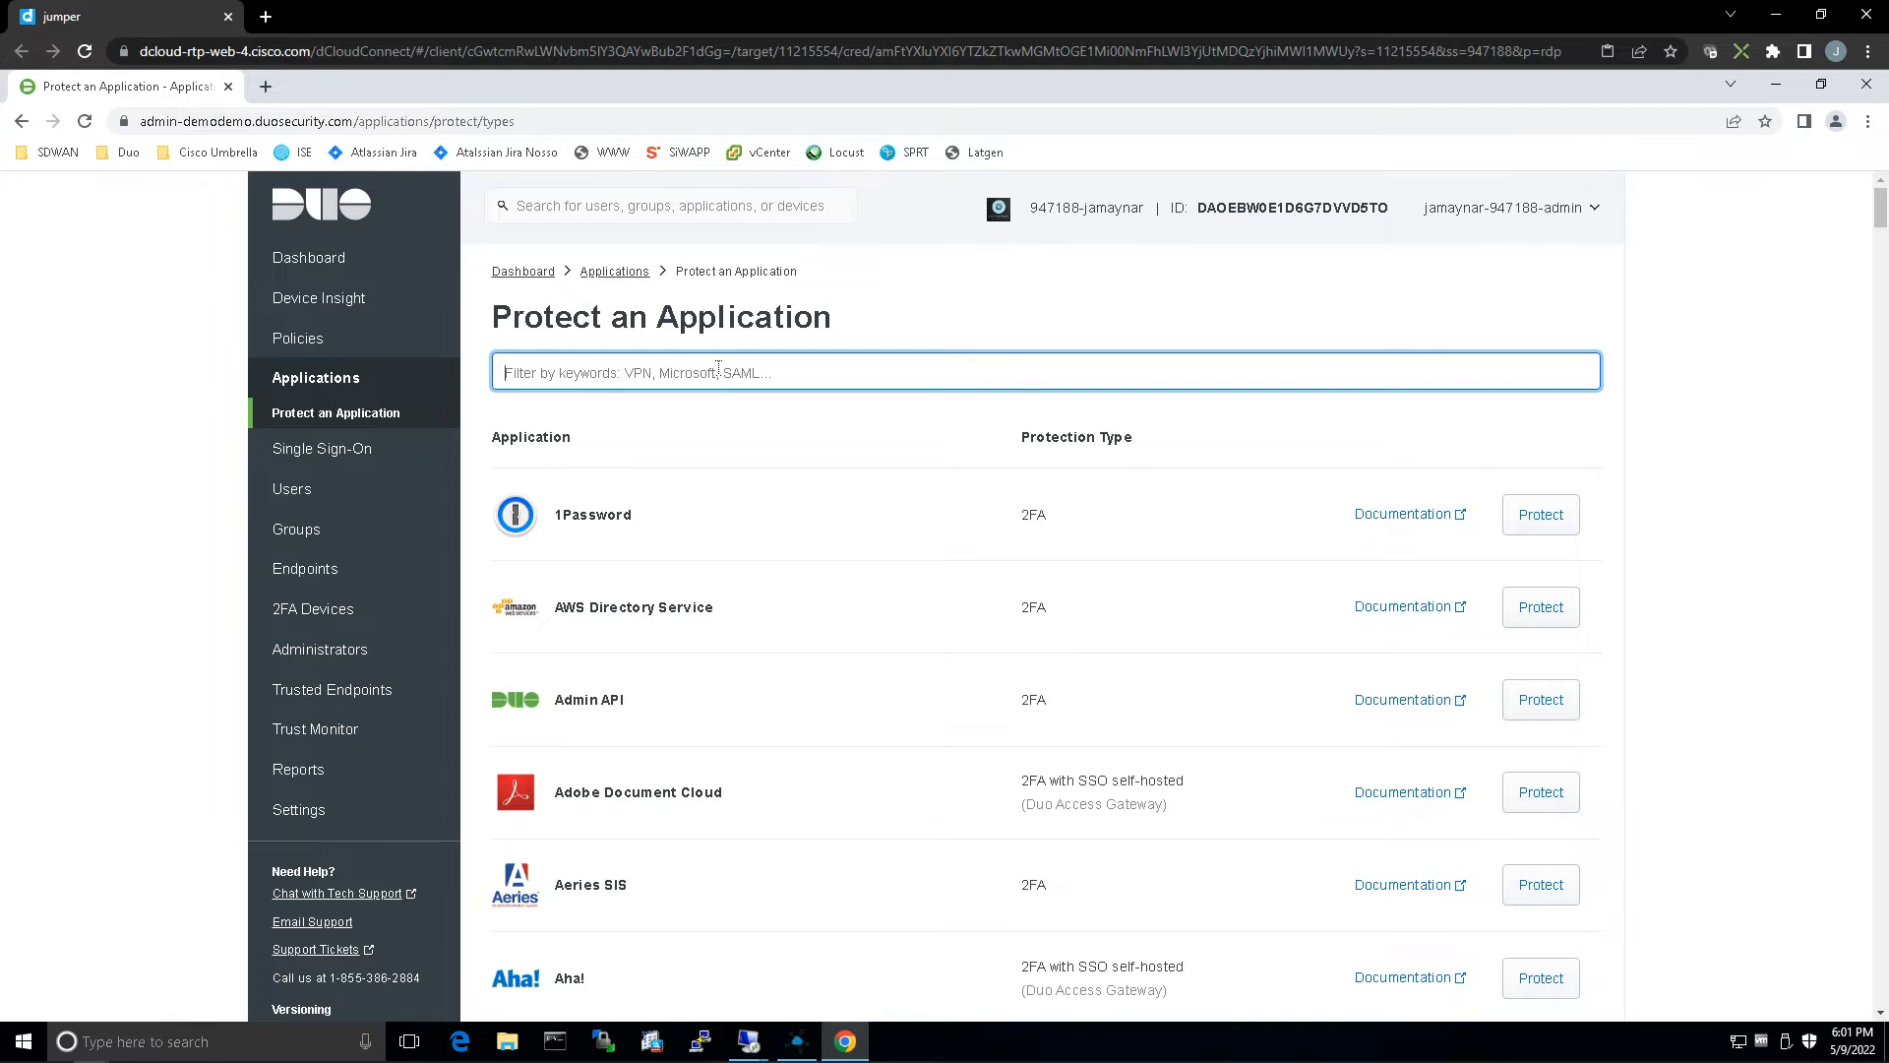
pyautogui.write('asa')
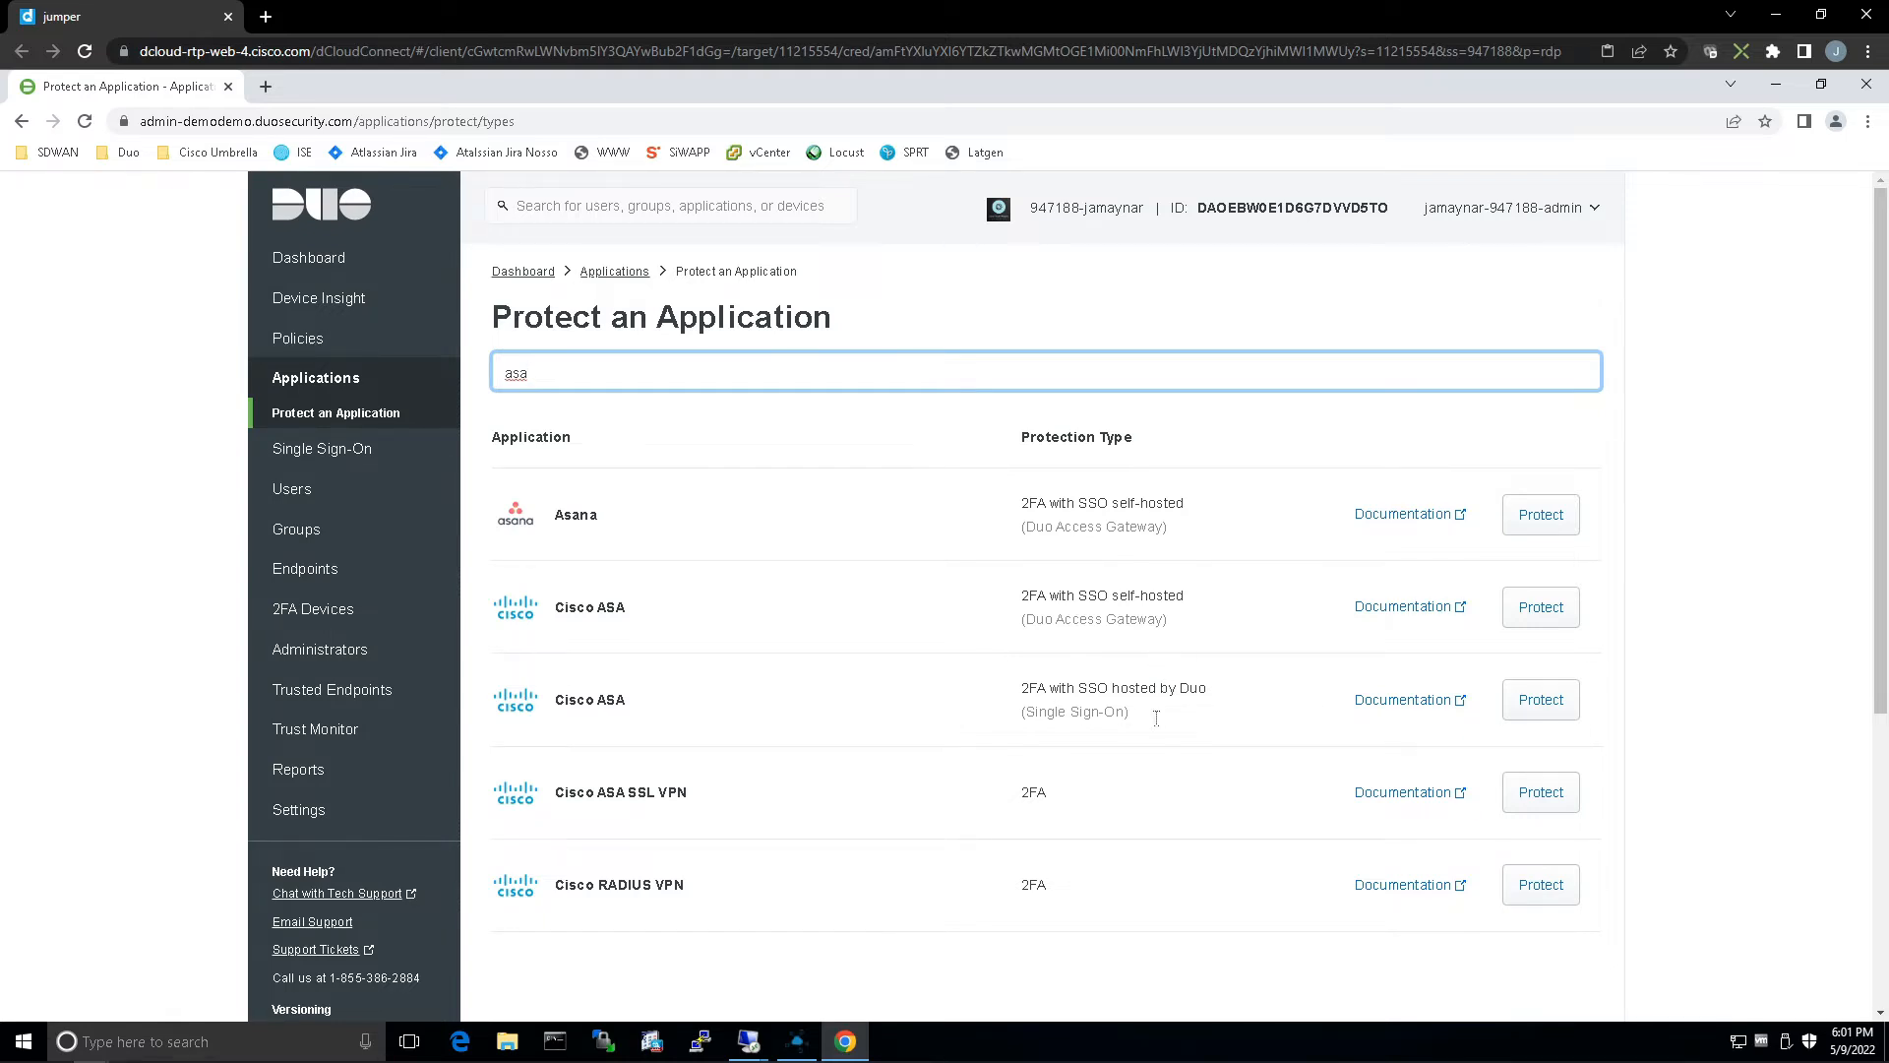
pyautogui.click(1537, 700)
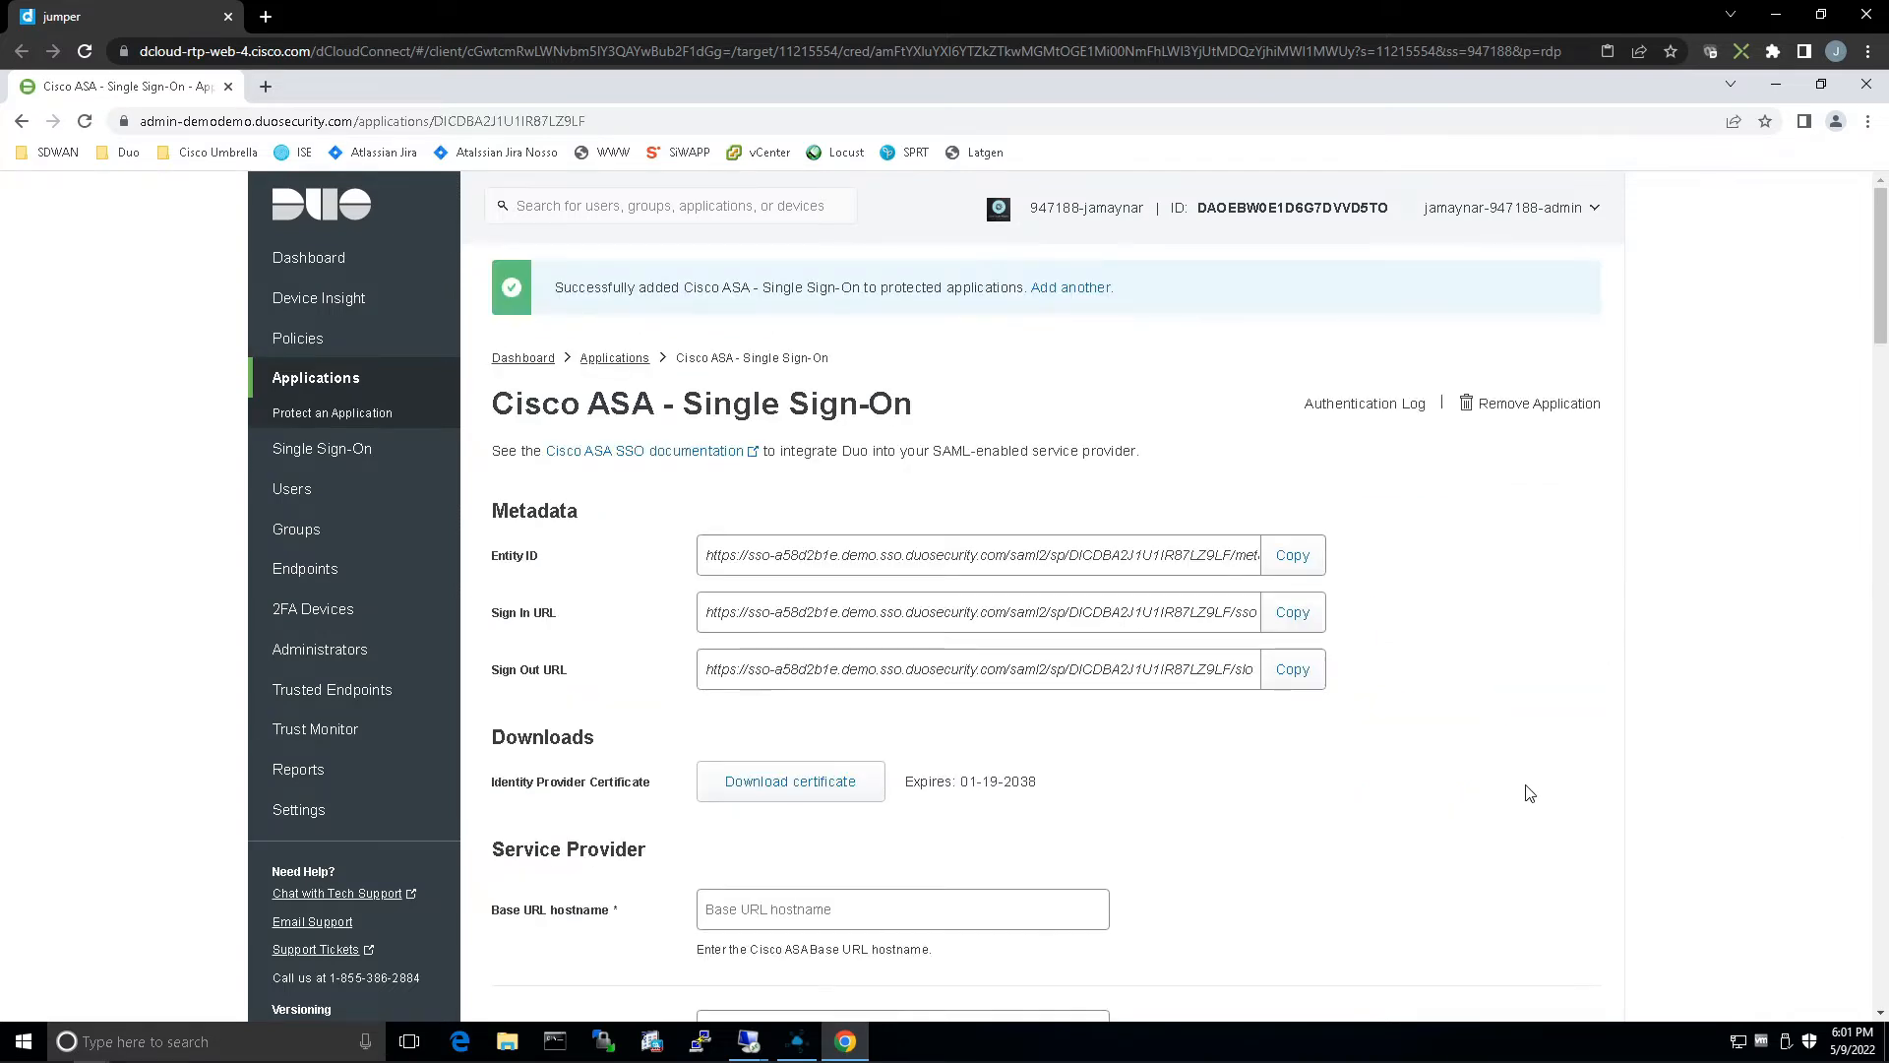
# - Set the service provider's base URL hostname to vpn.dcloud.local and tunnel group to TG-RAVPN, and save the application
pyautogui.scroll(-5, 1529, 793)
pyautogui.click(830, 418)
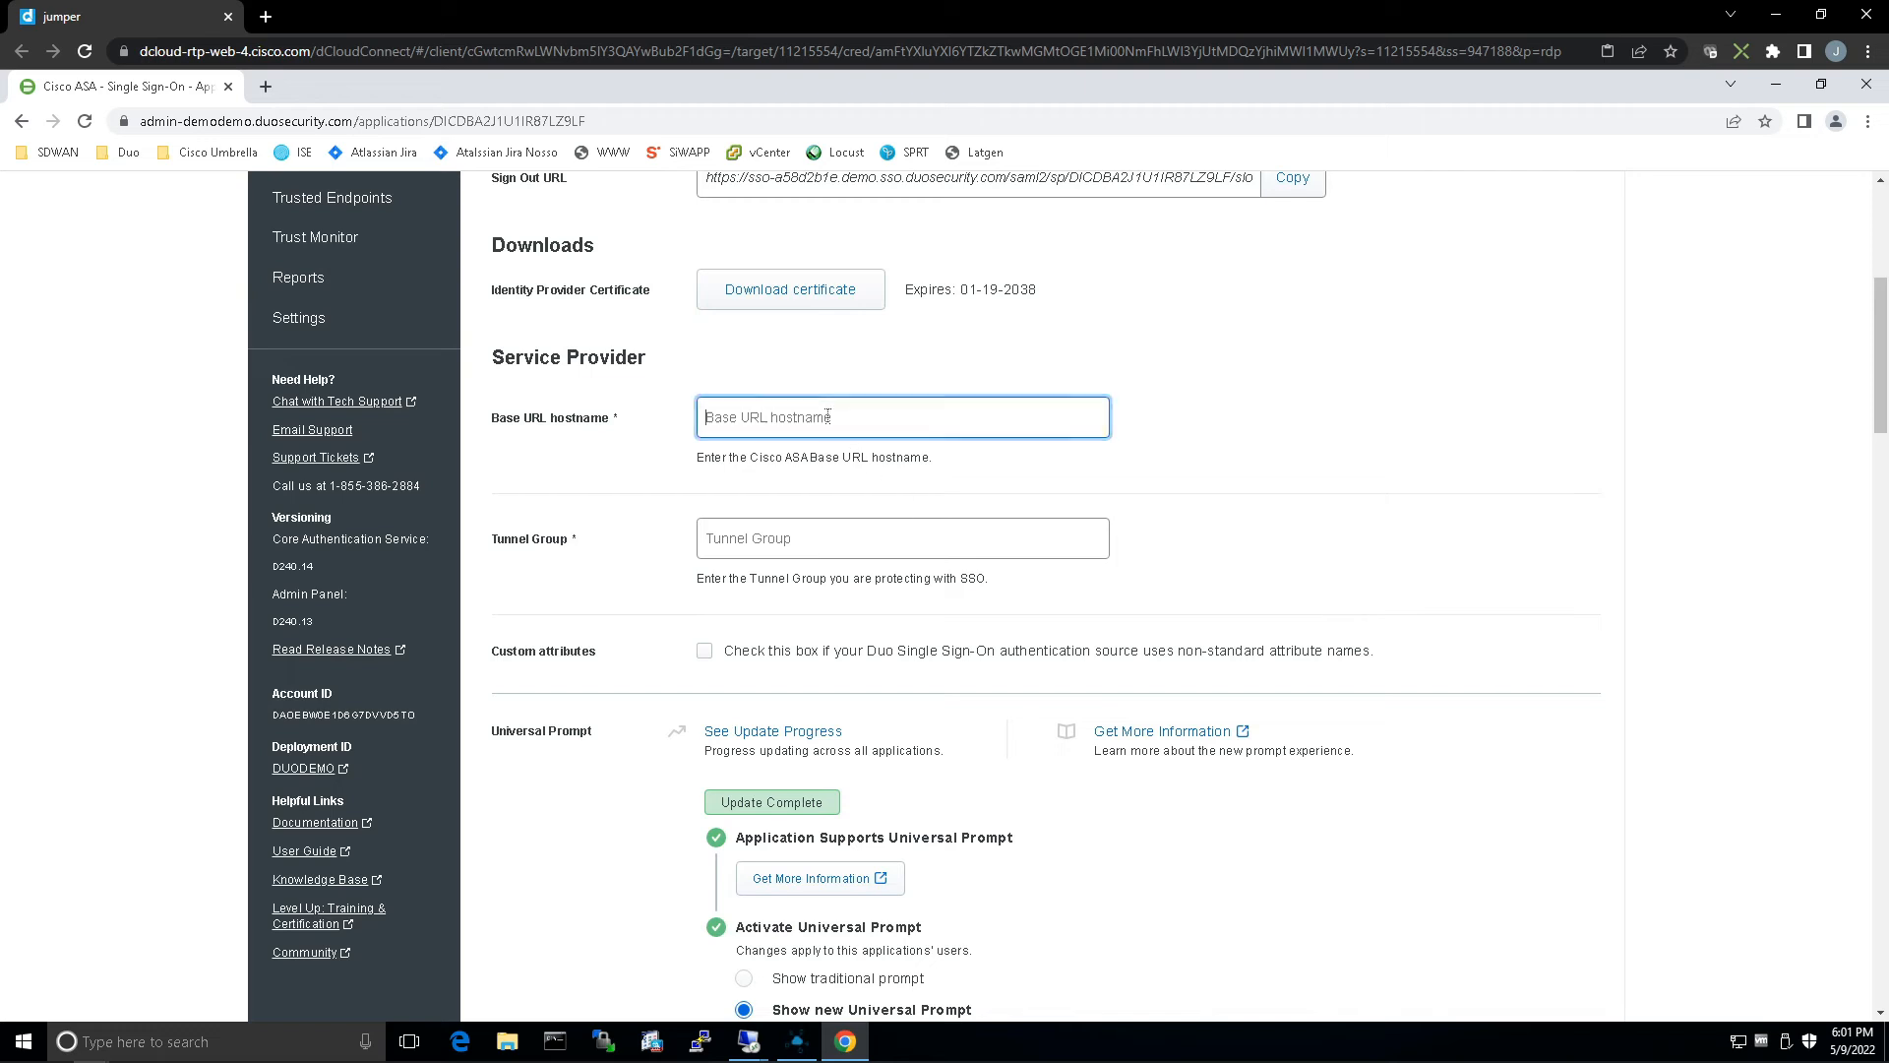
pyautogui.write('vpn.dcloud.local')
pyautogui.click(757, 538)
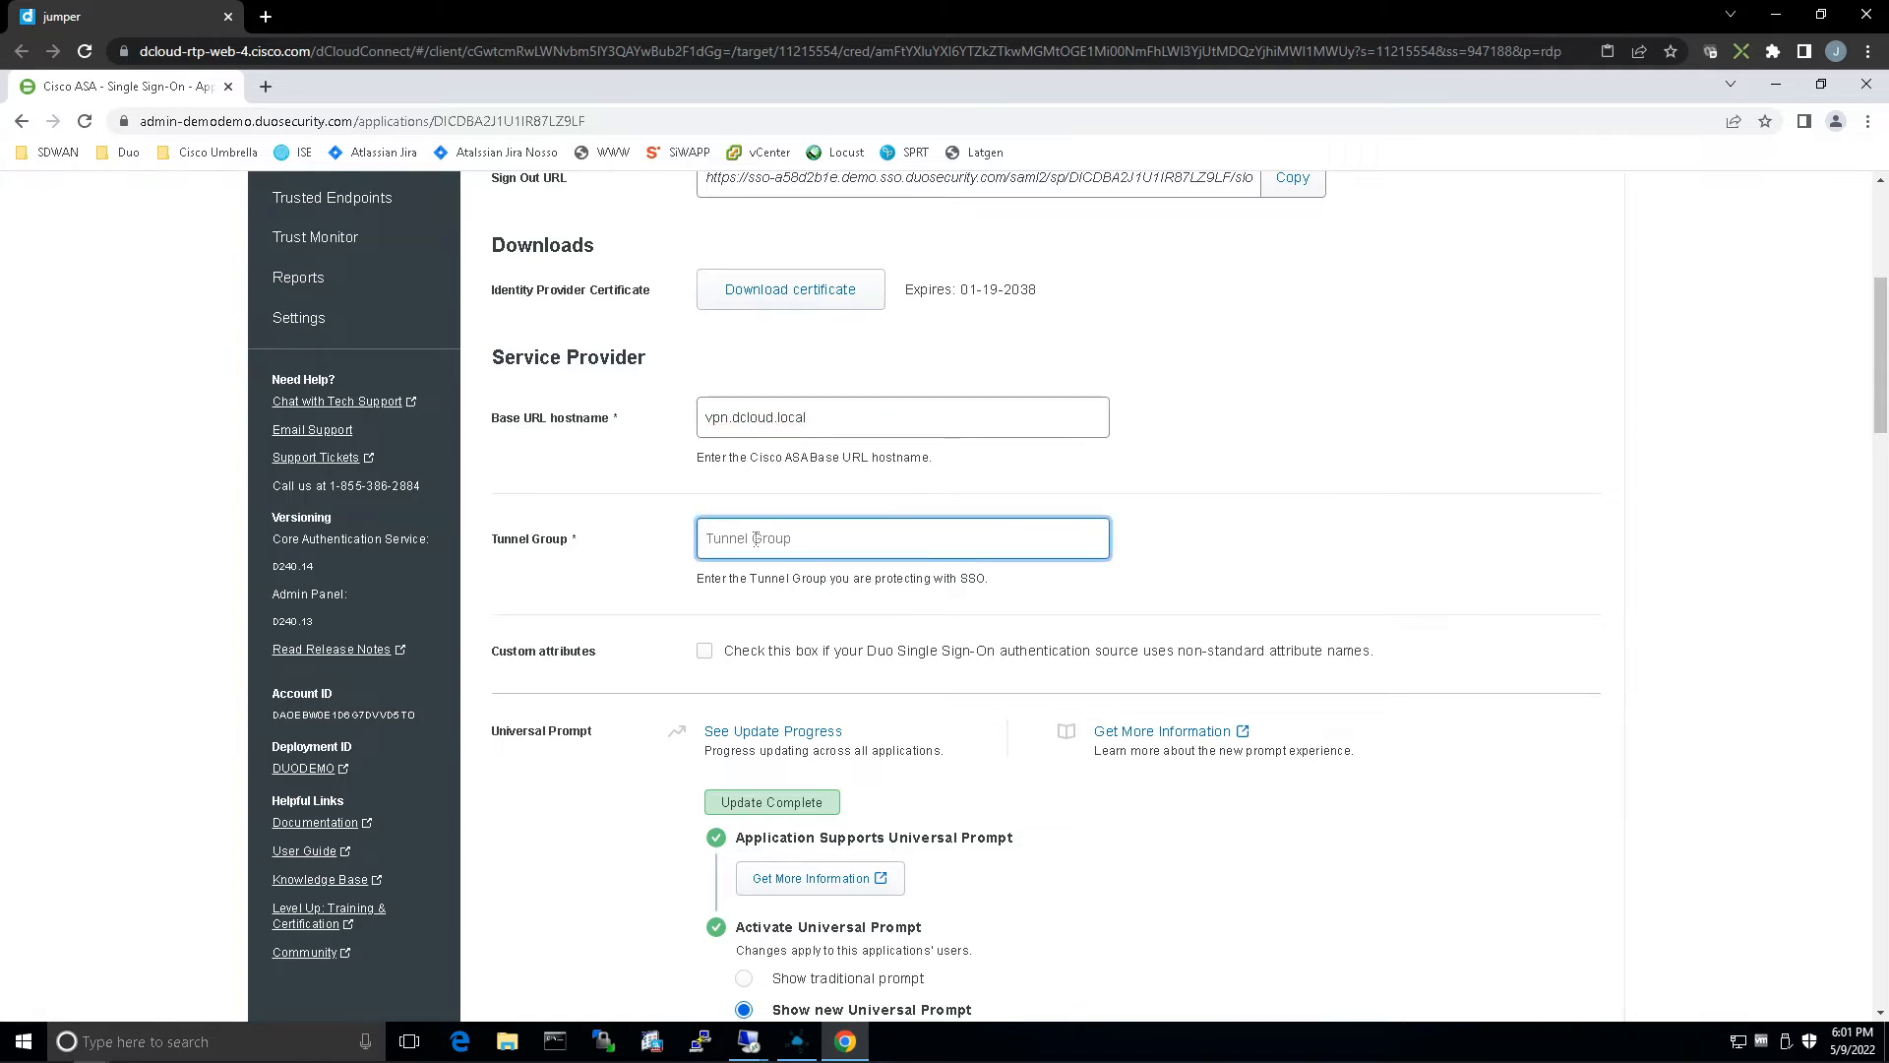
pyautogui.write('TG-RAVPN')
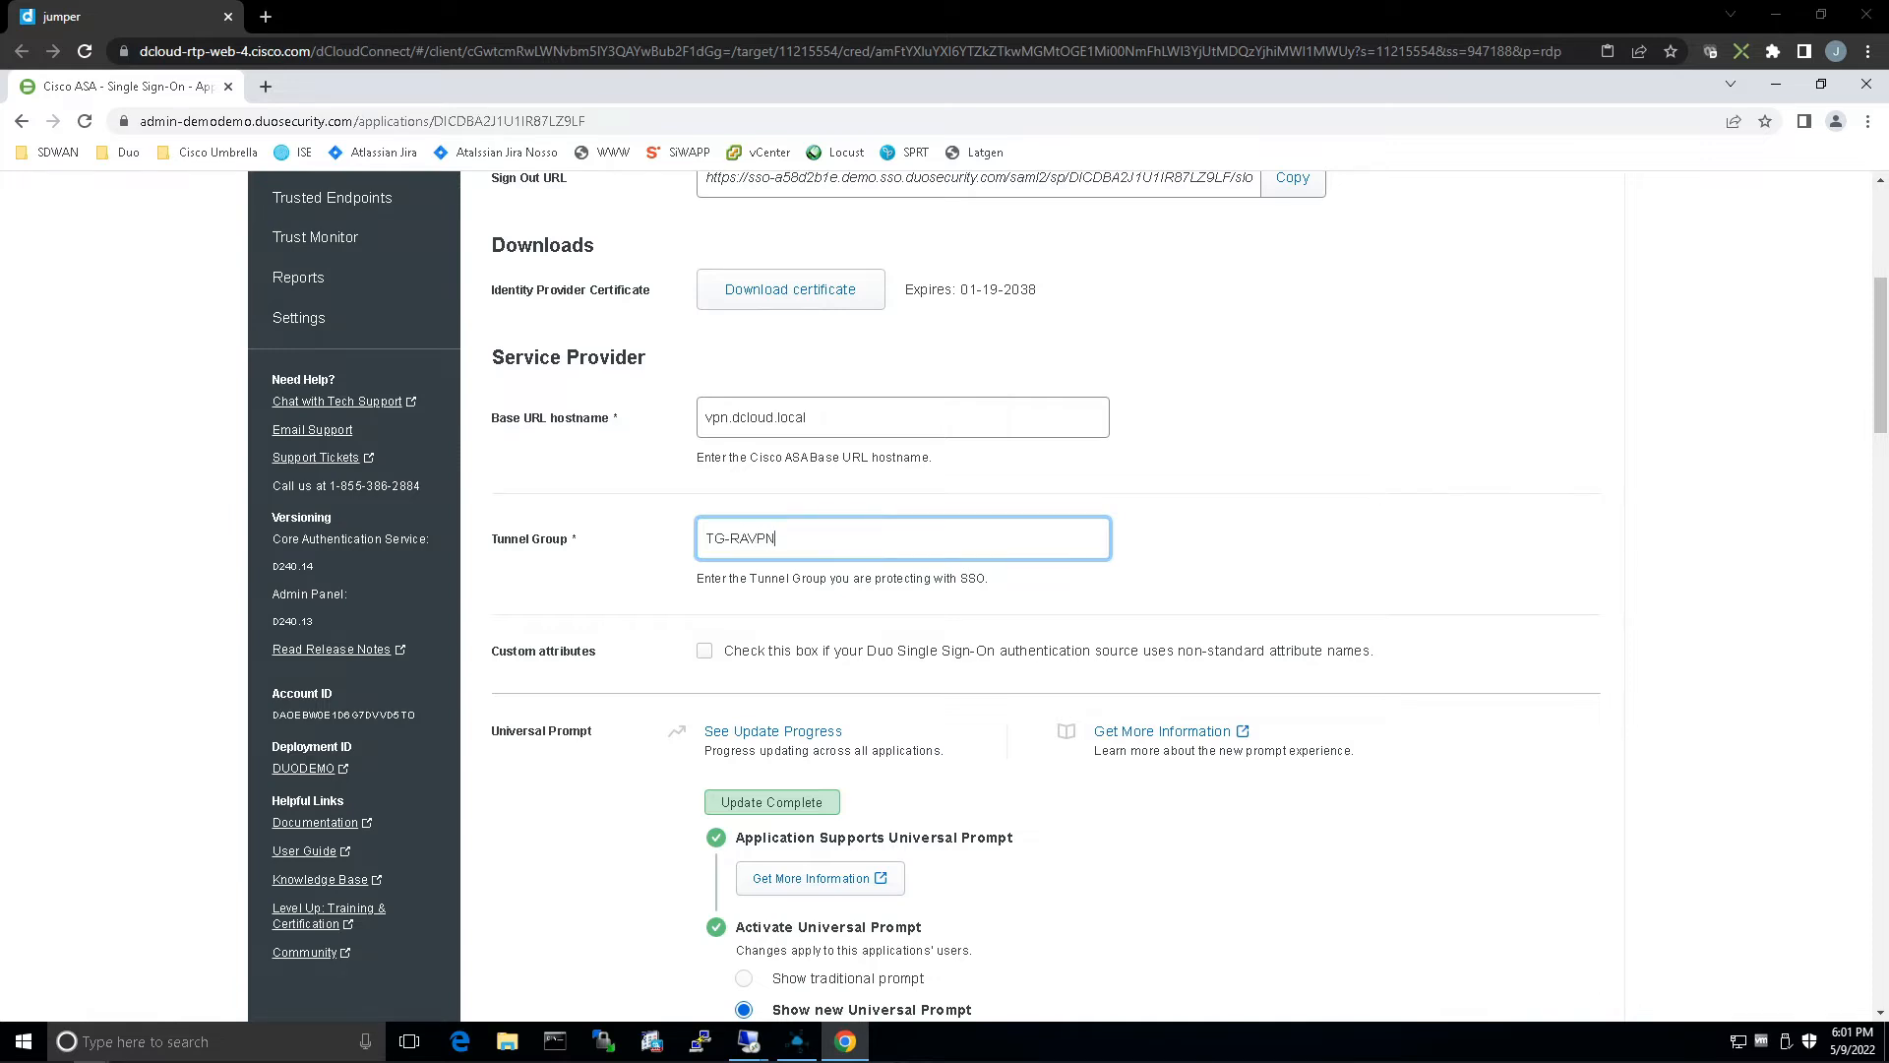
pyautogui.scroll(-5, 1280, 688)
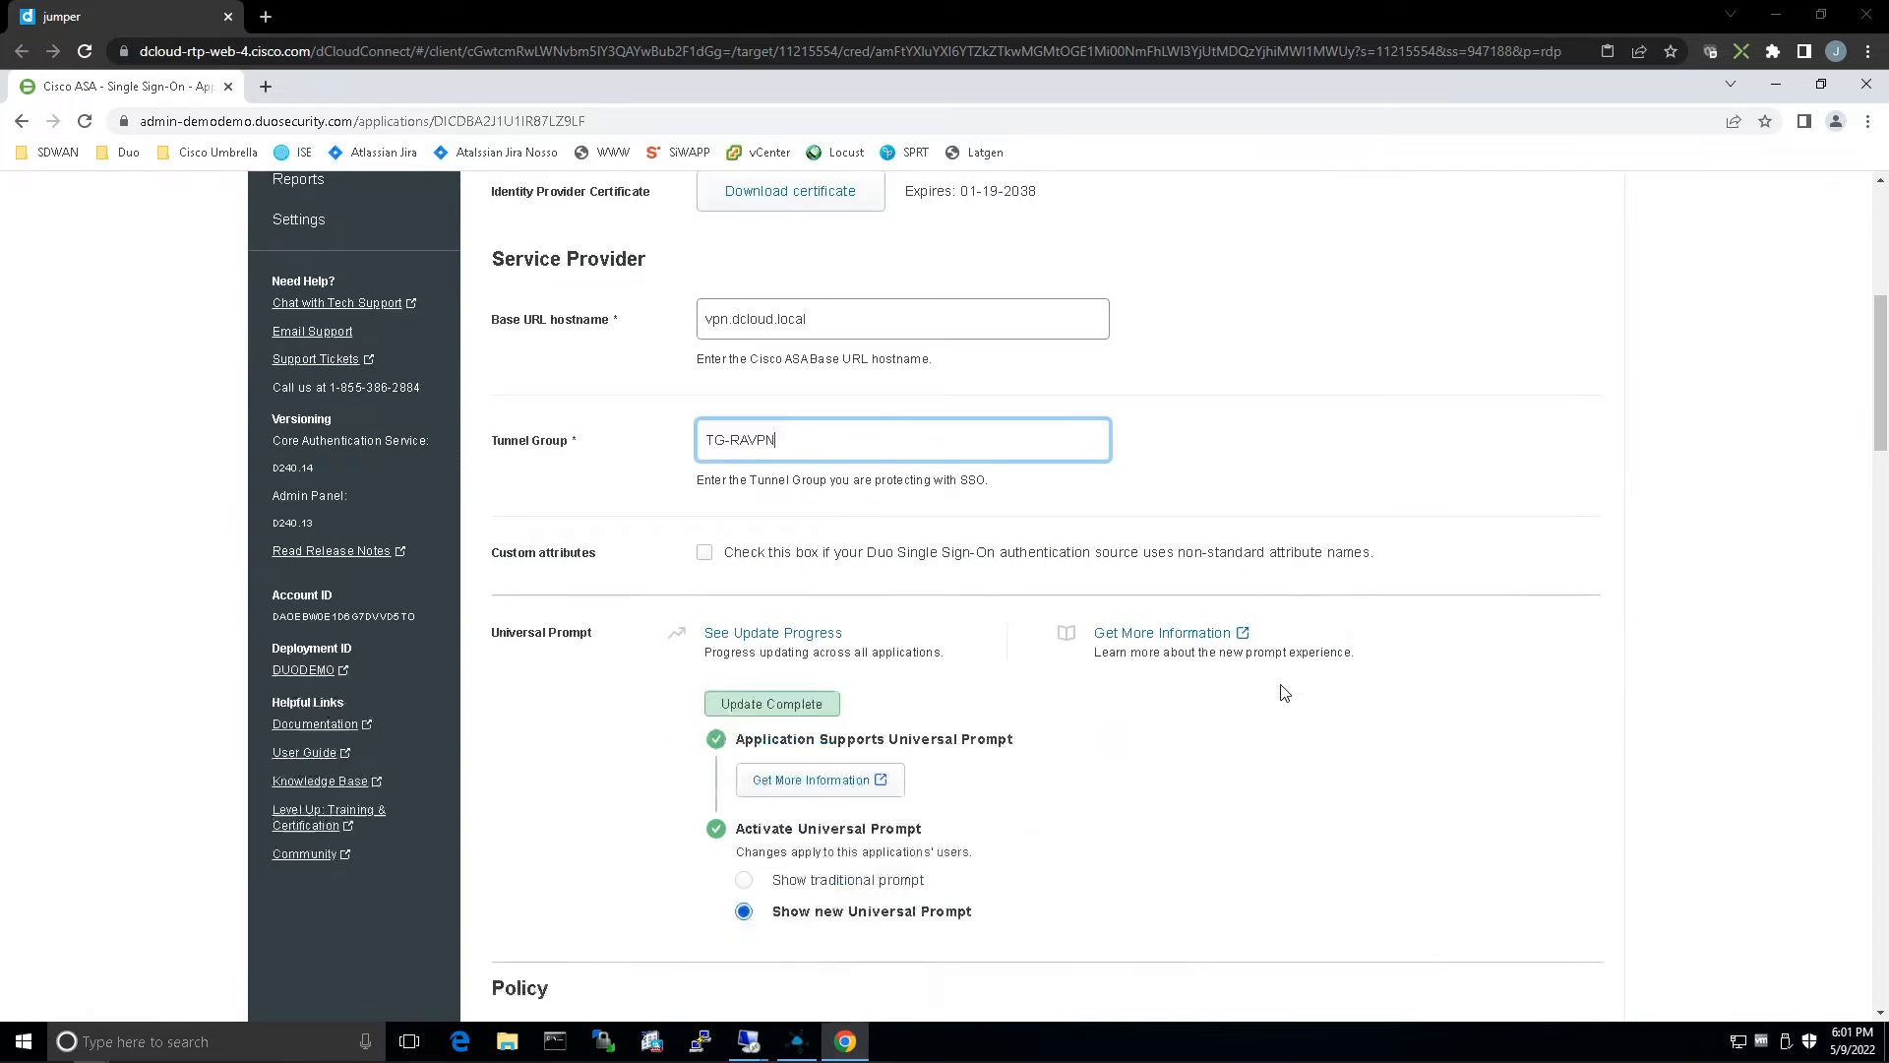
pyautogui.scroll(-20, 1197, 695)
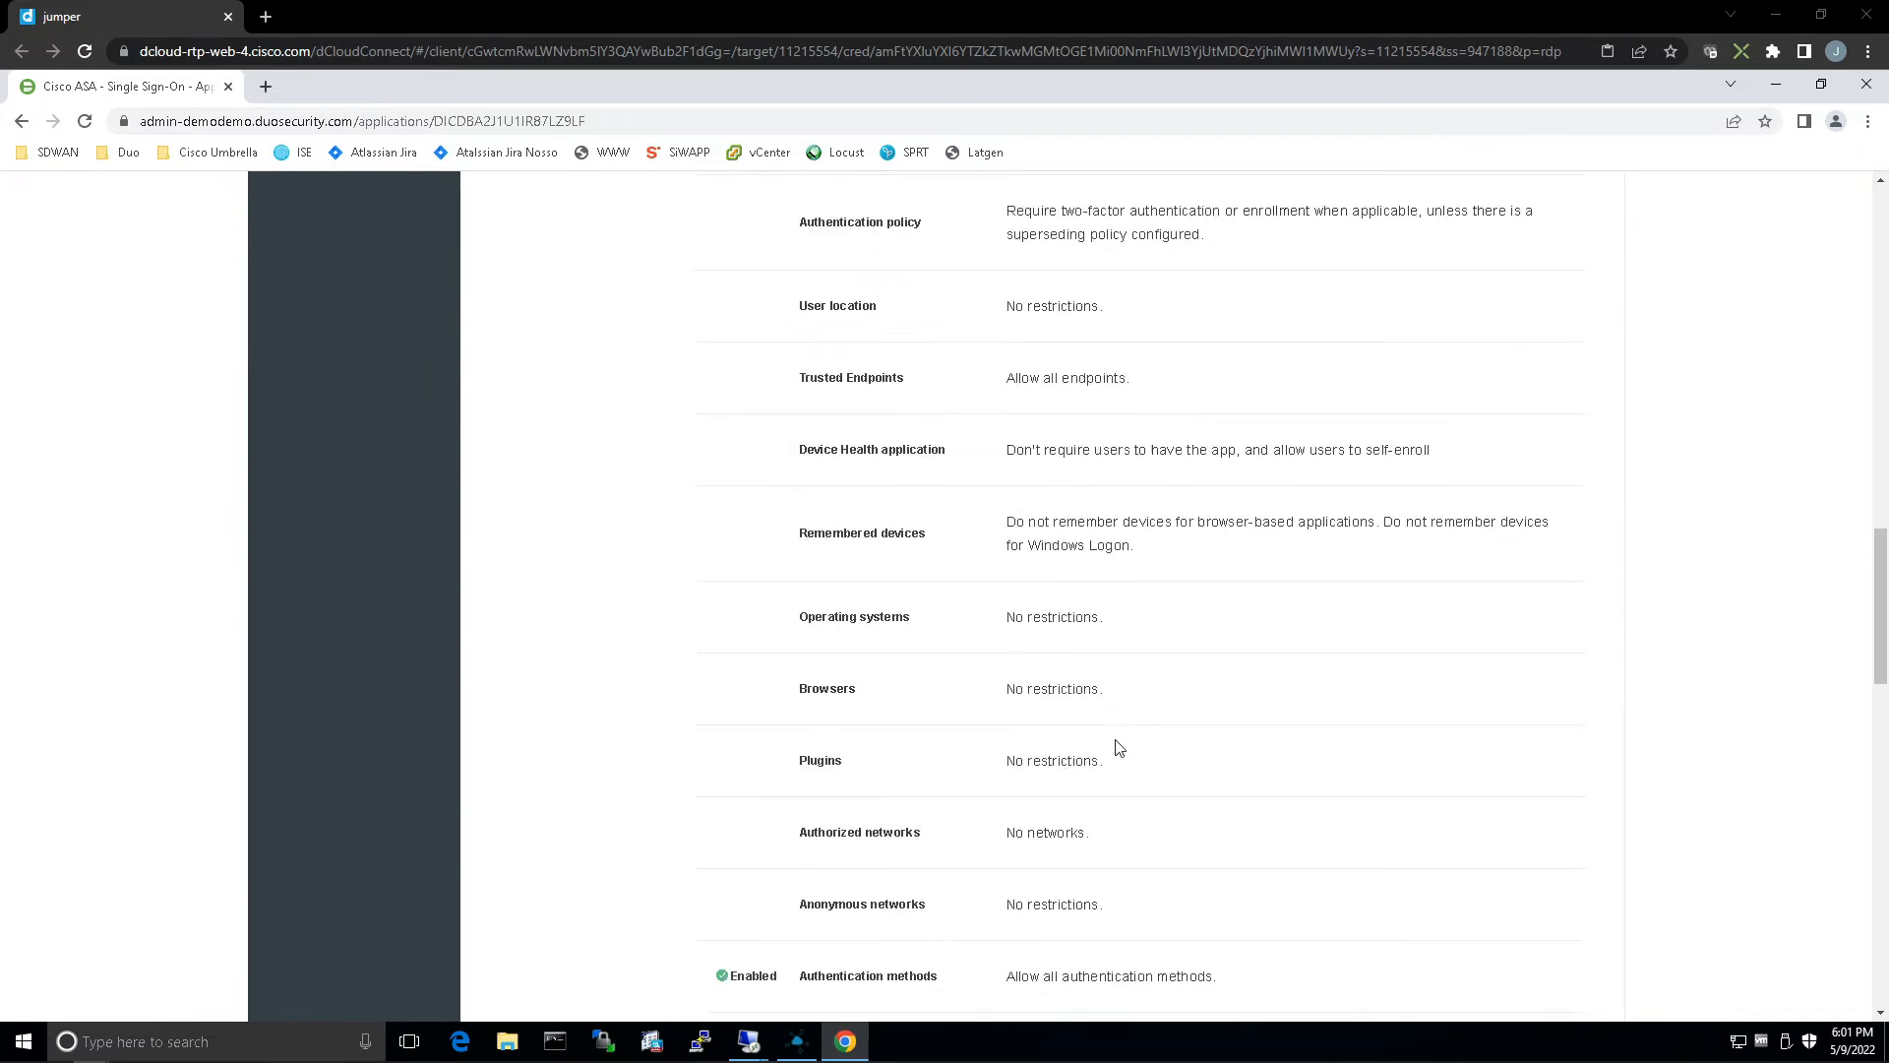
pyautogui.scroll(-5, 1100, 829)
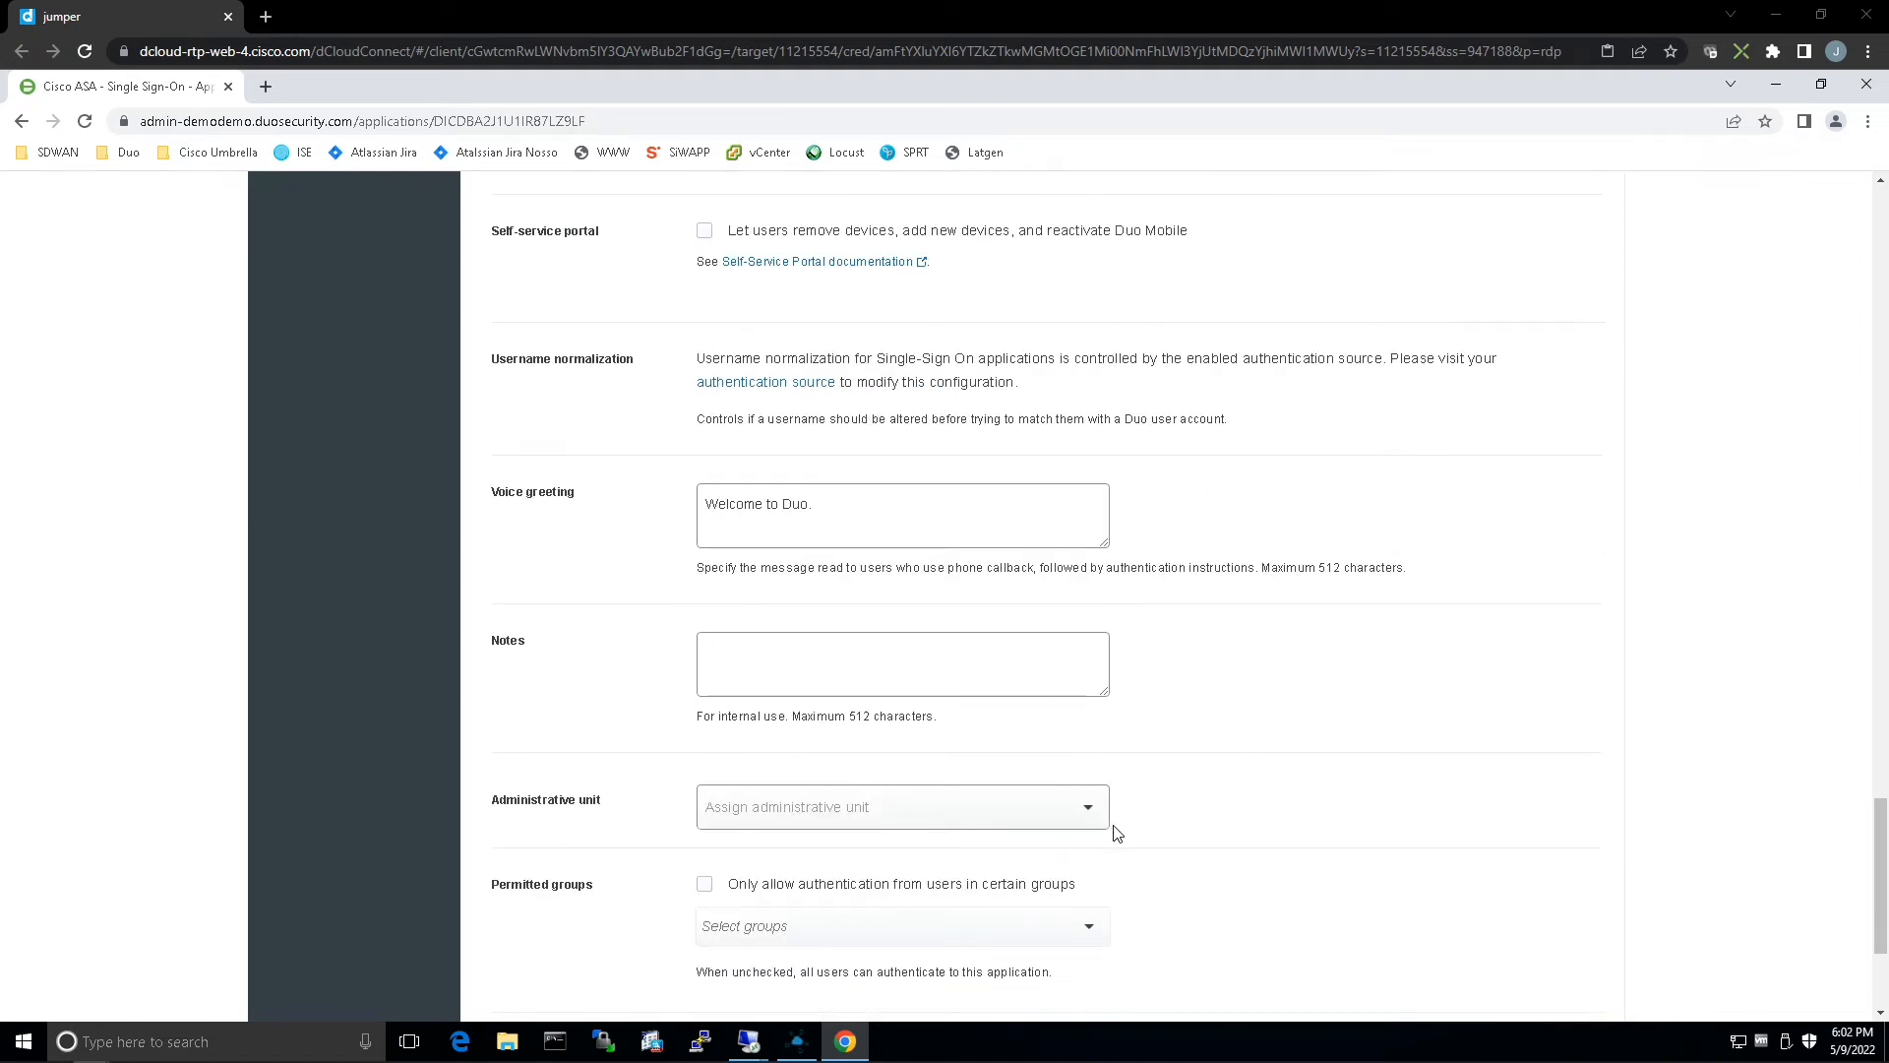
pyautogui.click(728, 908)
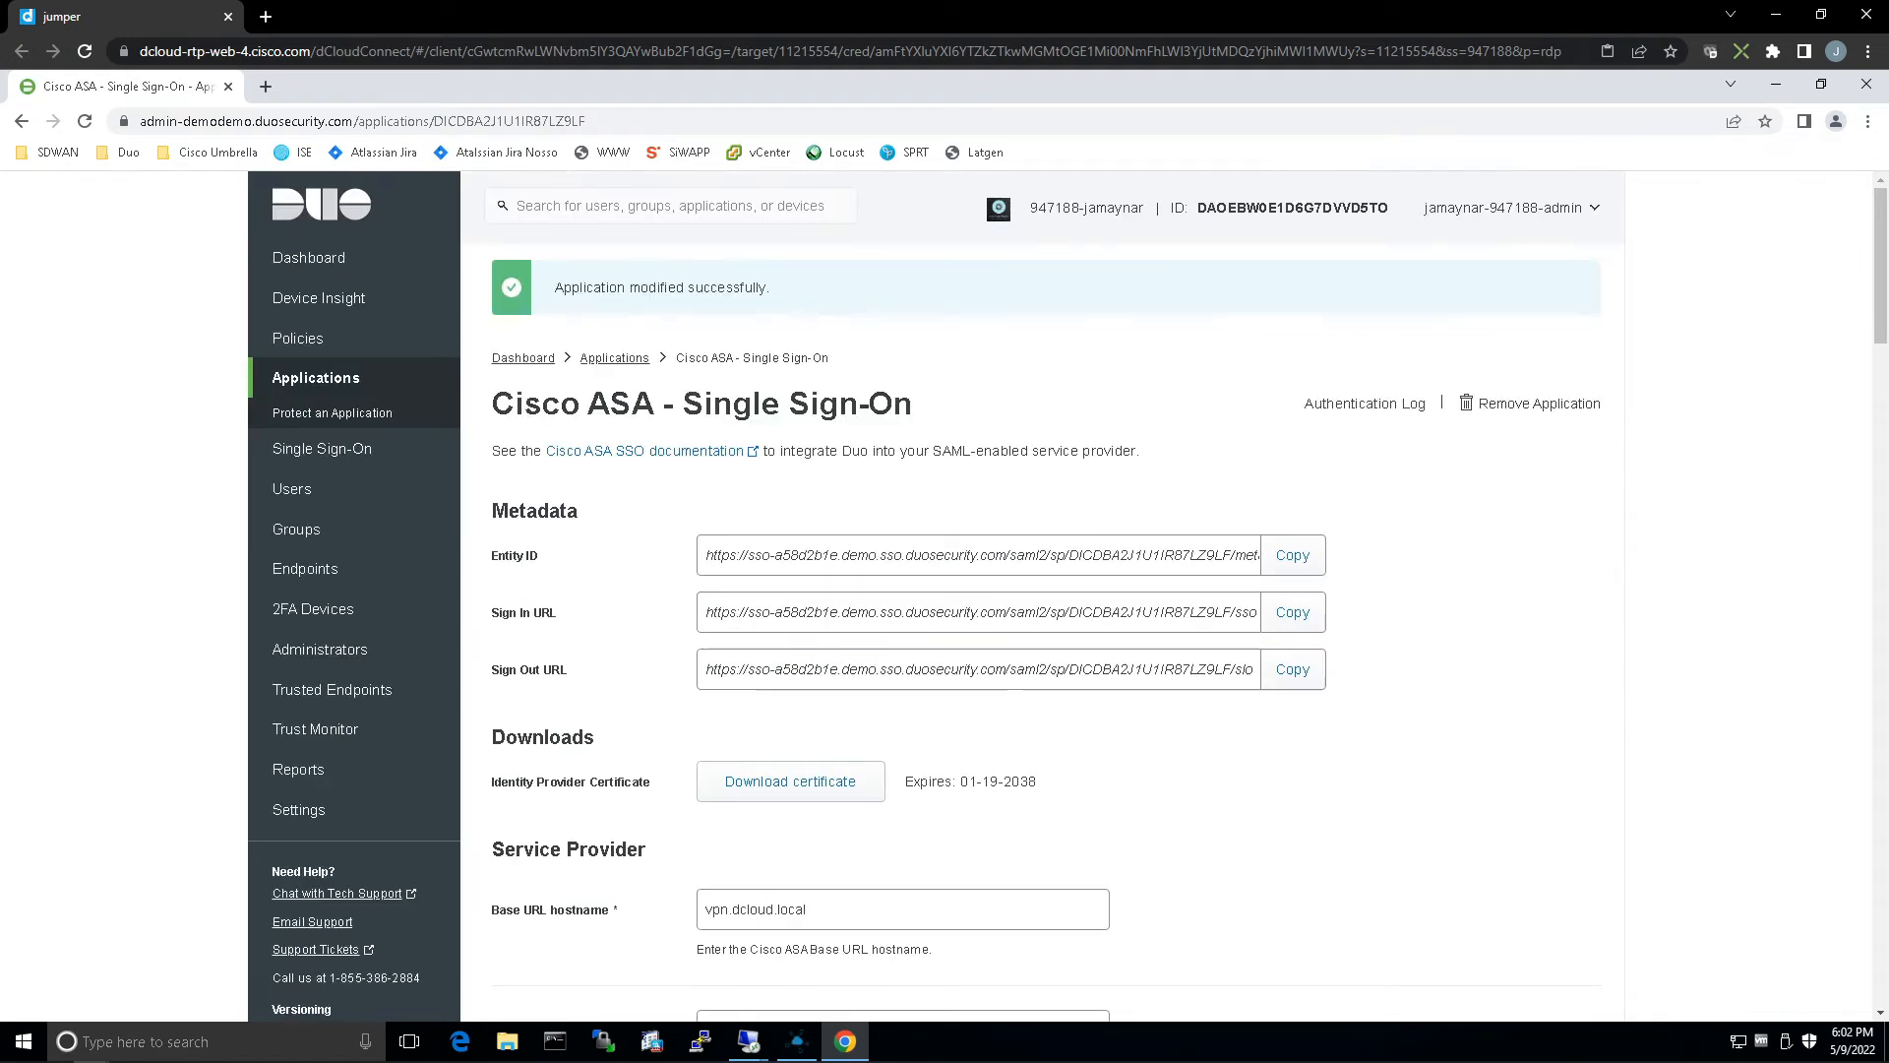
# - Download the identity provider certificate and apply the Employees policy to all users of the Cisco ASA application
pyautogui.click(804, 788)
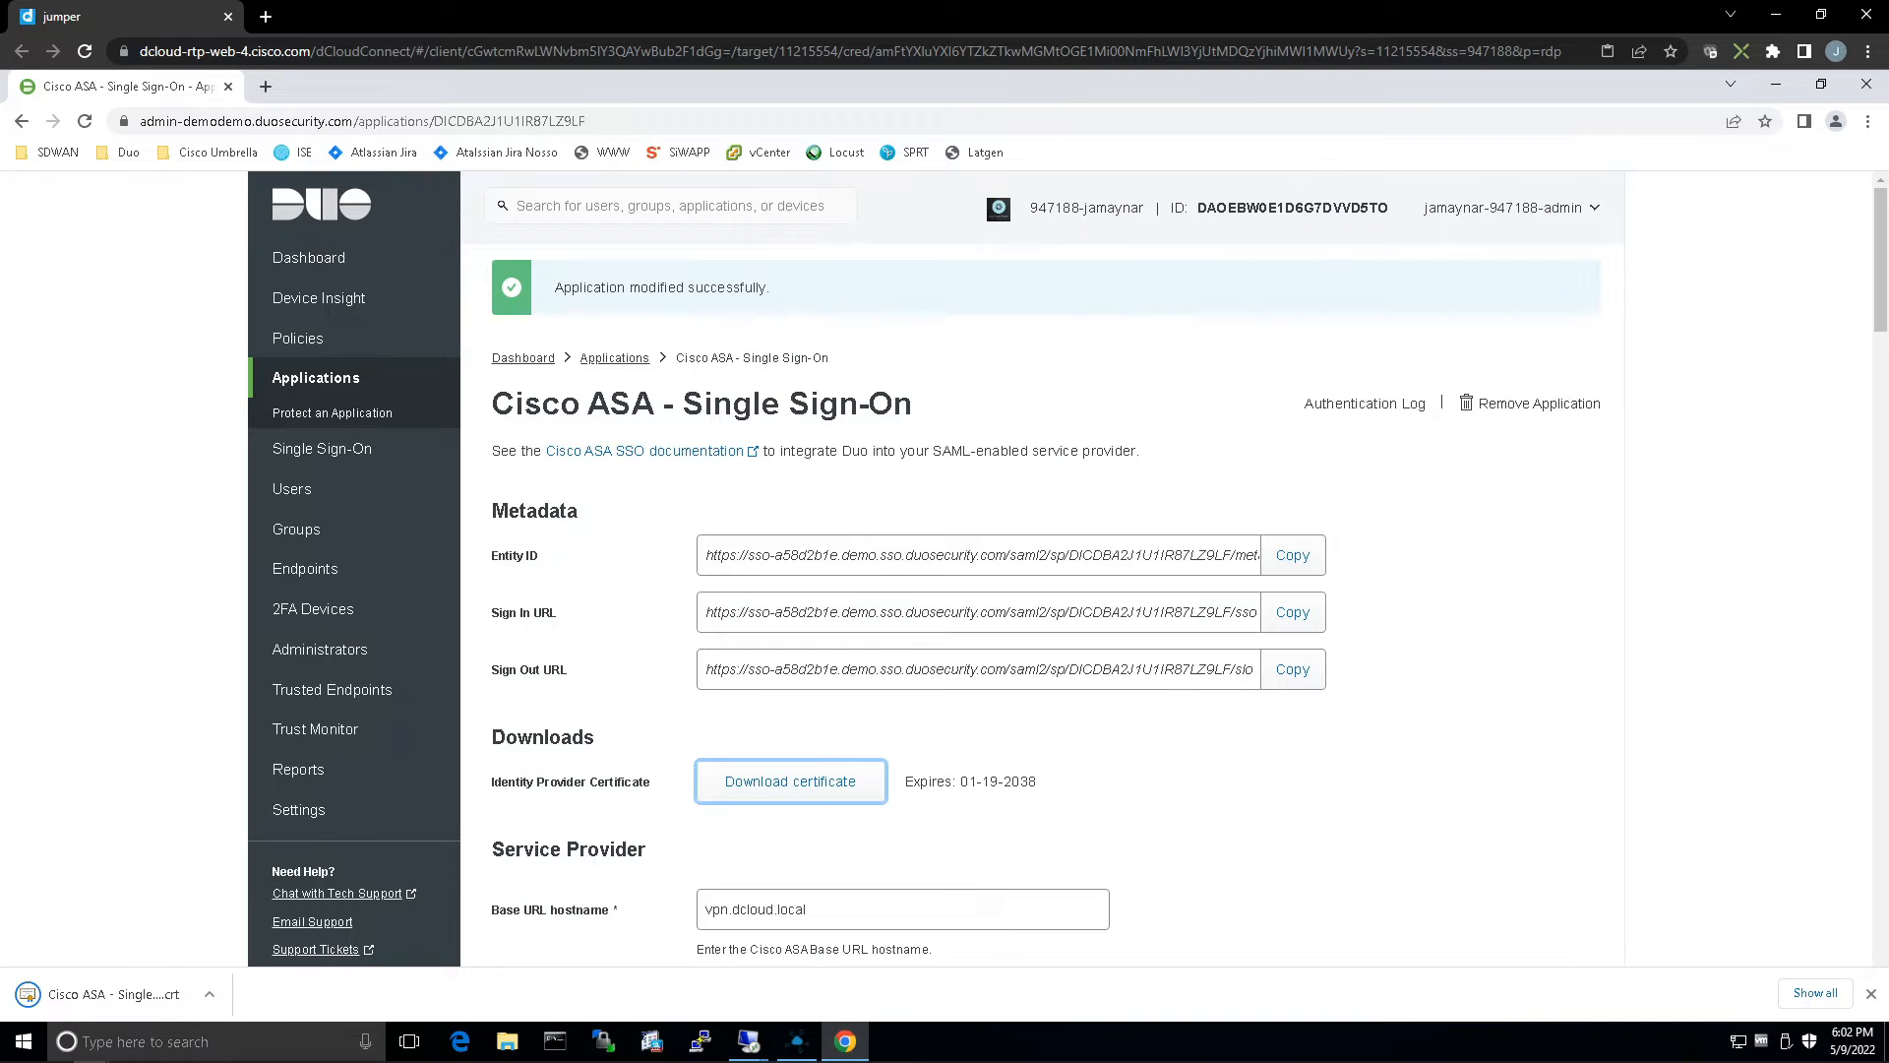
pyautogui.click(1542, 678)
pyautogui.scroll(-10, 1590, 677)
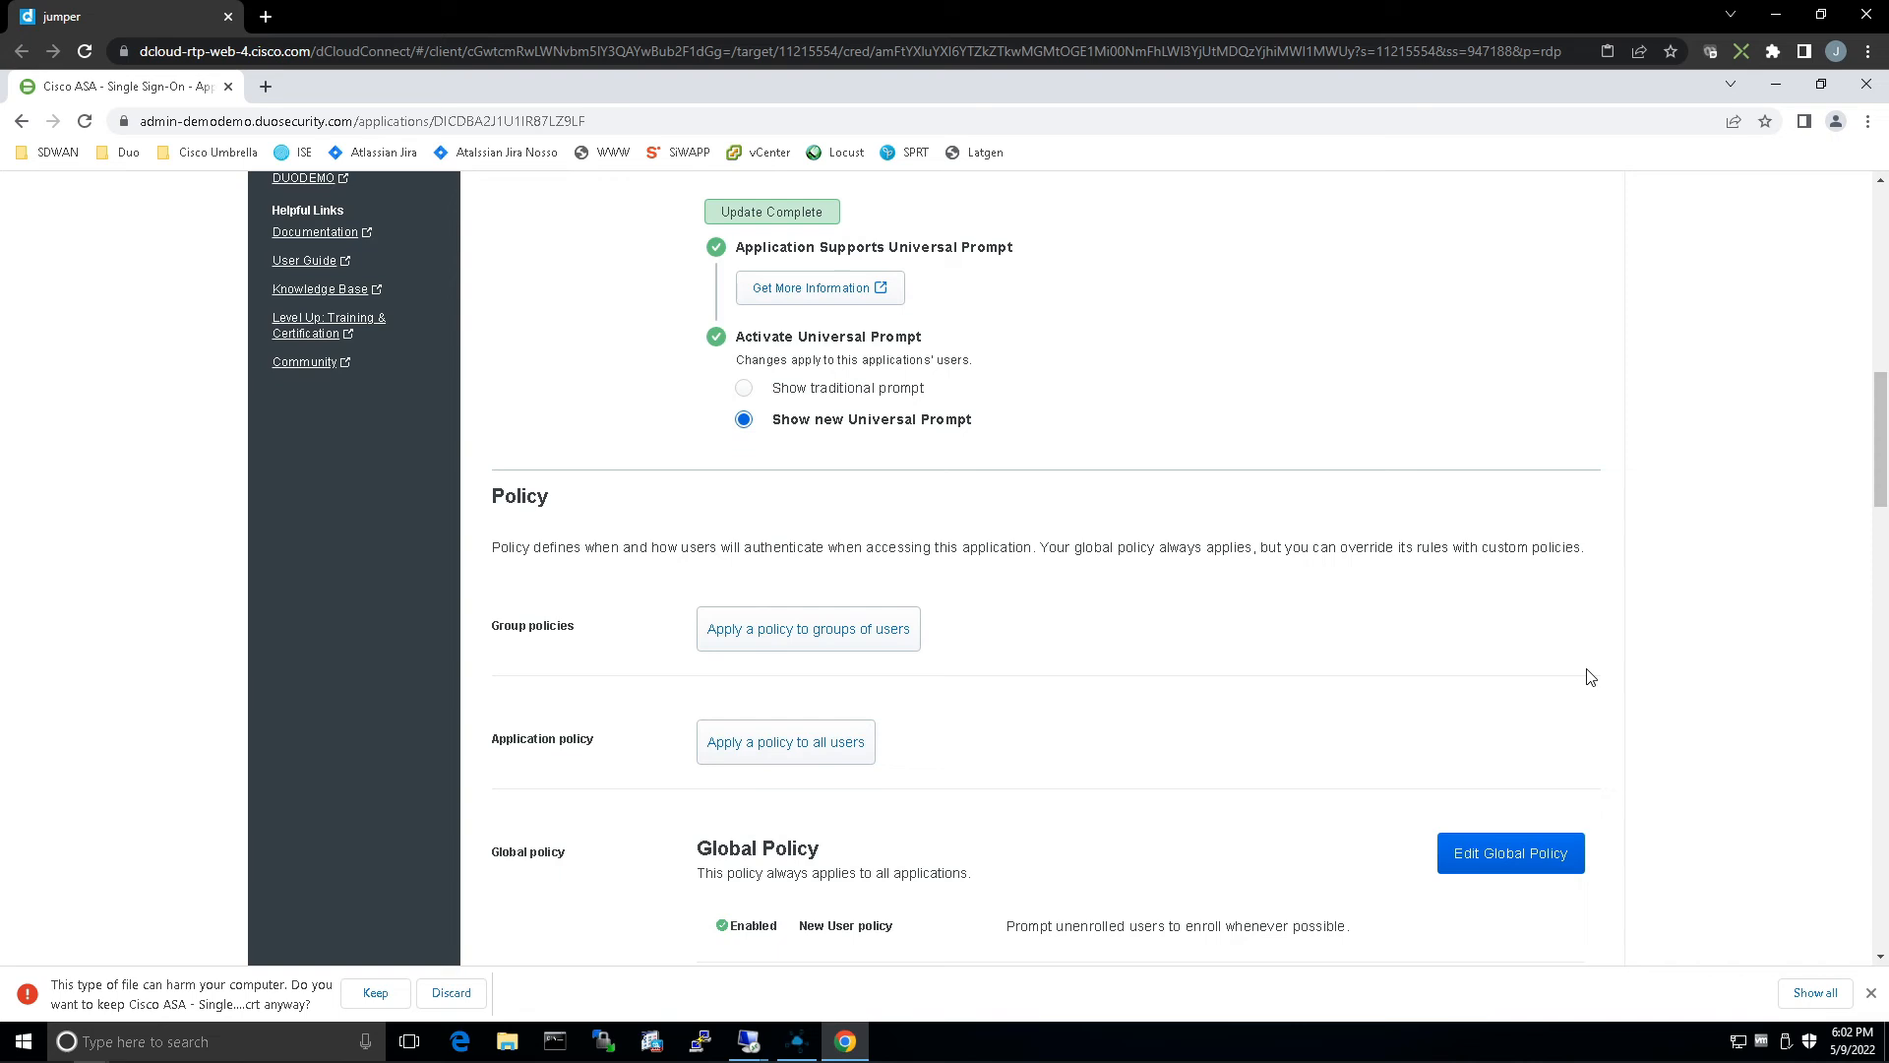
pyautogui.click(770, 751)
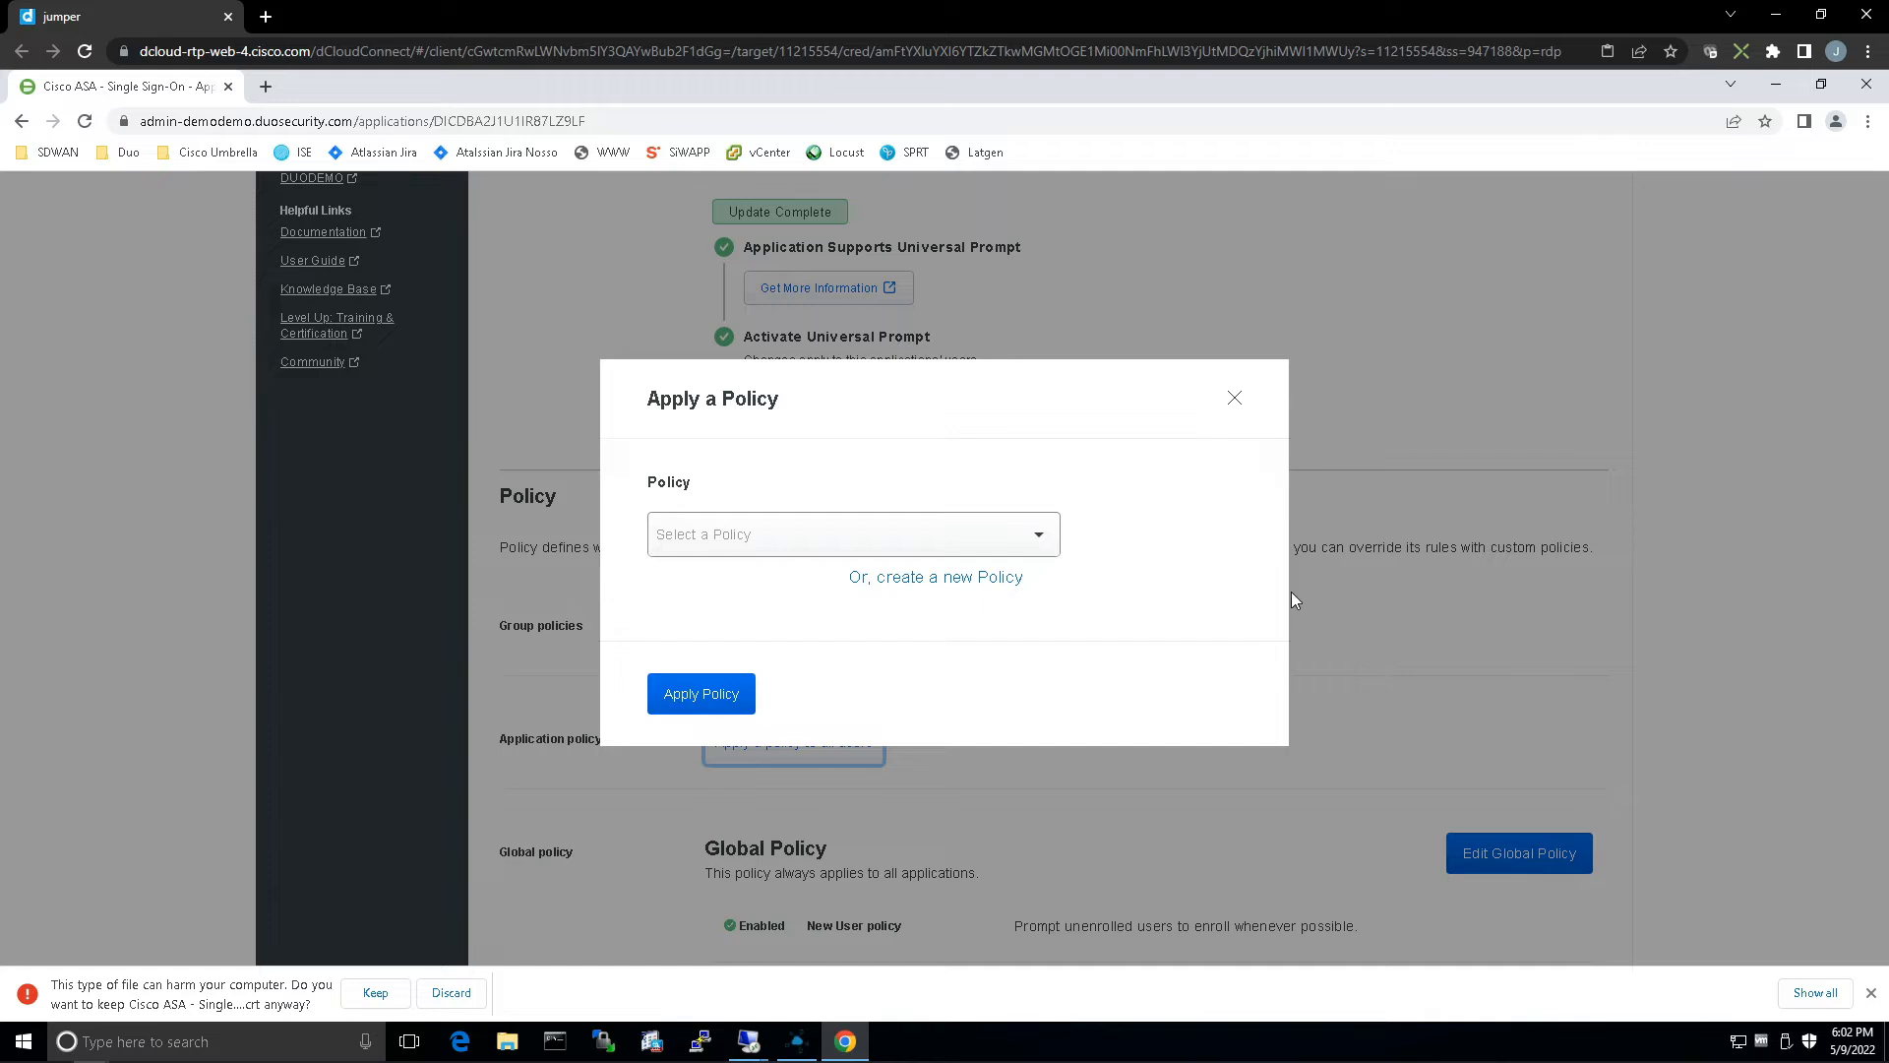
pyautogui.click(1038, 534)
pyautogui.click(728, 647)
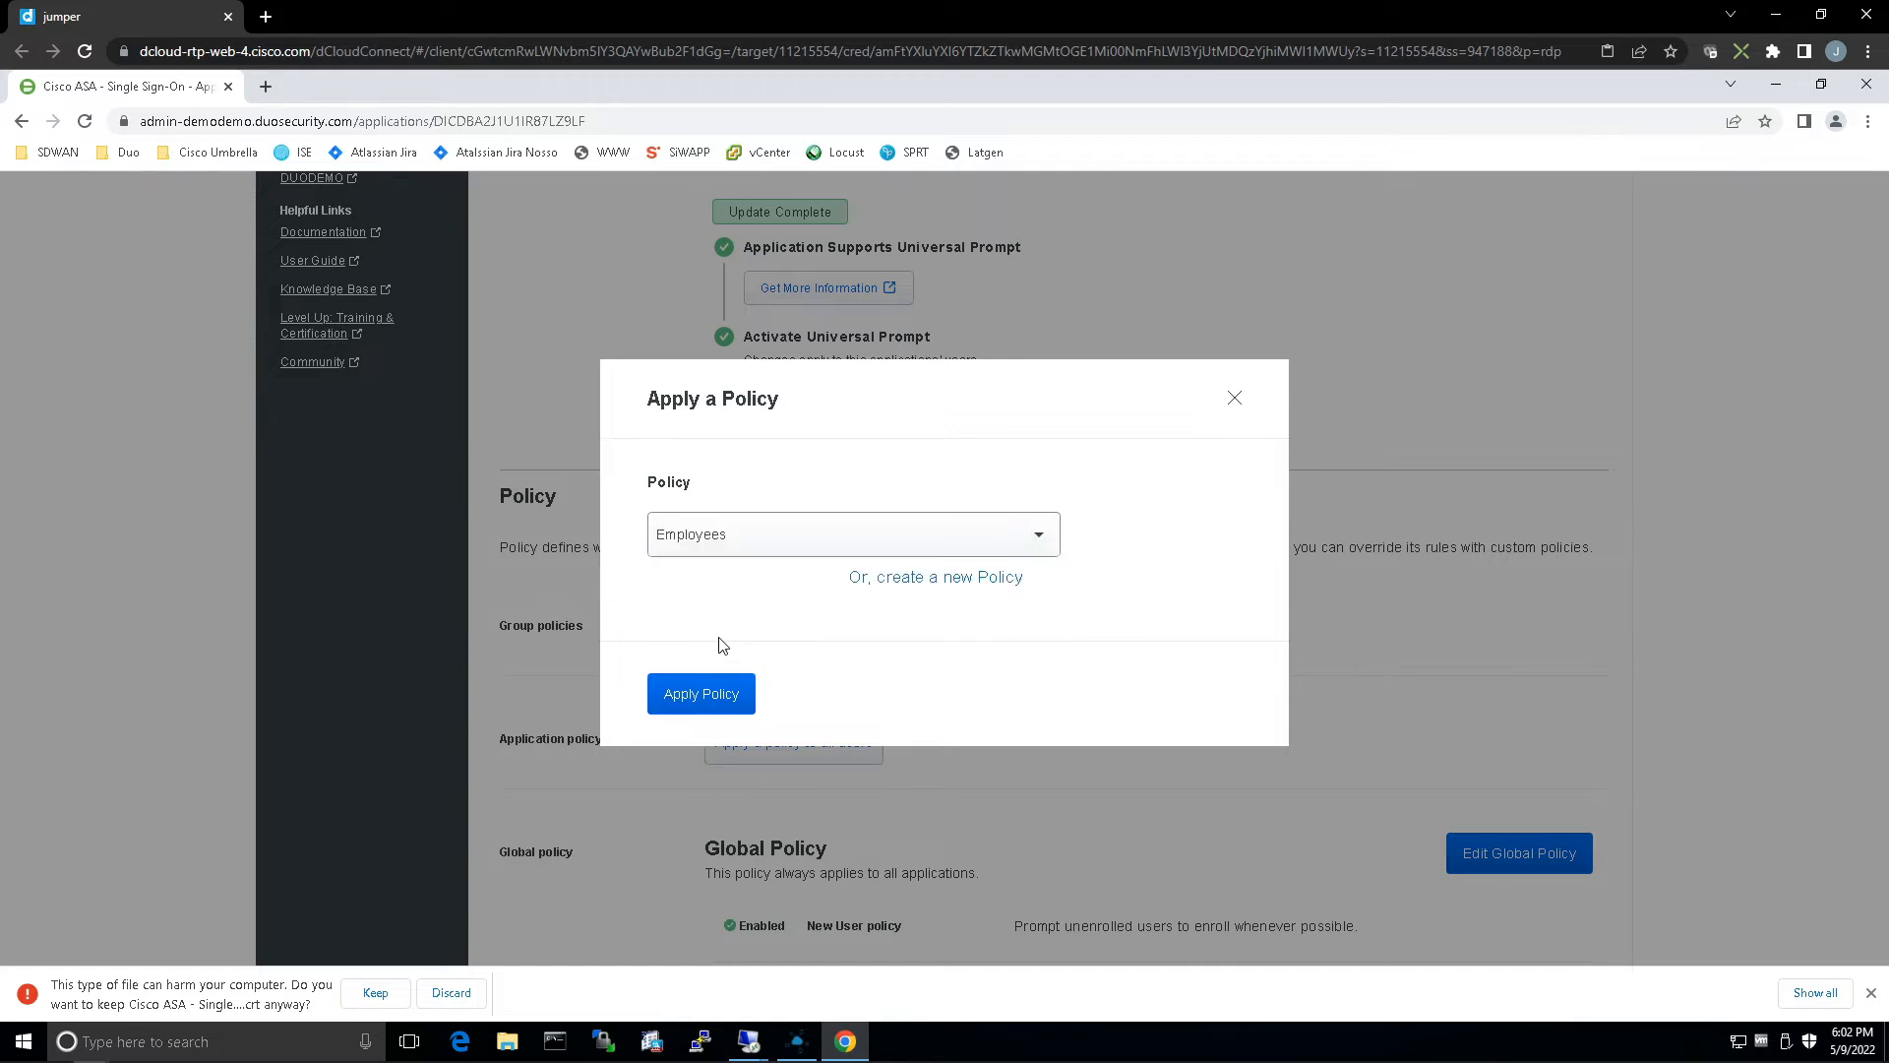
pyautogui.click(715, 705)
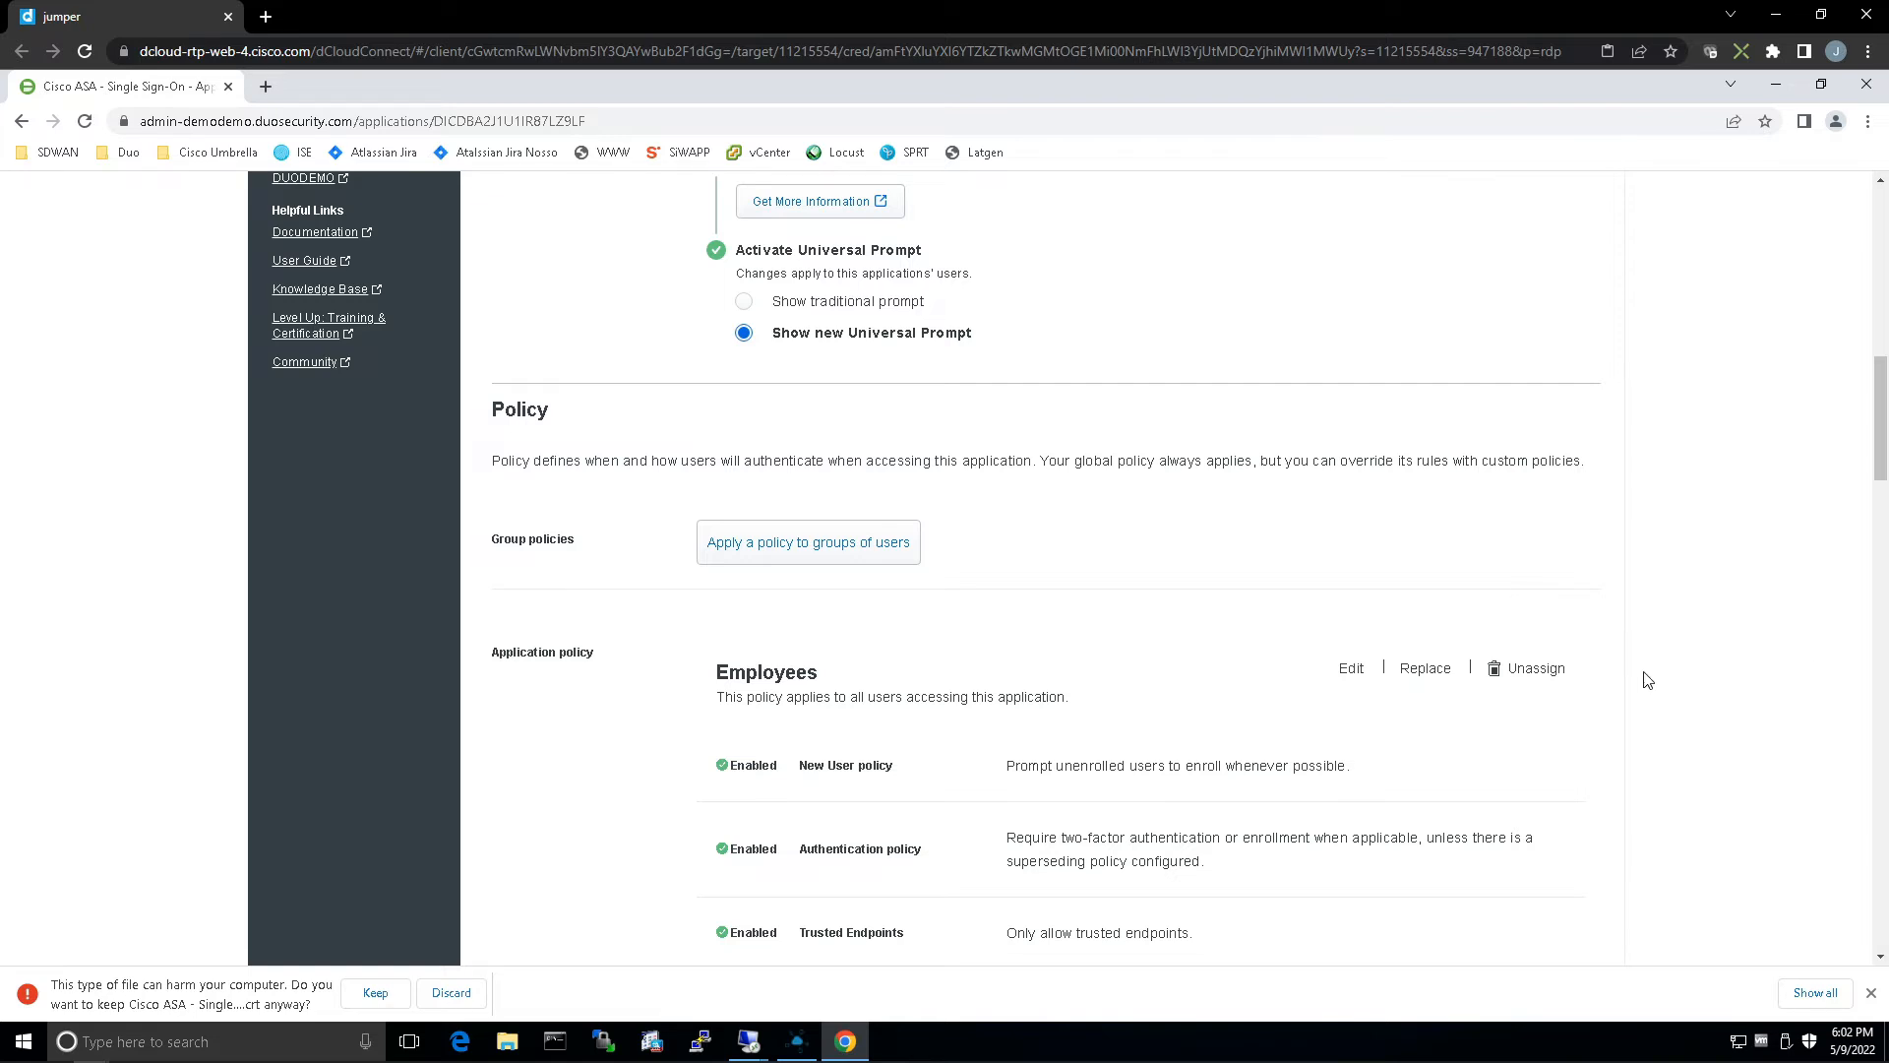
# - Keep the downloaded Cisco ASA Single Sign-On certificate file that the browser is holding back
pyautogui.scroll(-2, 1439, 732)
pyautogui.scroll(-1, 1641, 752)
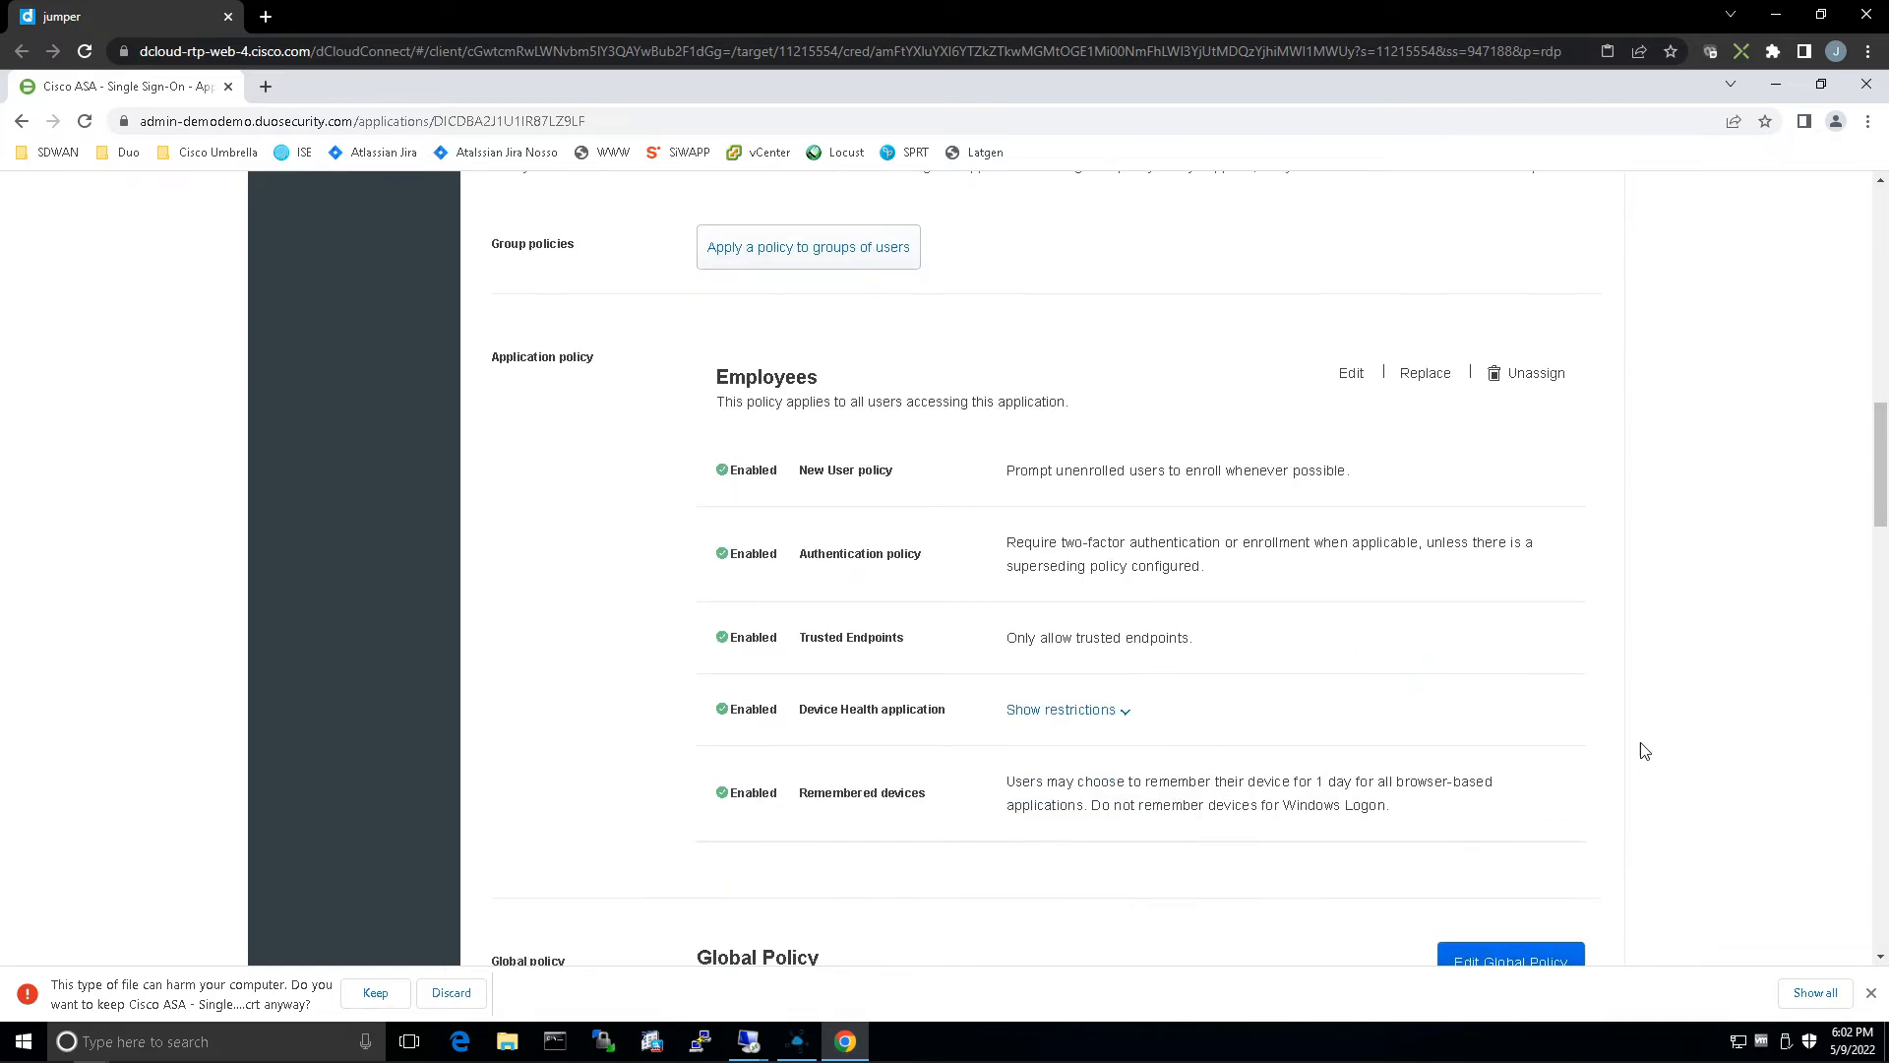
pyautogui.scroll(-8, 1663, 720)
pyautogui.scroll(-8, 1663, 723)
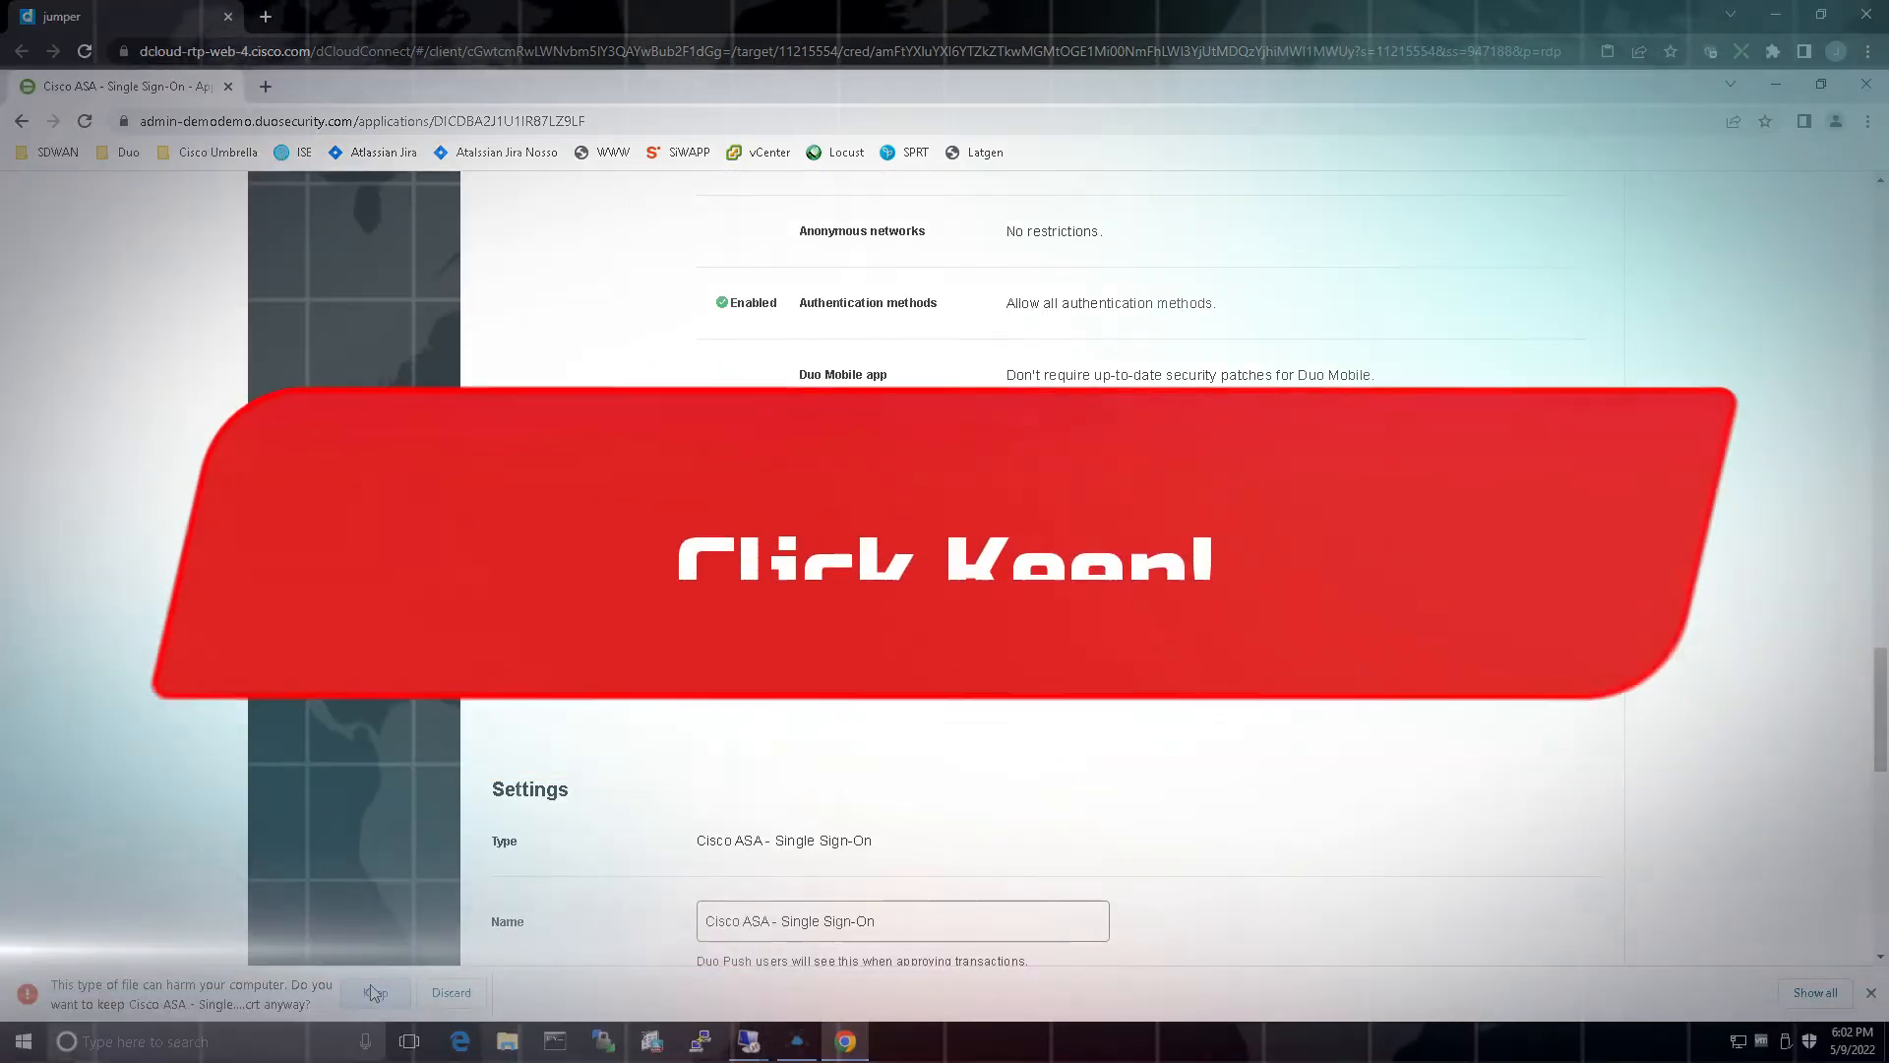
pyautogui.click(375, 991)
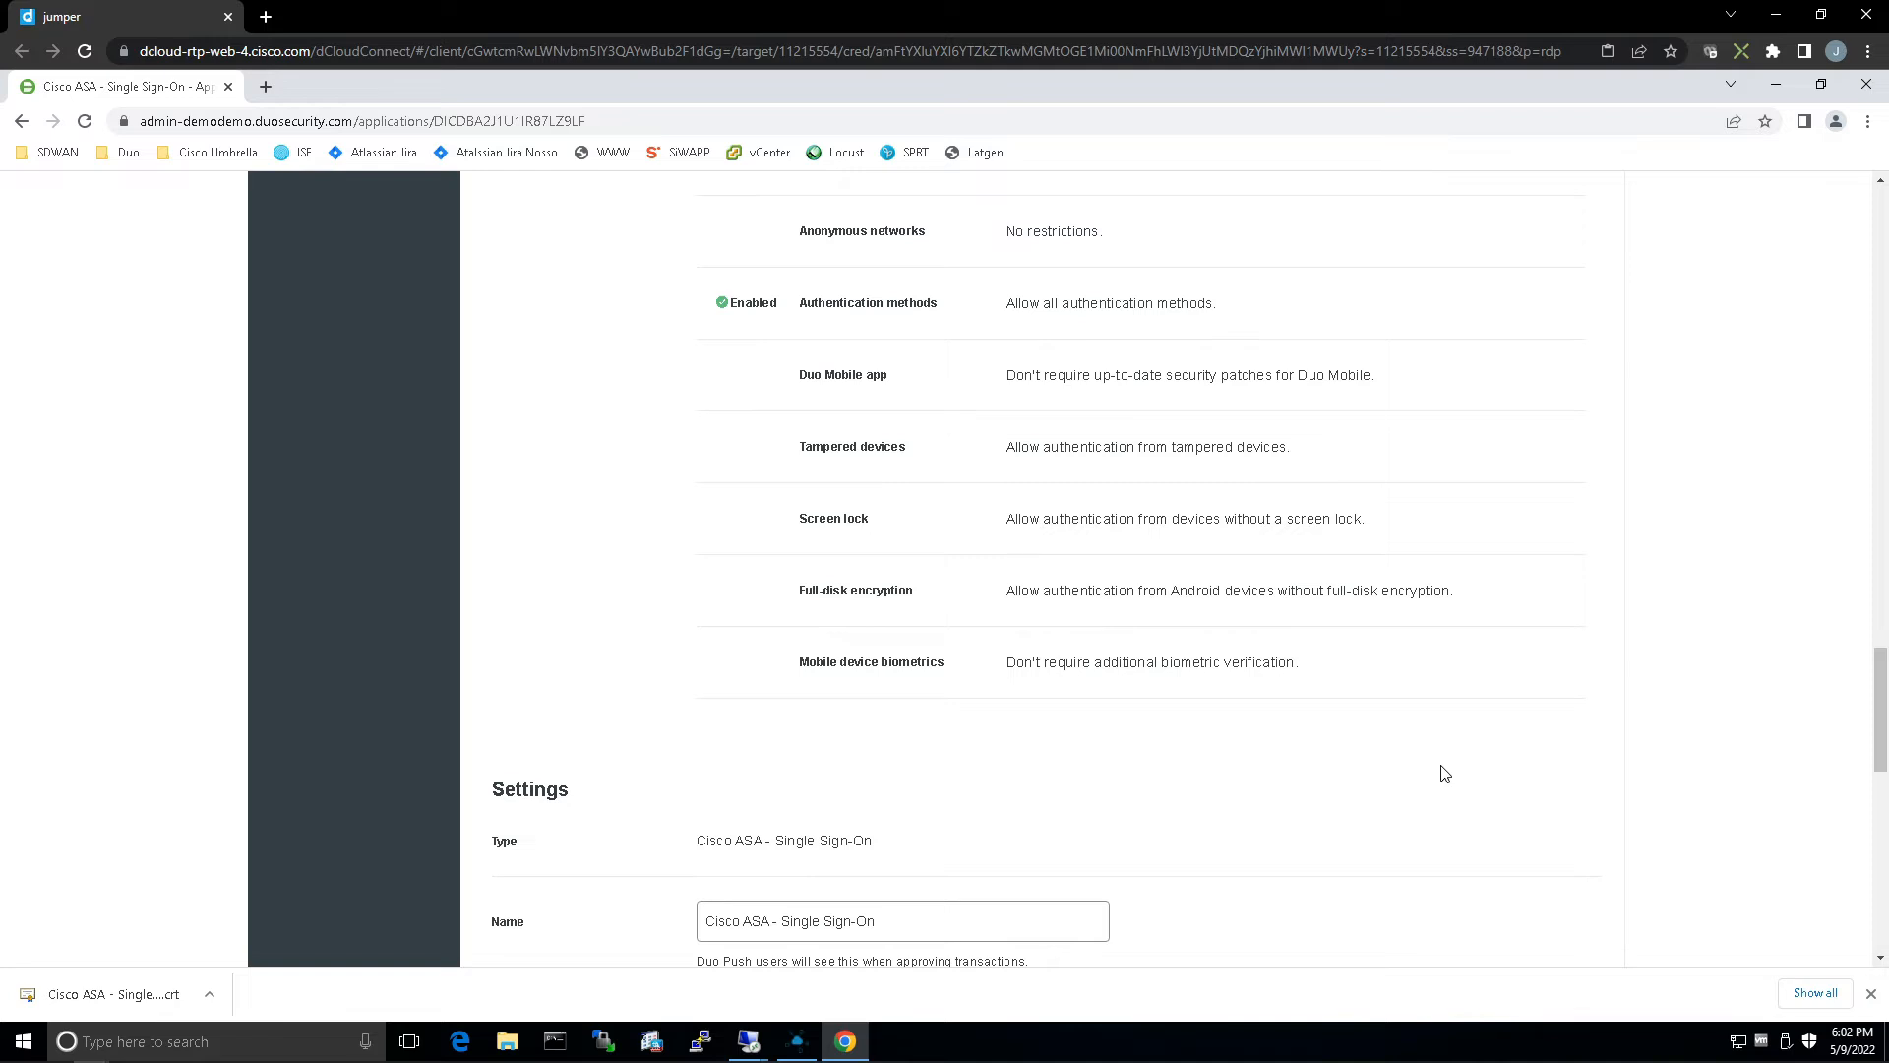
# - Rename the application to "Zero Trusty Widgets VPN" in its settings and save it
pyautogui.scroll(-4, 1443, 773)
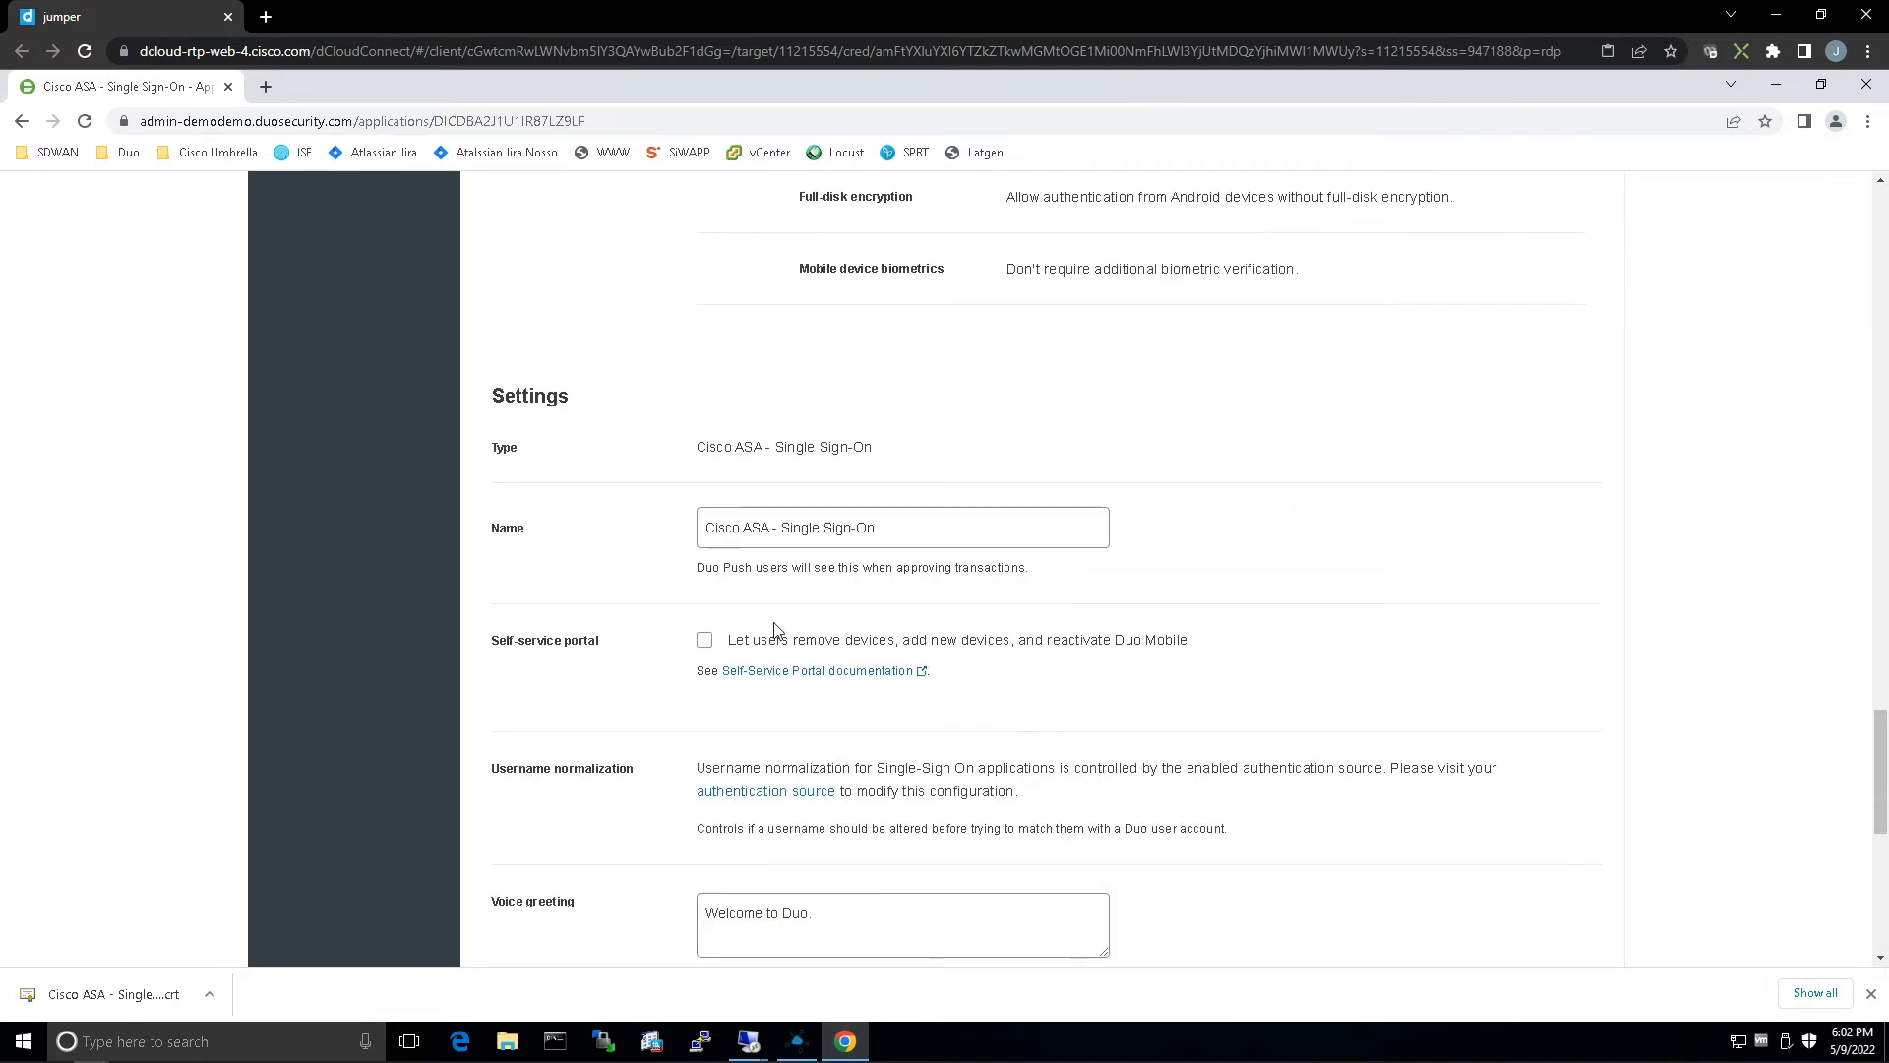
pyautogui.click(877, 527)
pyautogui.moveTo(877, 526); pyautogui.dragTo(709, 558)
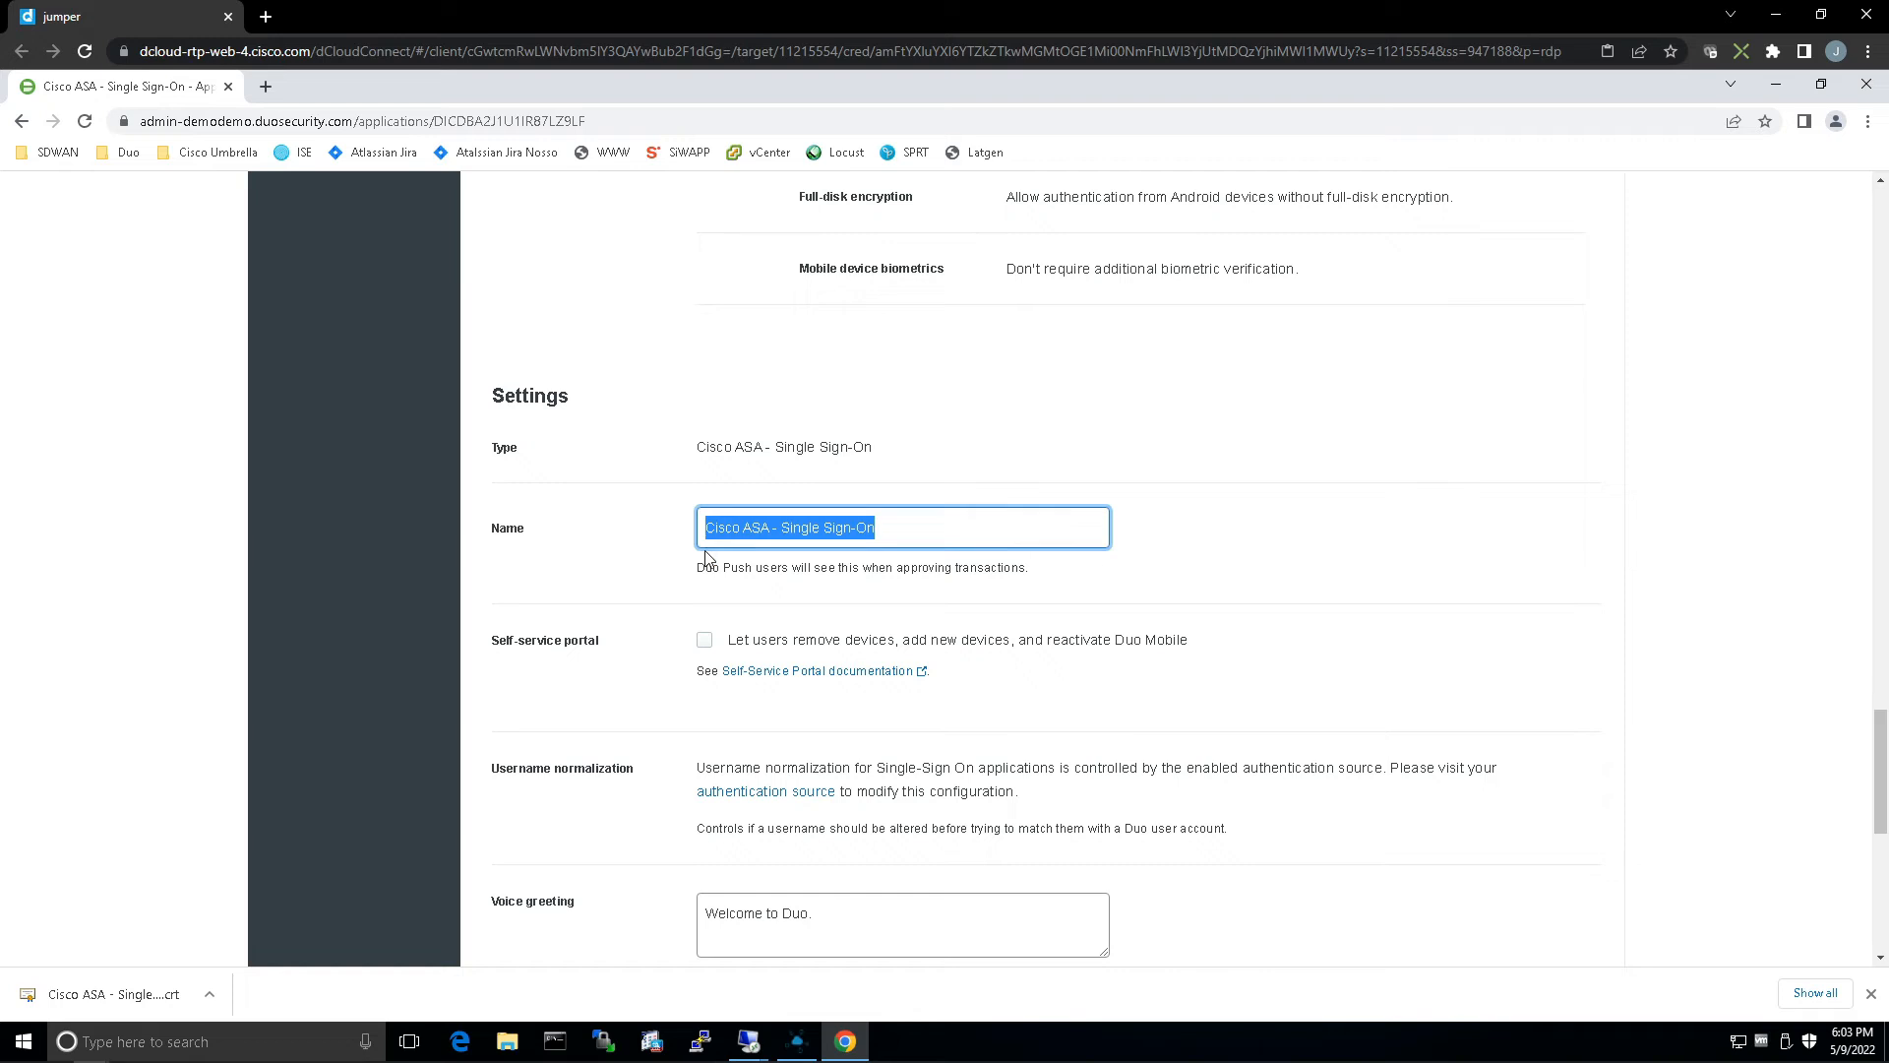
pyautogui.write('Zero')
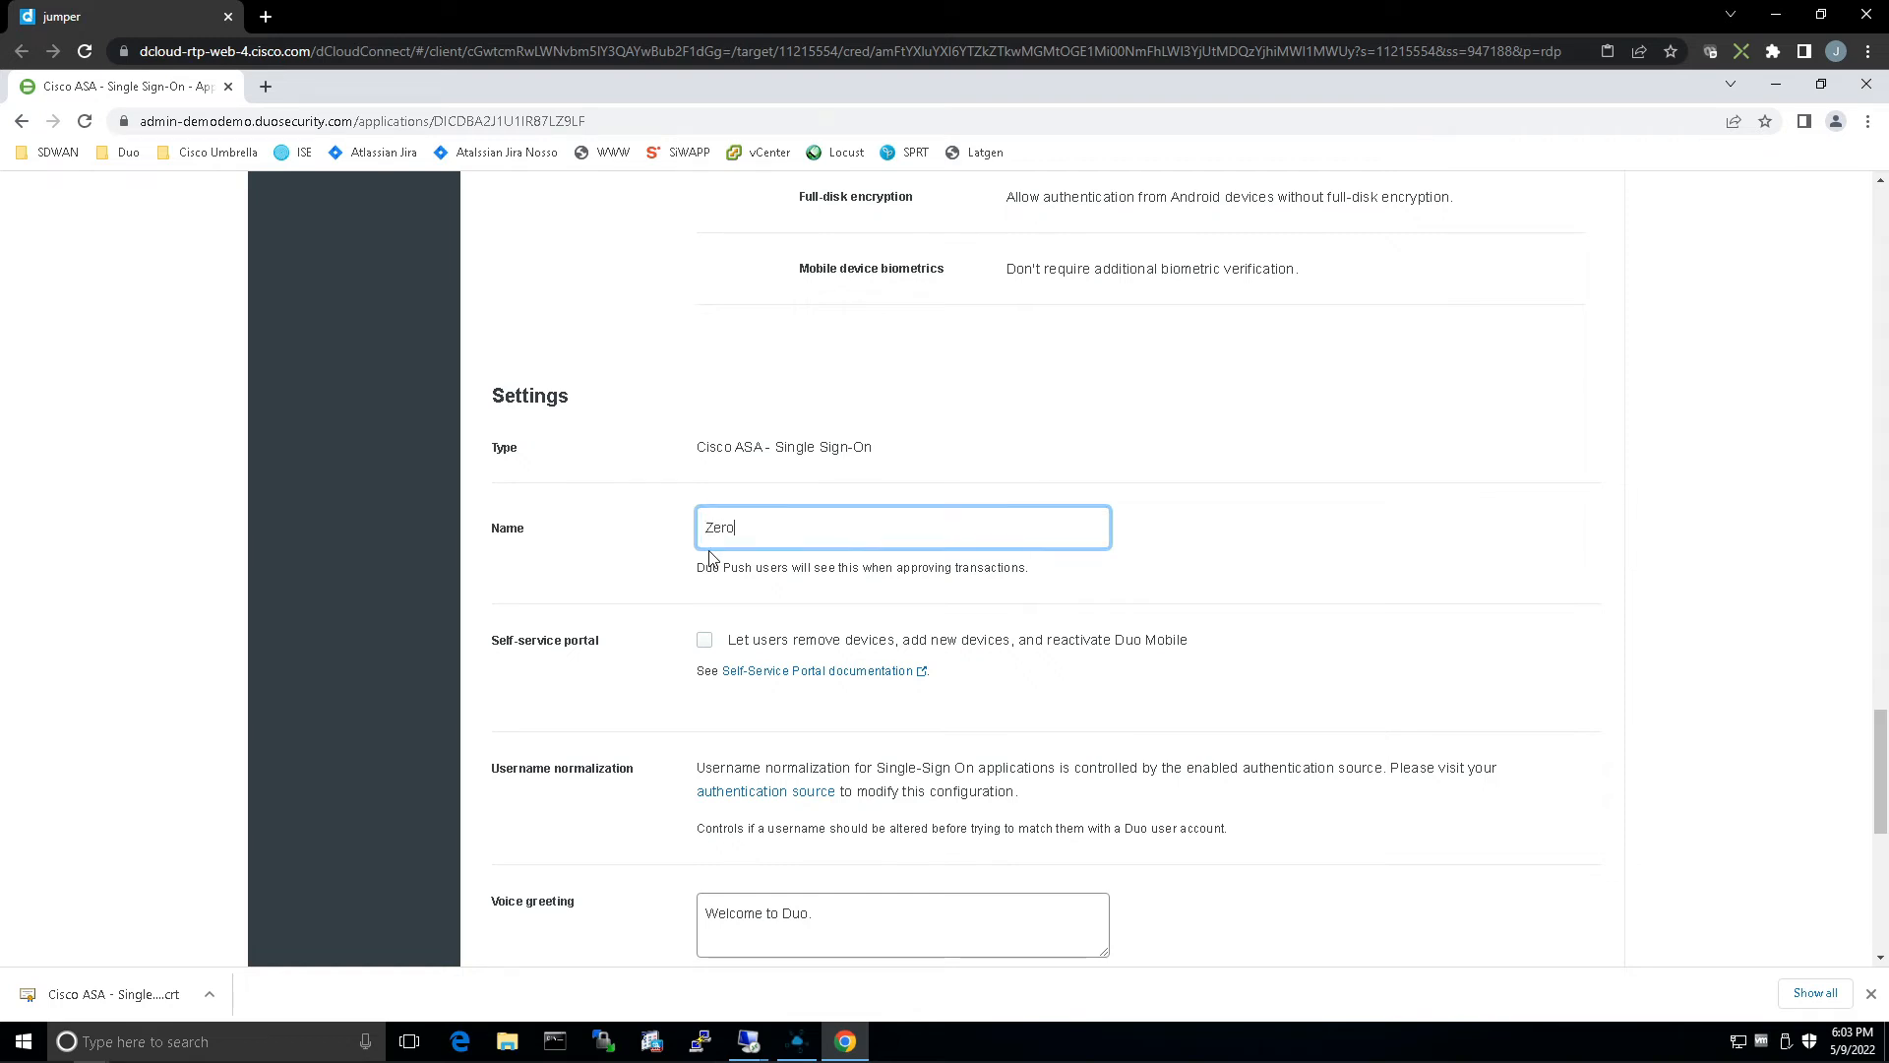
pyautogui.write(' Trusty Widgets VPN')
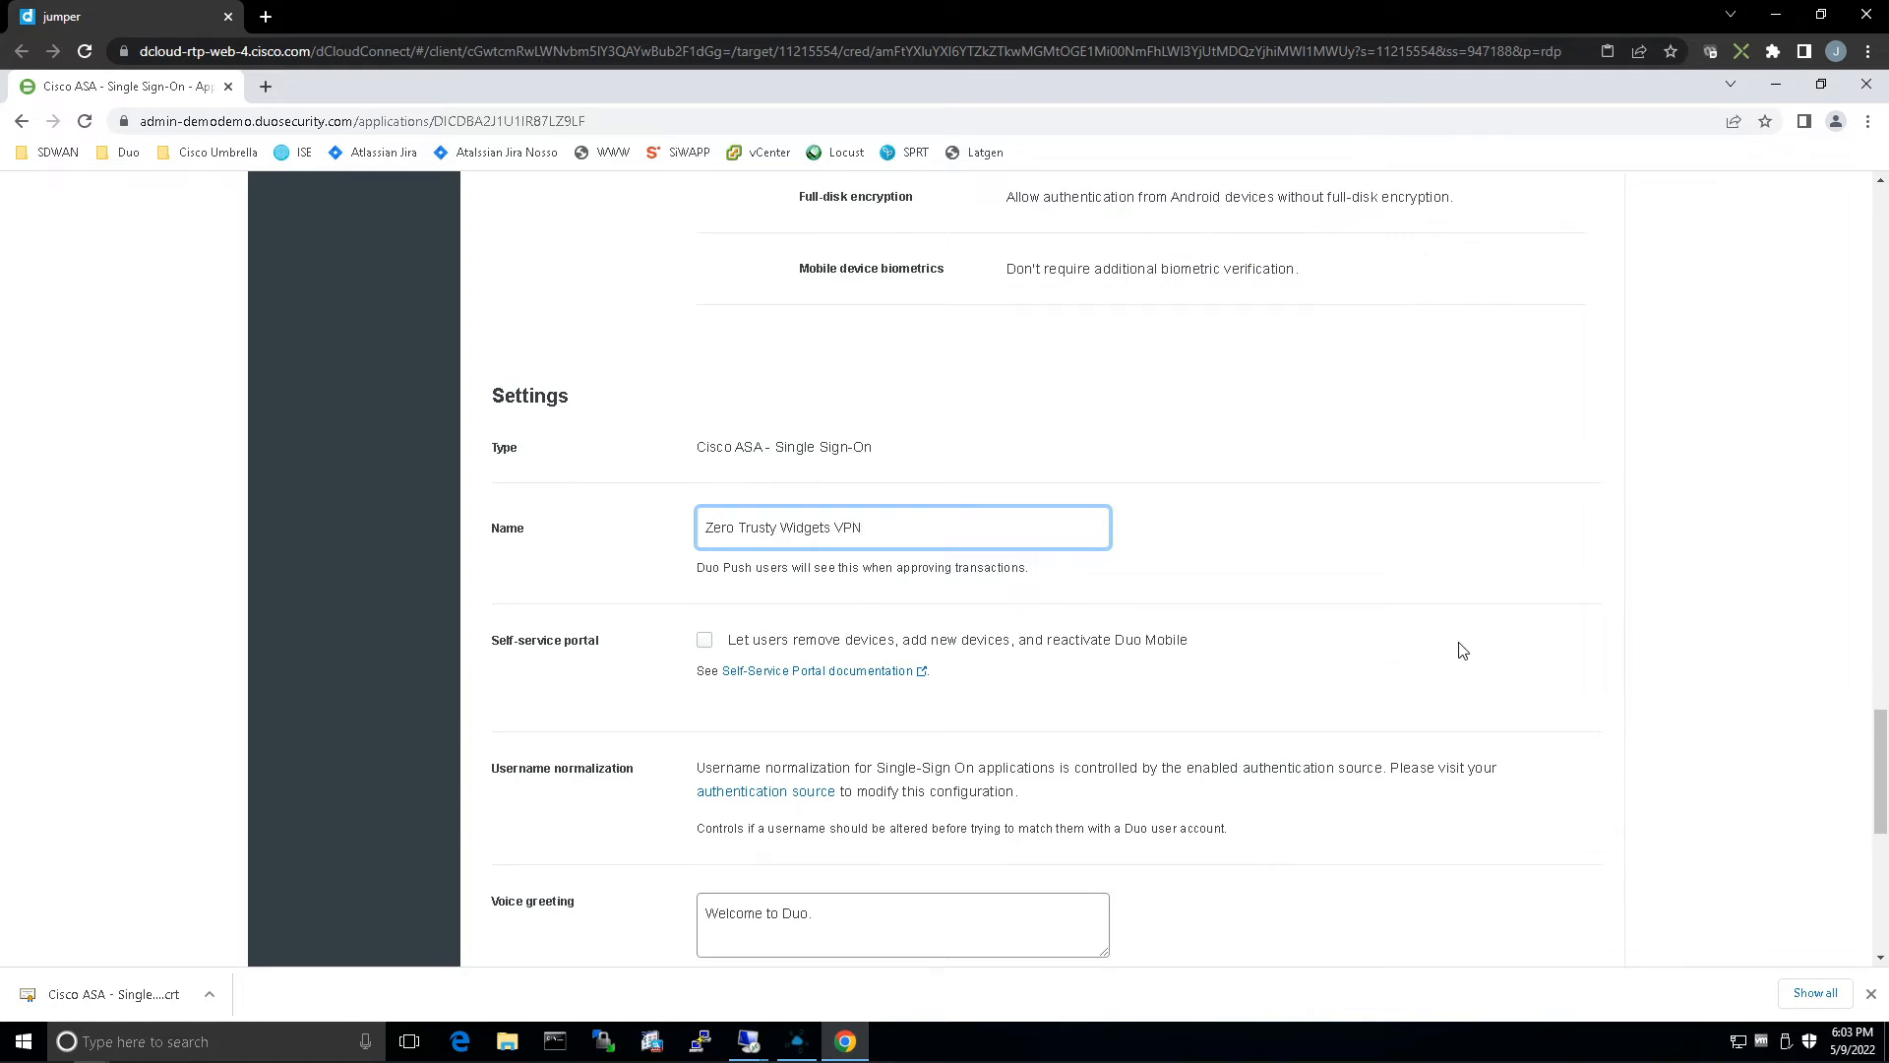
pyautogui.scroll(-8, 1122, 802)
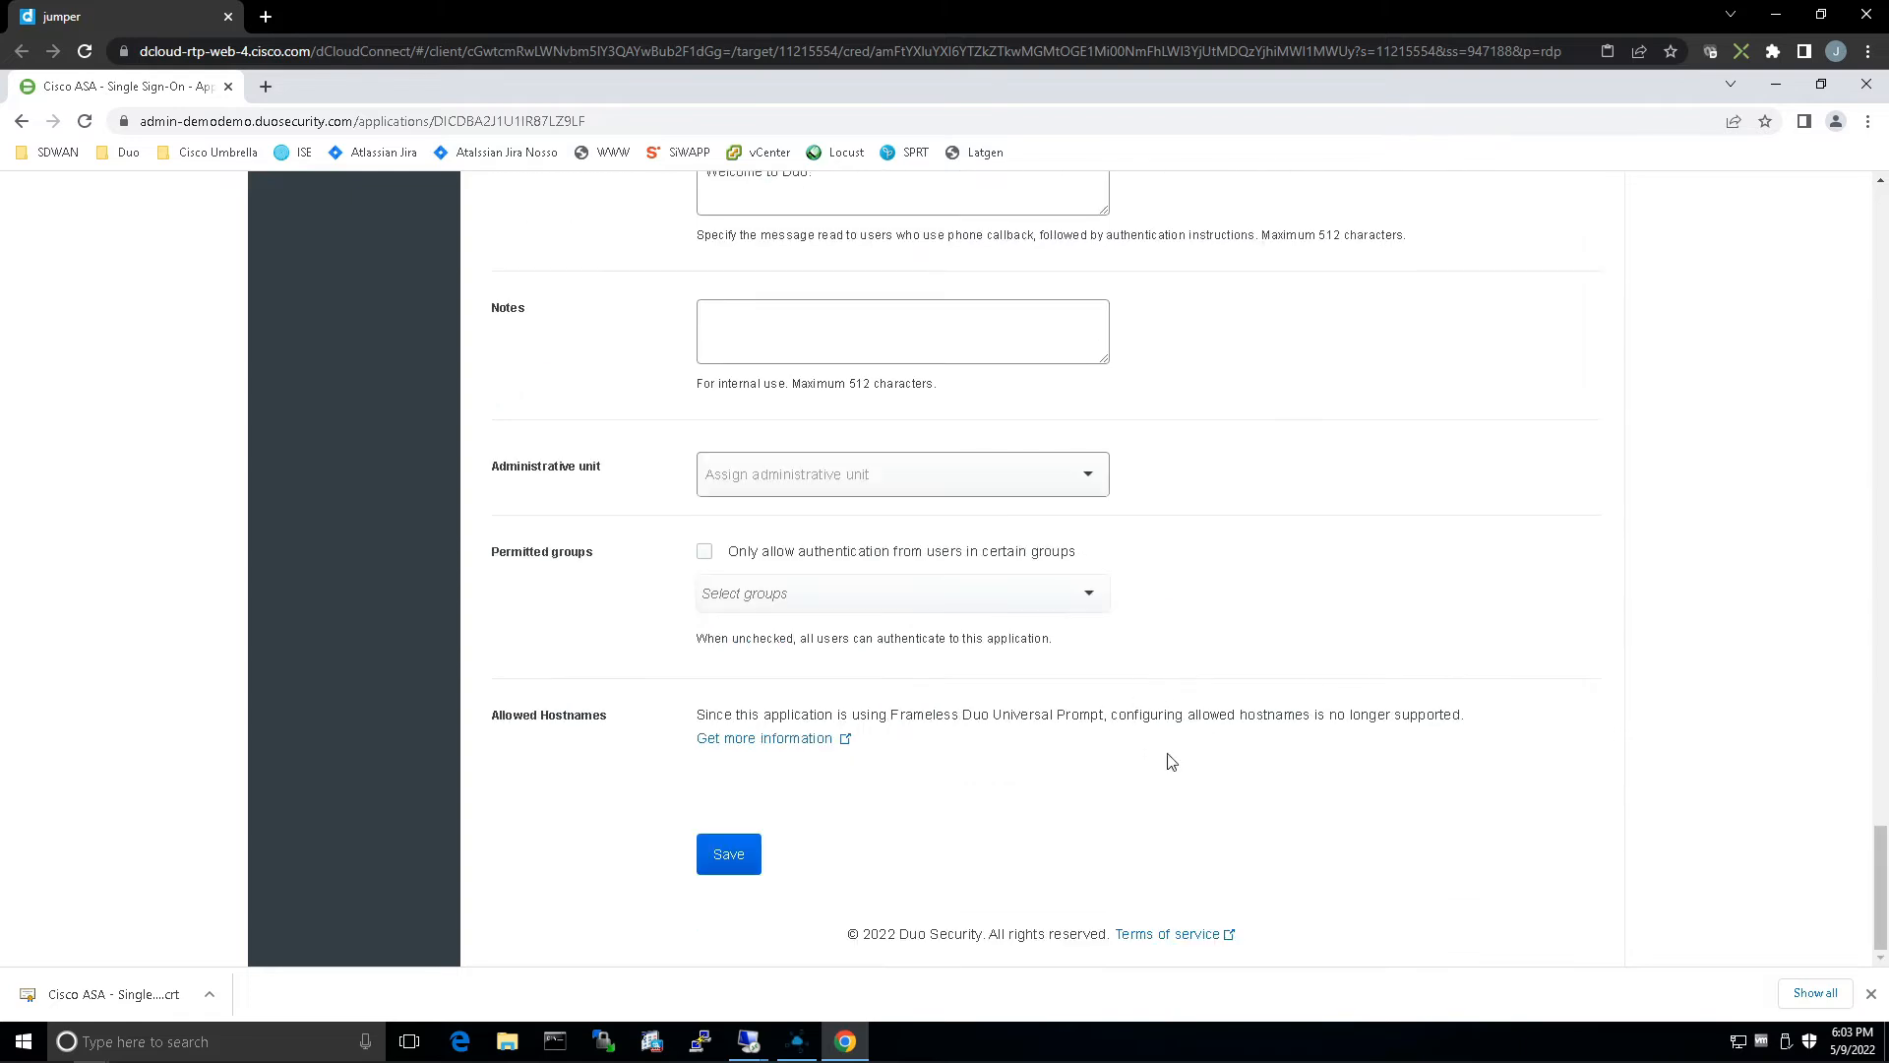
pyautogui.click(745, 853)
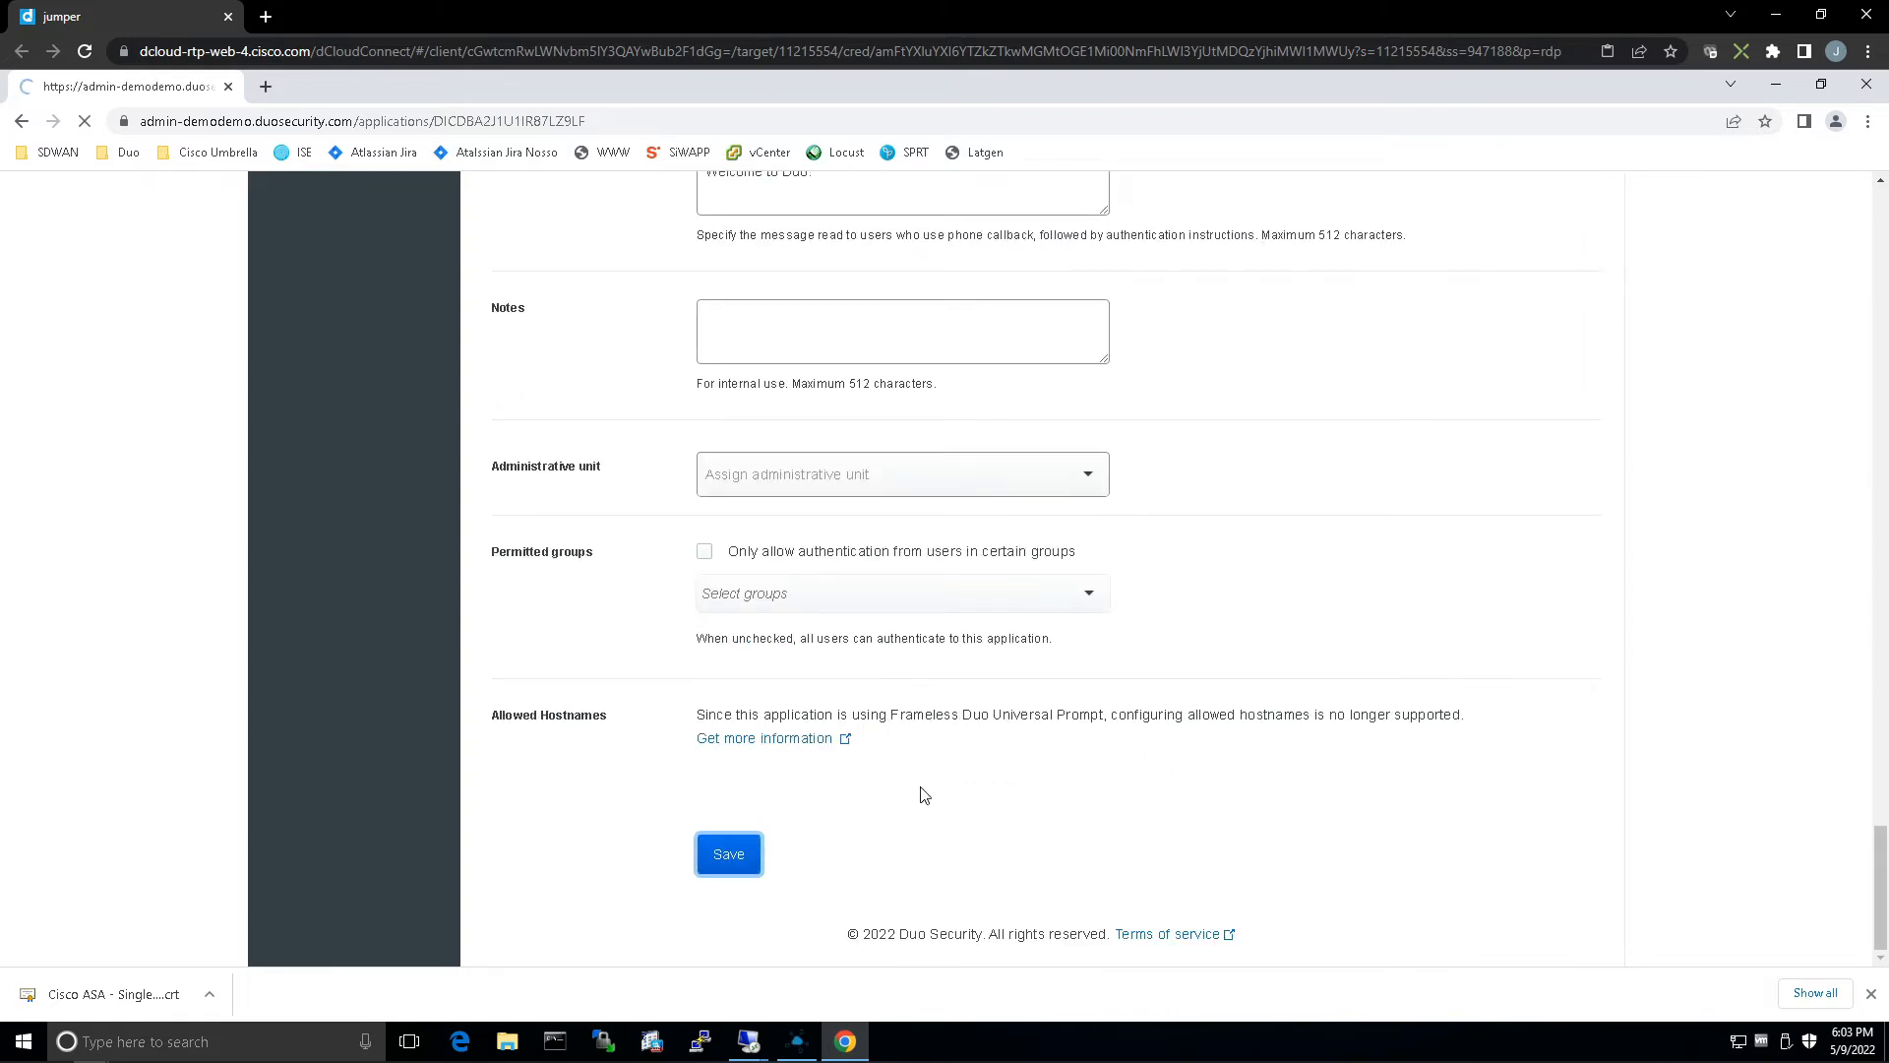
# - Switch to the Cisco ASDM-IDM Launcher and log in to device 198.18.1.102 as admin, entering the account password
pyautogui.click(652, 1043)
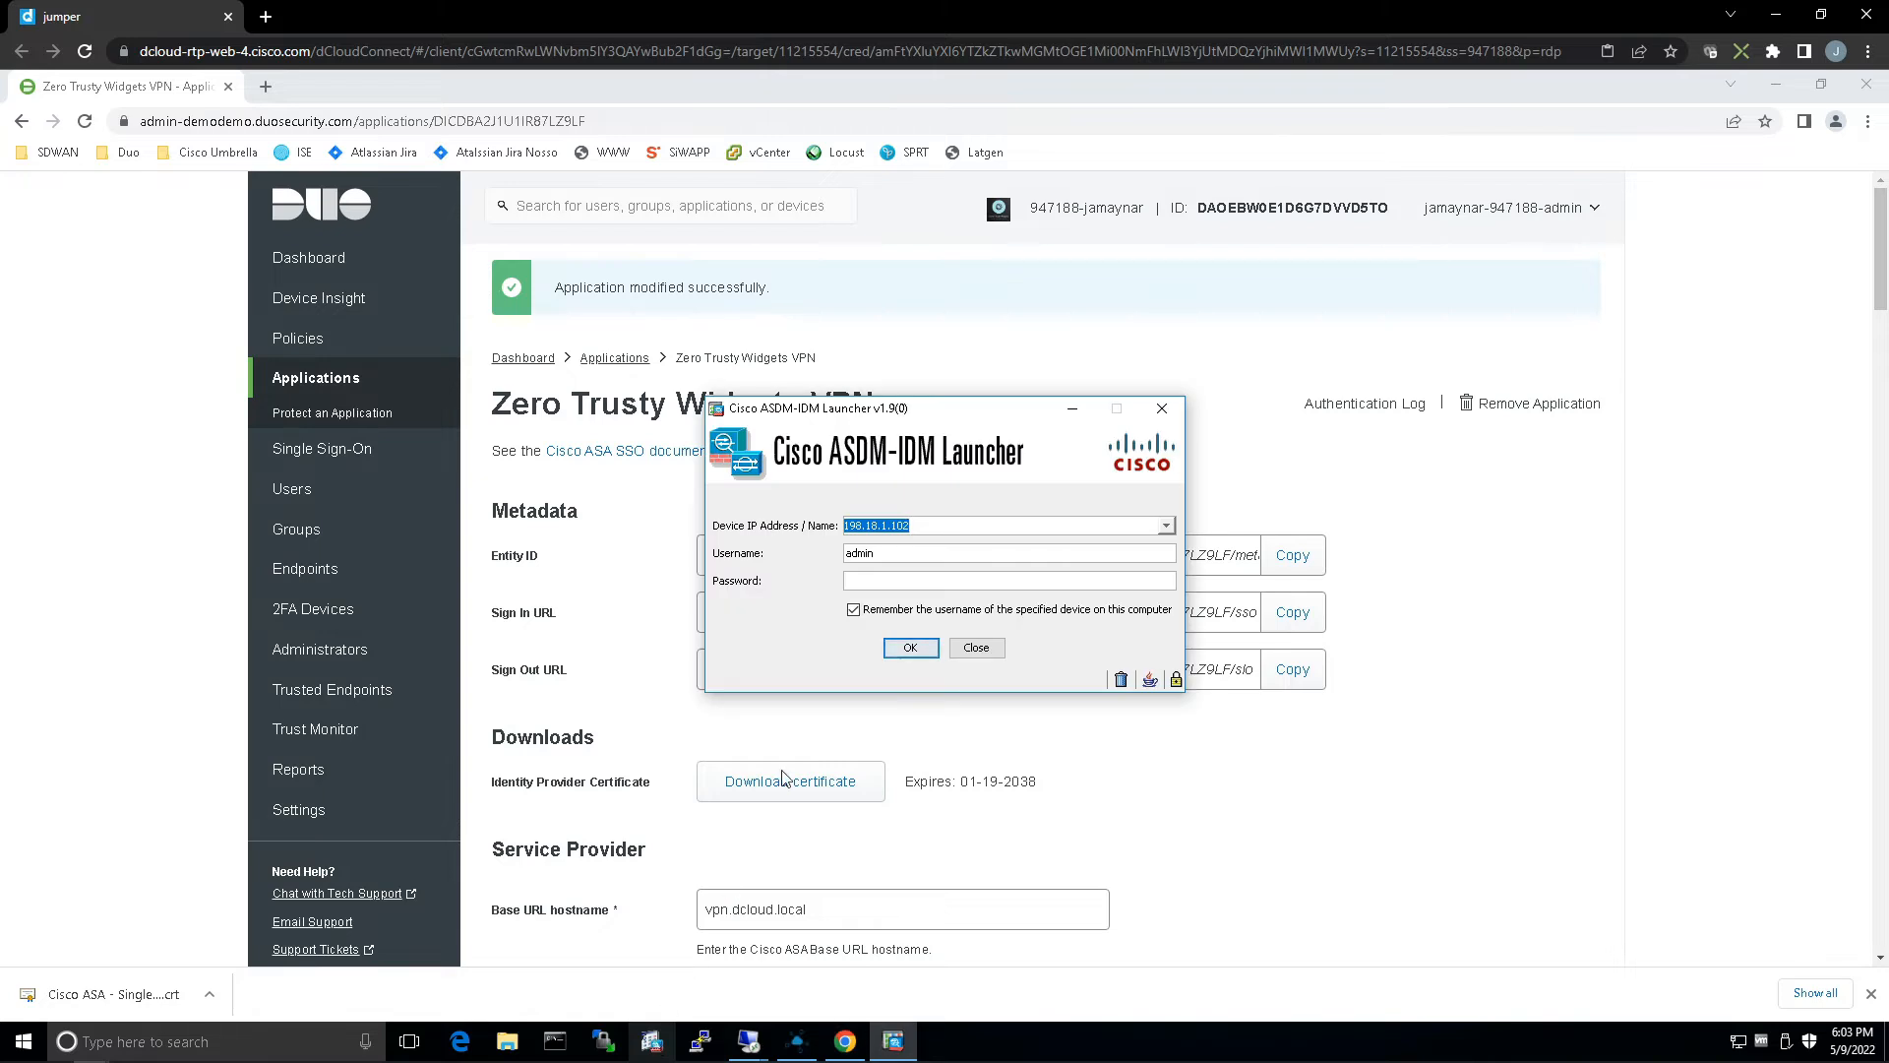
pyautogui.click(889, 579)
pyautogui.write('C•••••••••')
pyautogui.press('Return')
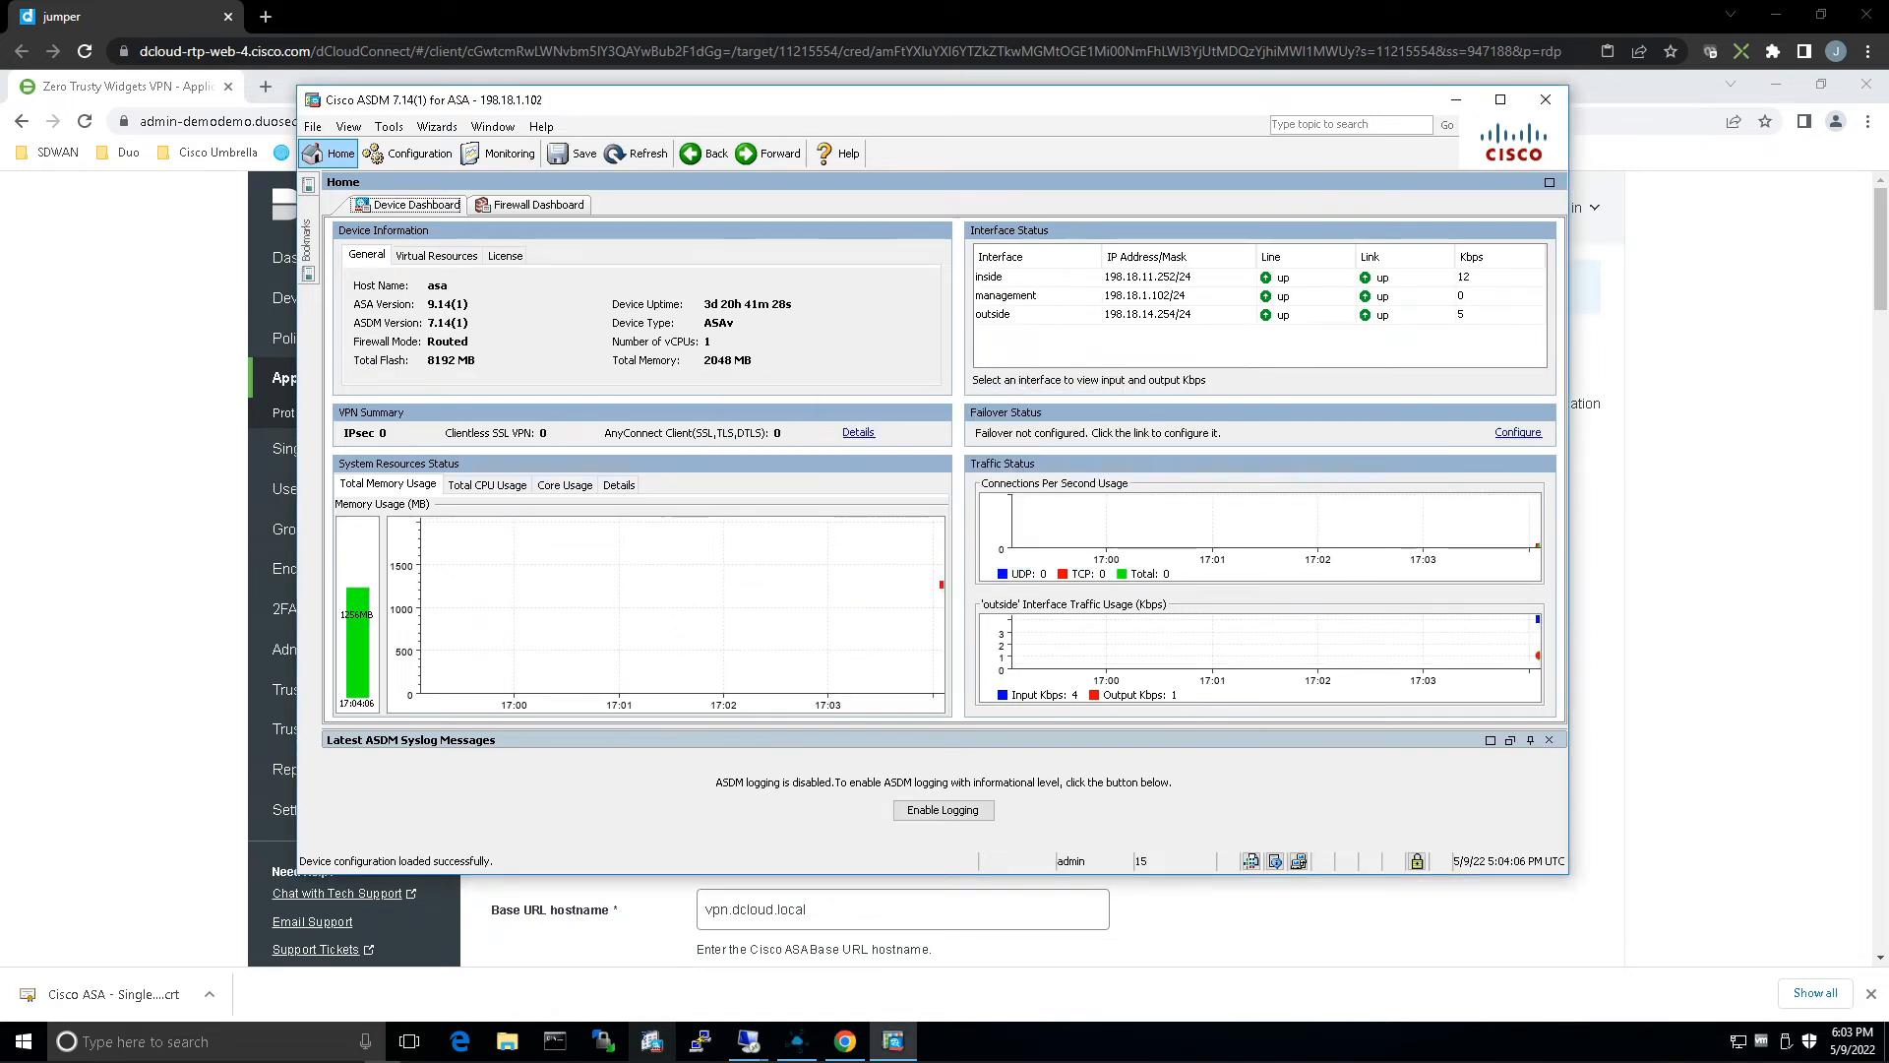
# - Begin adding a CA certificate in the Remote Access VPN certificate management, with the trustpoint name DUO_SSO
pyautogui.click(414, 157)
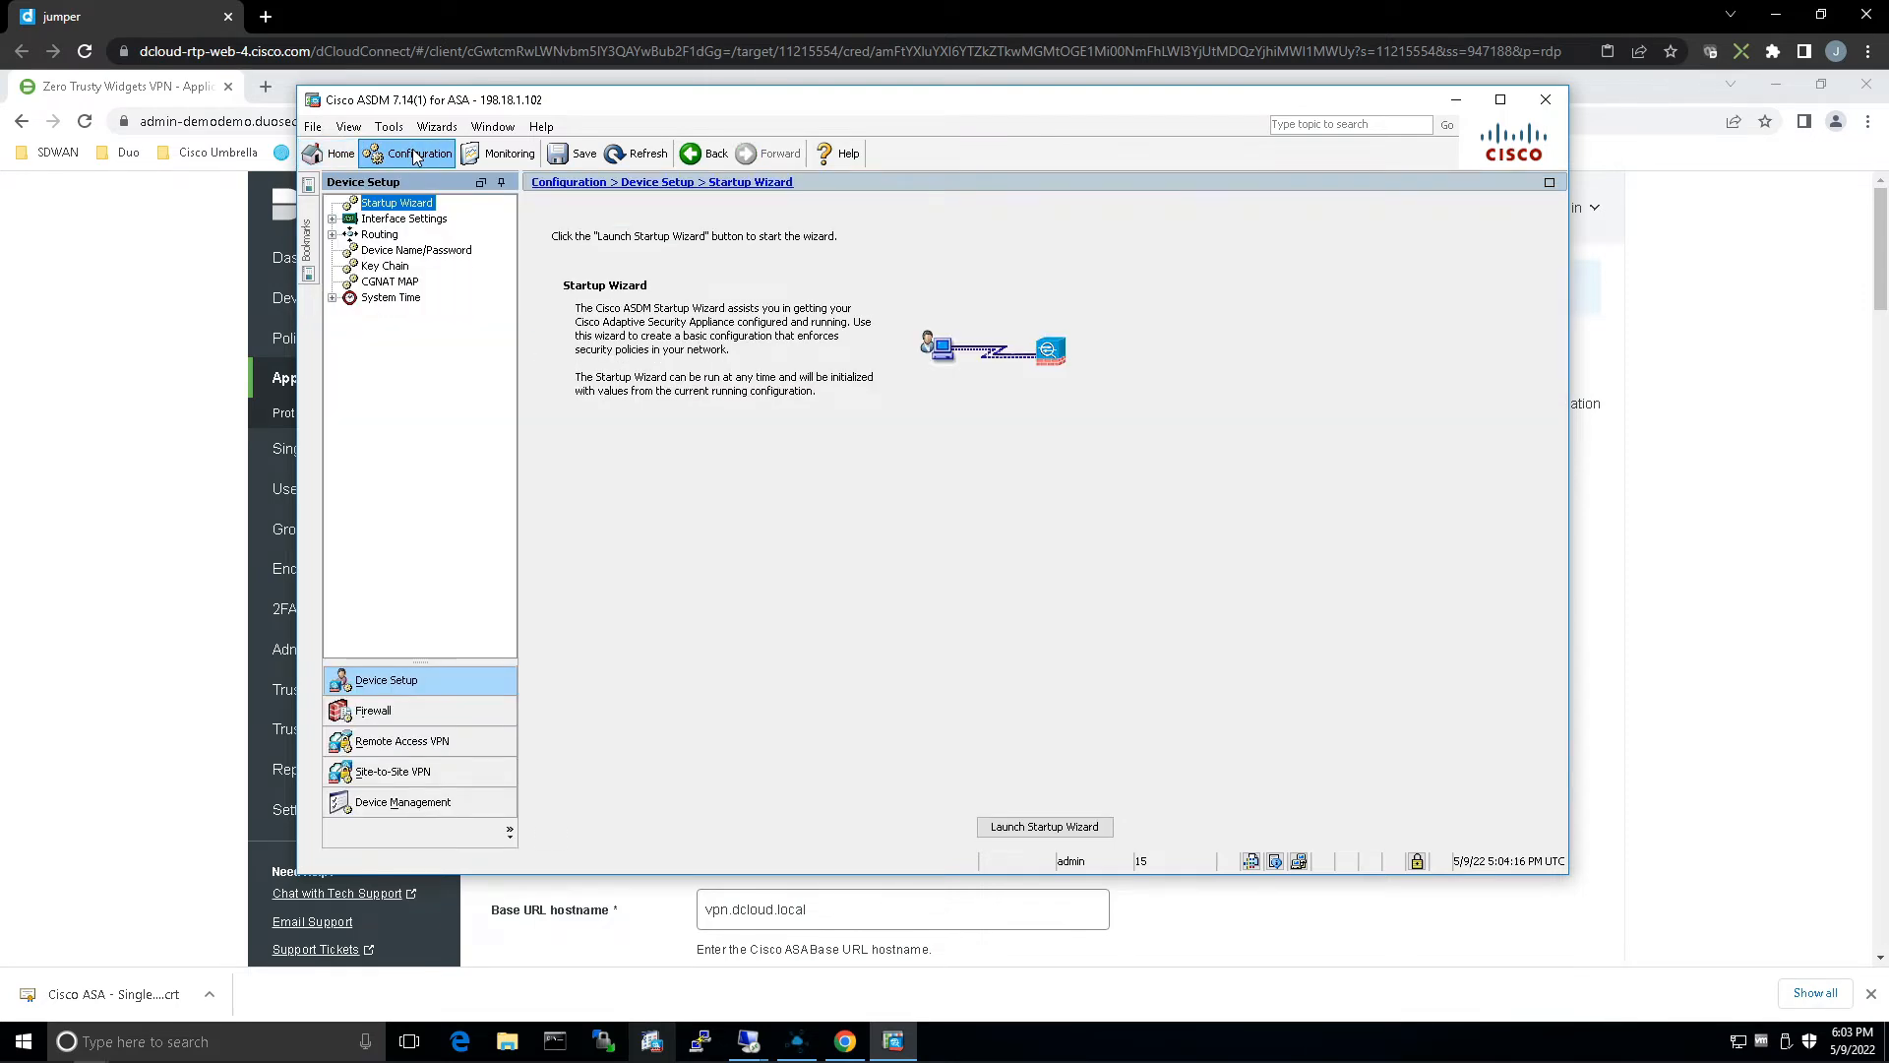
pyautogui.click(373, 745)
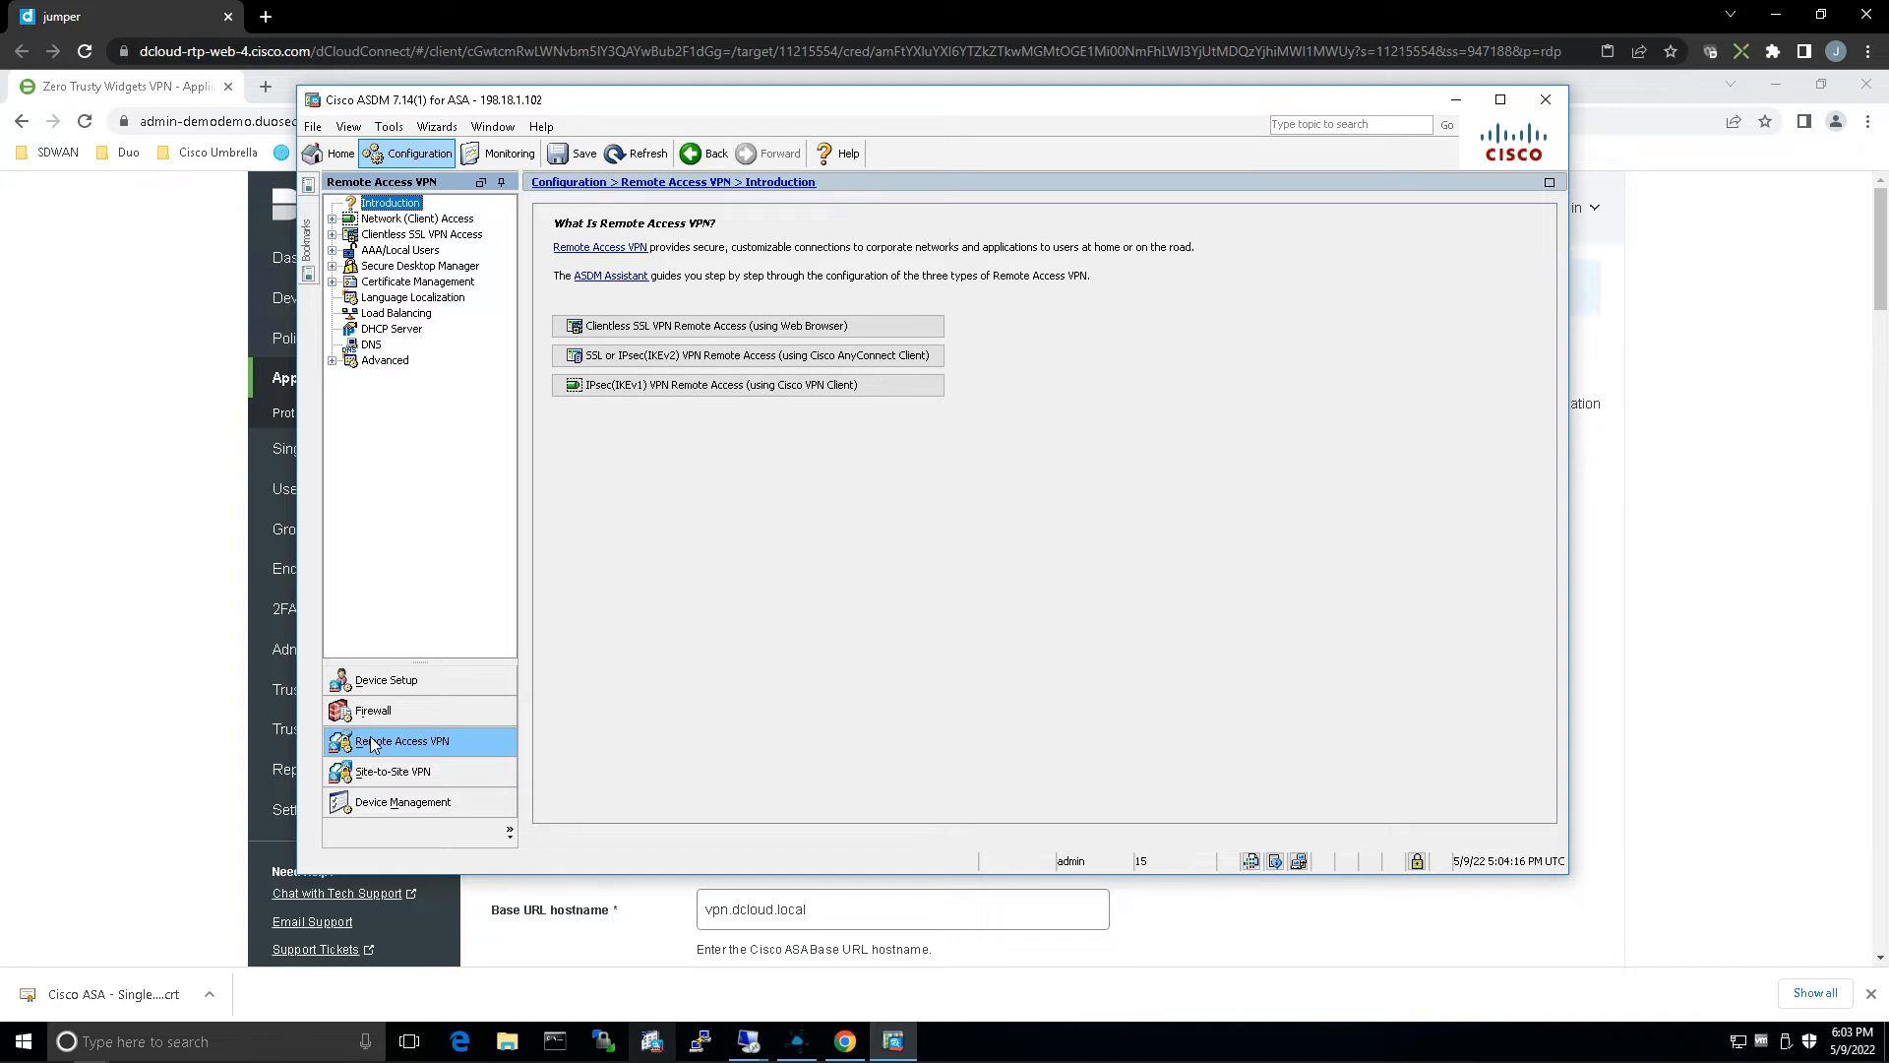
pyautogui.click(382, 284)
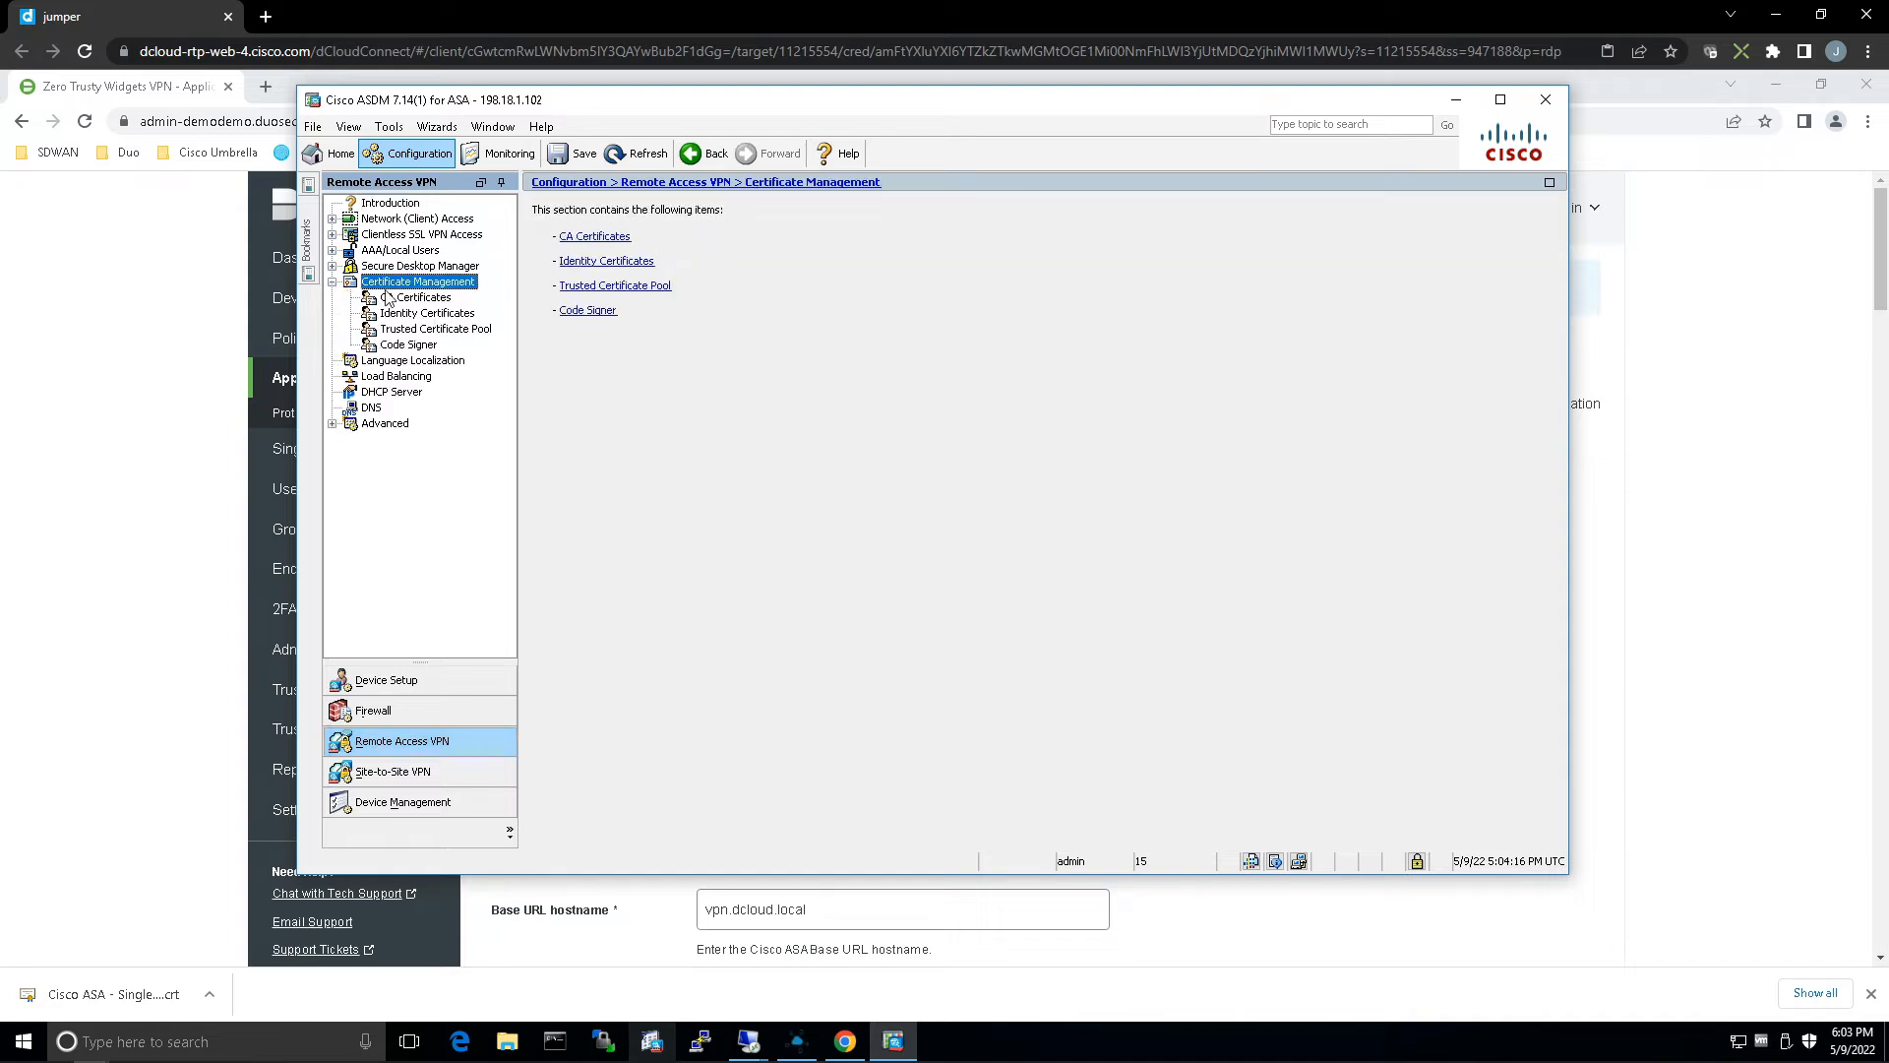
pyautogui.click(413, 298)
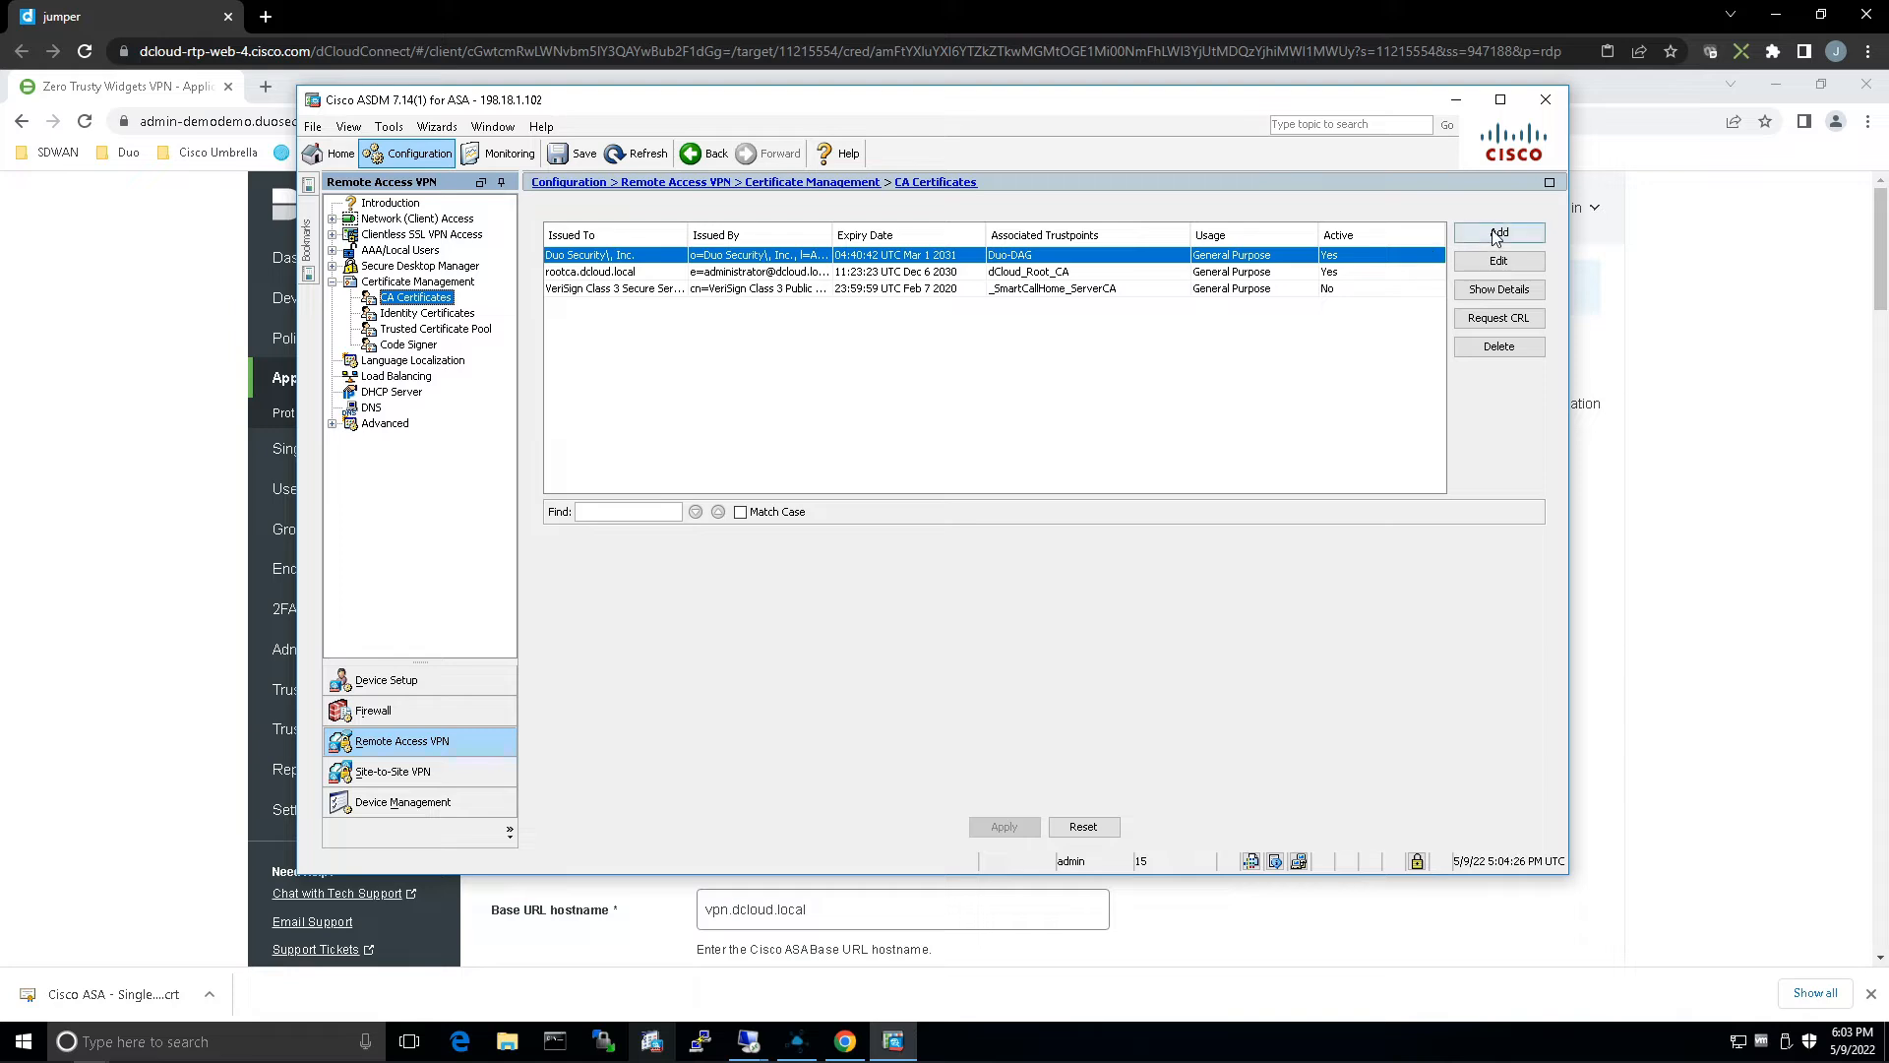
pyautogui.click(1498, 233)
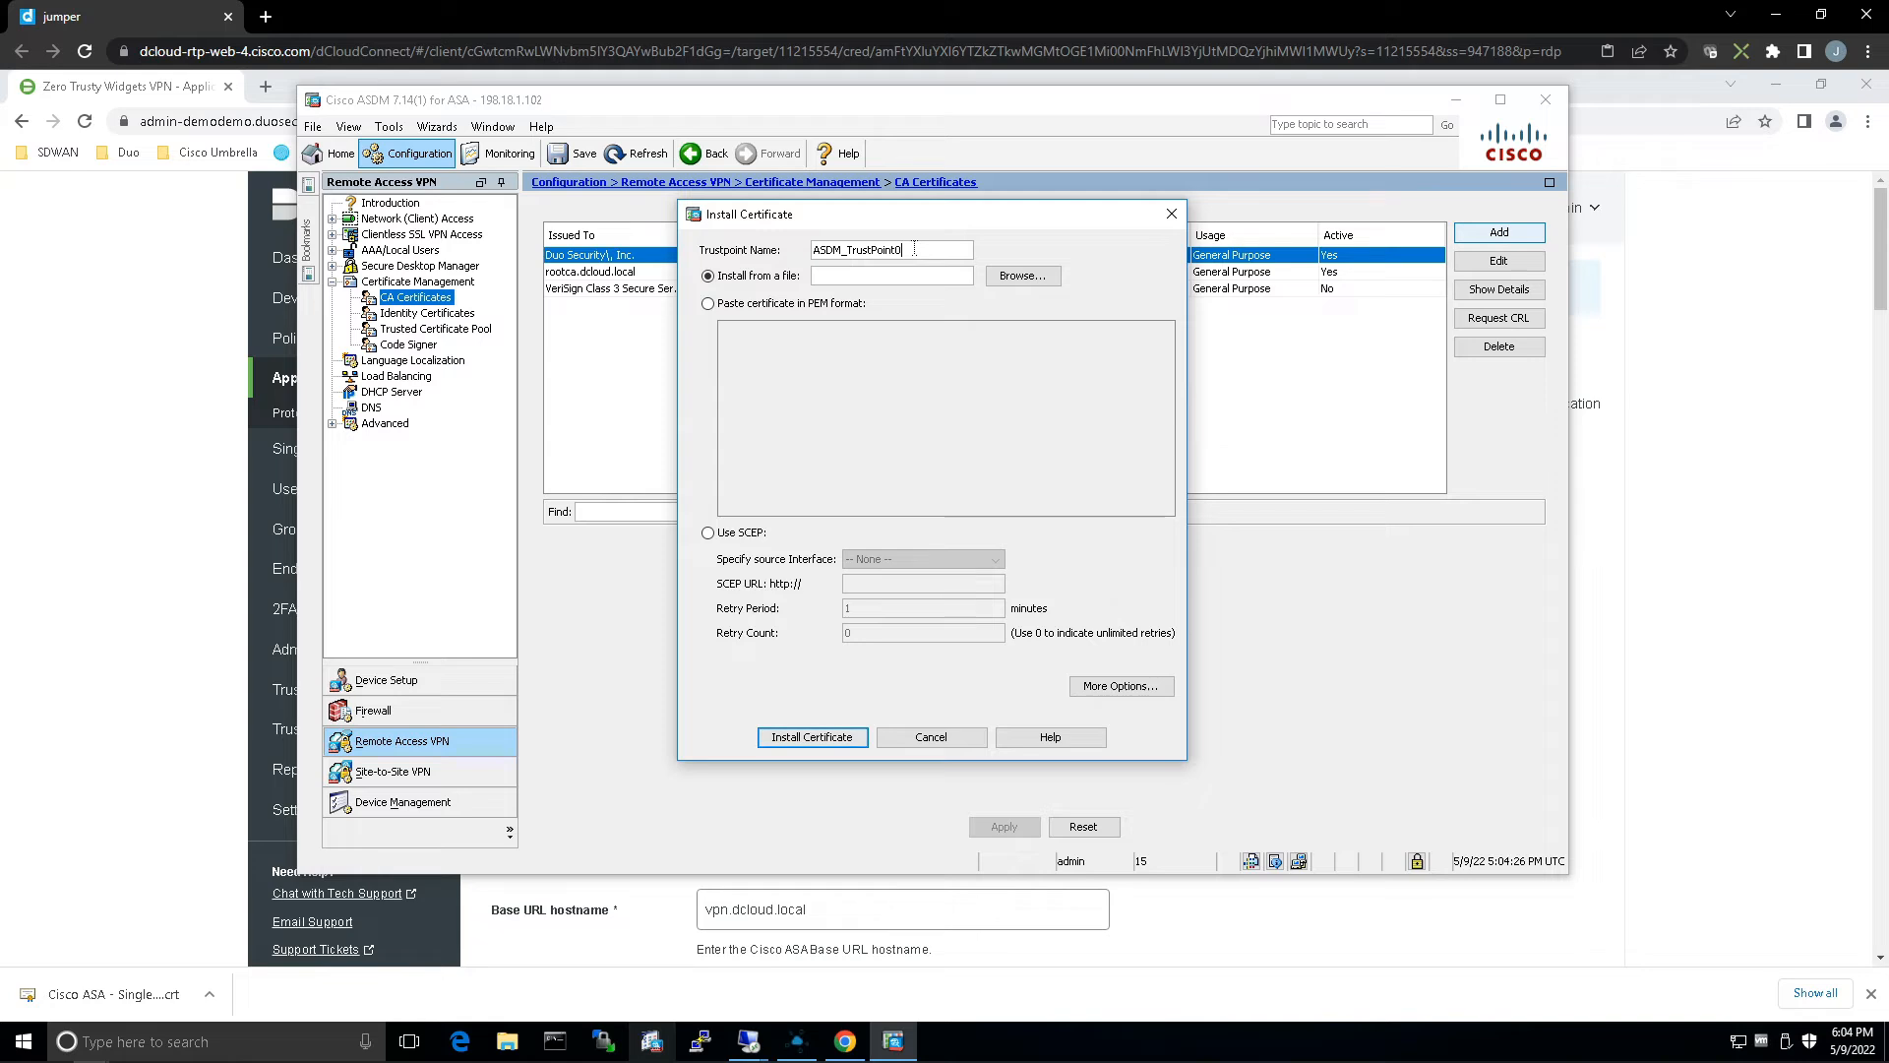
pyautogui.moveTo(921, 249); pyautogui.dragTo(809, 258)
pyautogui.press('BackSpace')
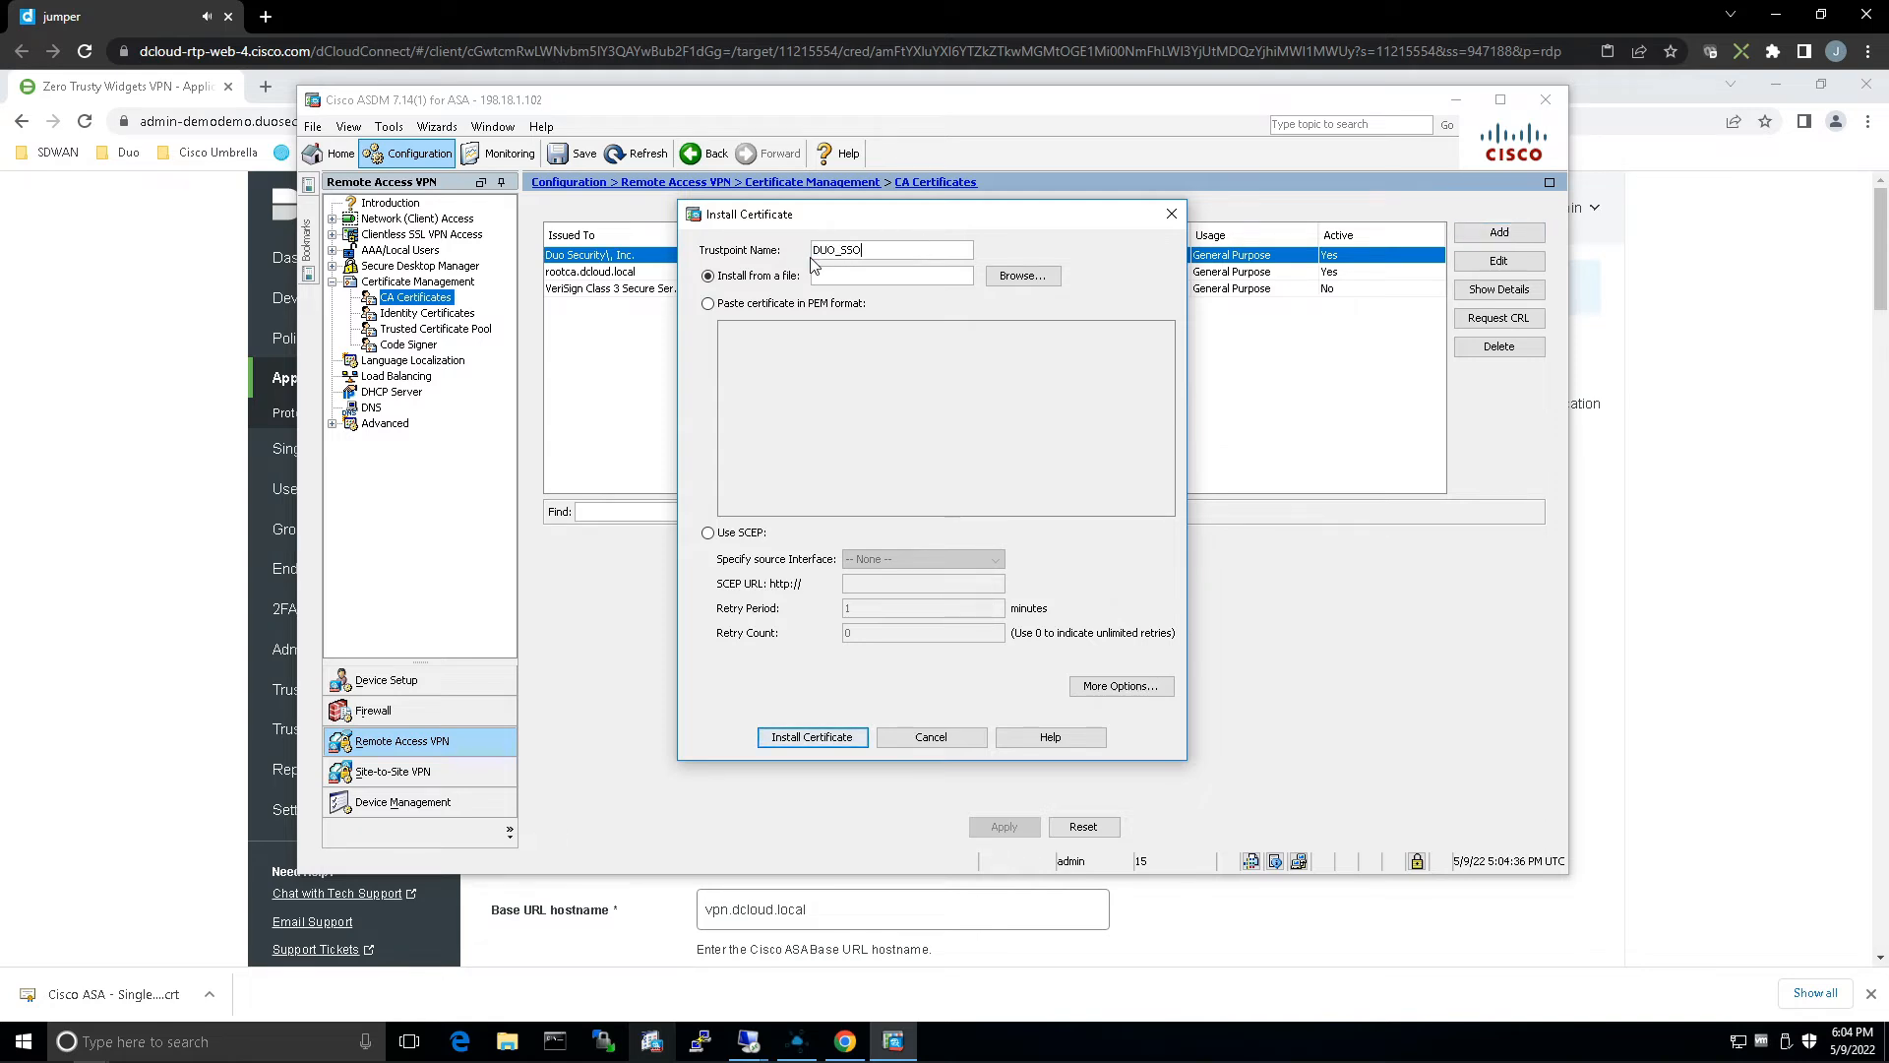
# - Install the trustpoint's certificate from the file "Cisco ASA - Single Sign-On.crt" in the Downloads folder
pyautogui.click(1003, 280)
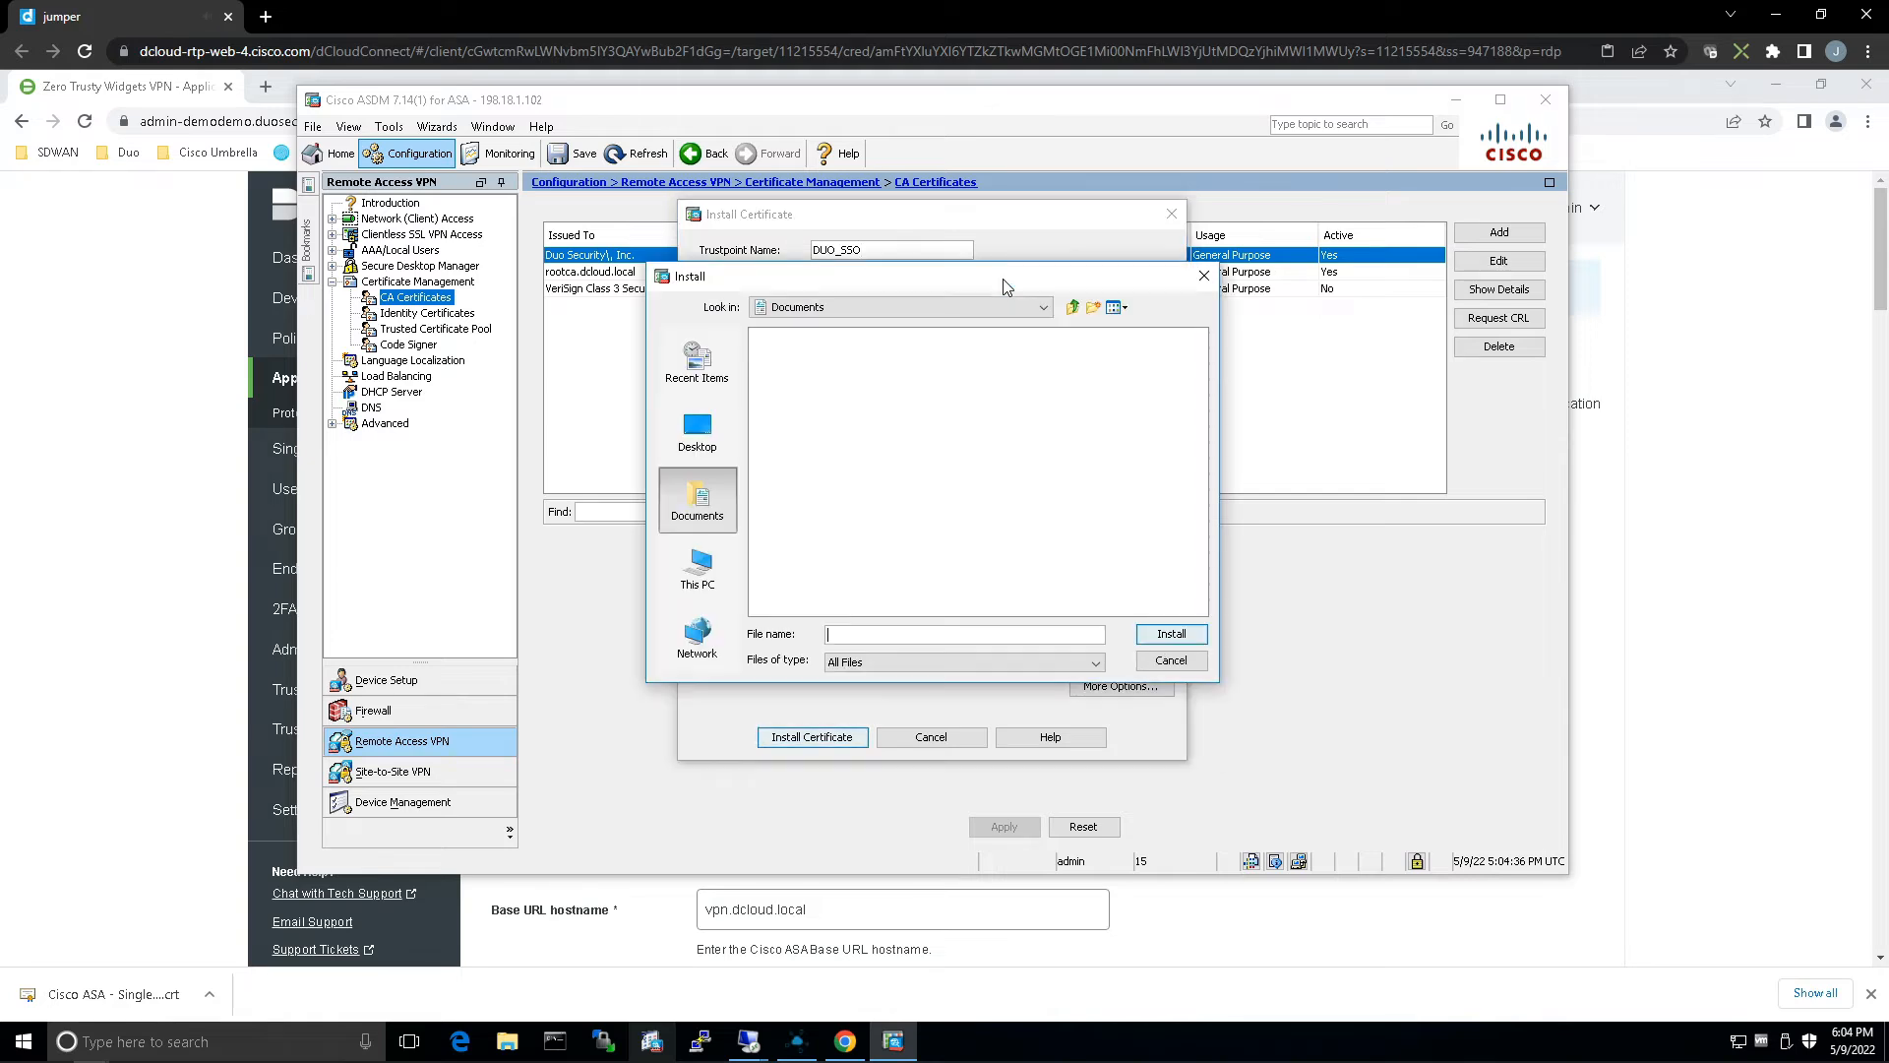
pyautogui.click(698, 566)
pyautogui.doubleClick(799, 372)
pyautogui.doubleClick(814, 338)
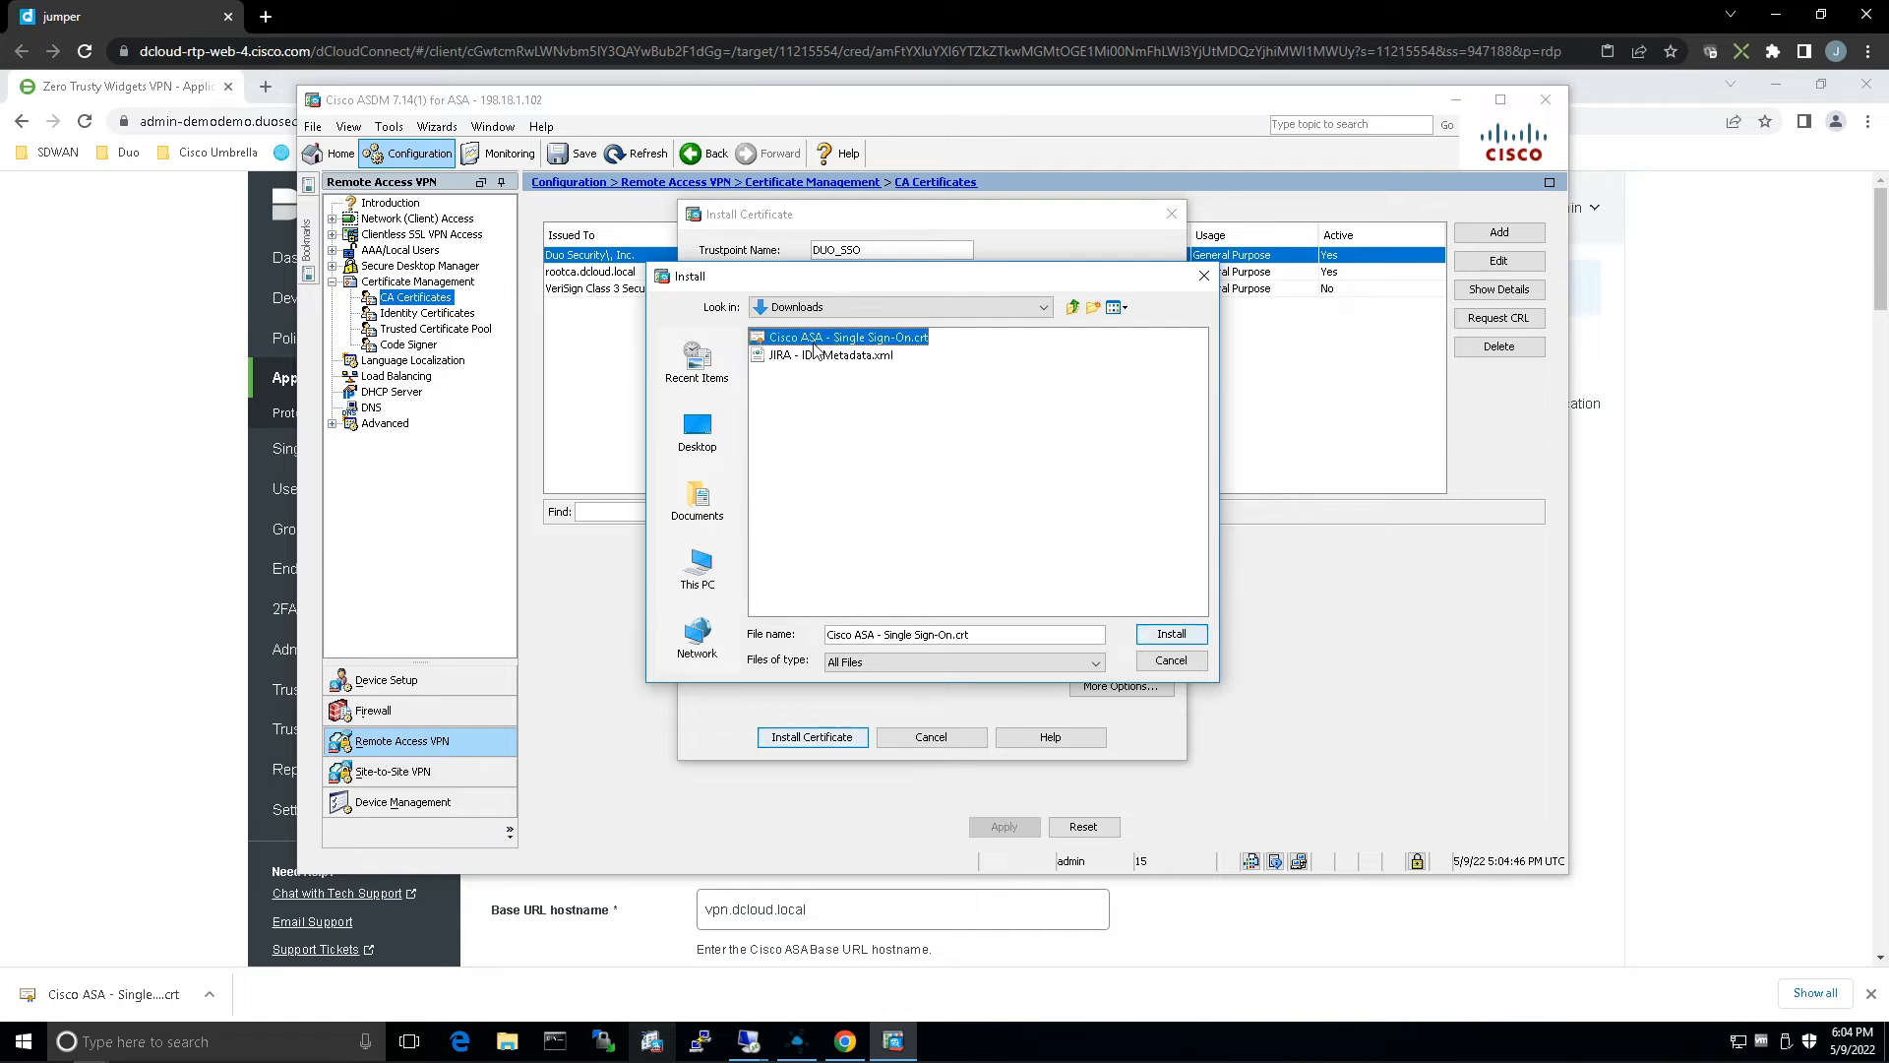
pyautogui.click(812, 740)
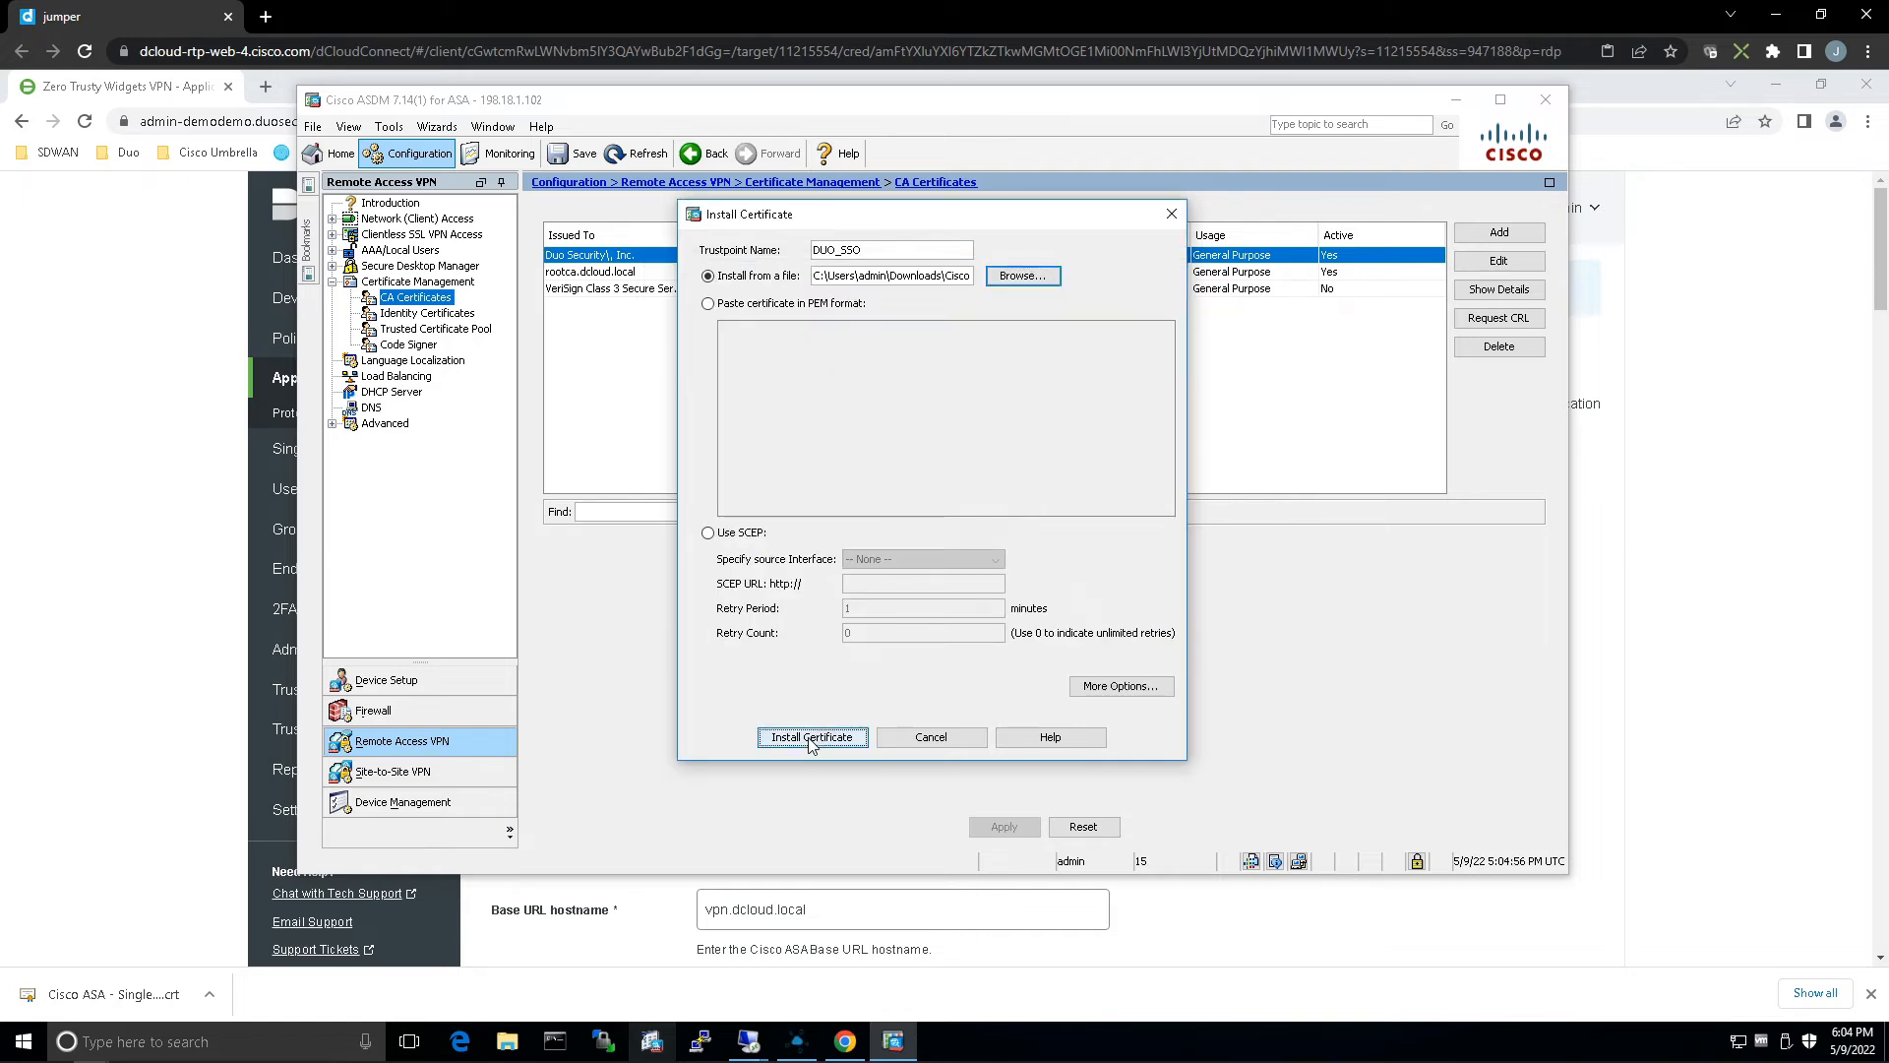
# - Send the generated certificate commands to the ASA and finish the DUO_SSO trustpoint installation
pyautogui.click(841, 683)
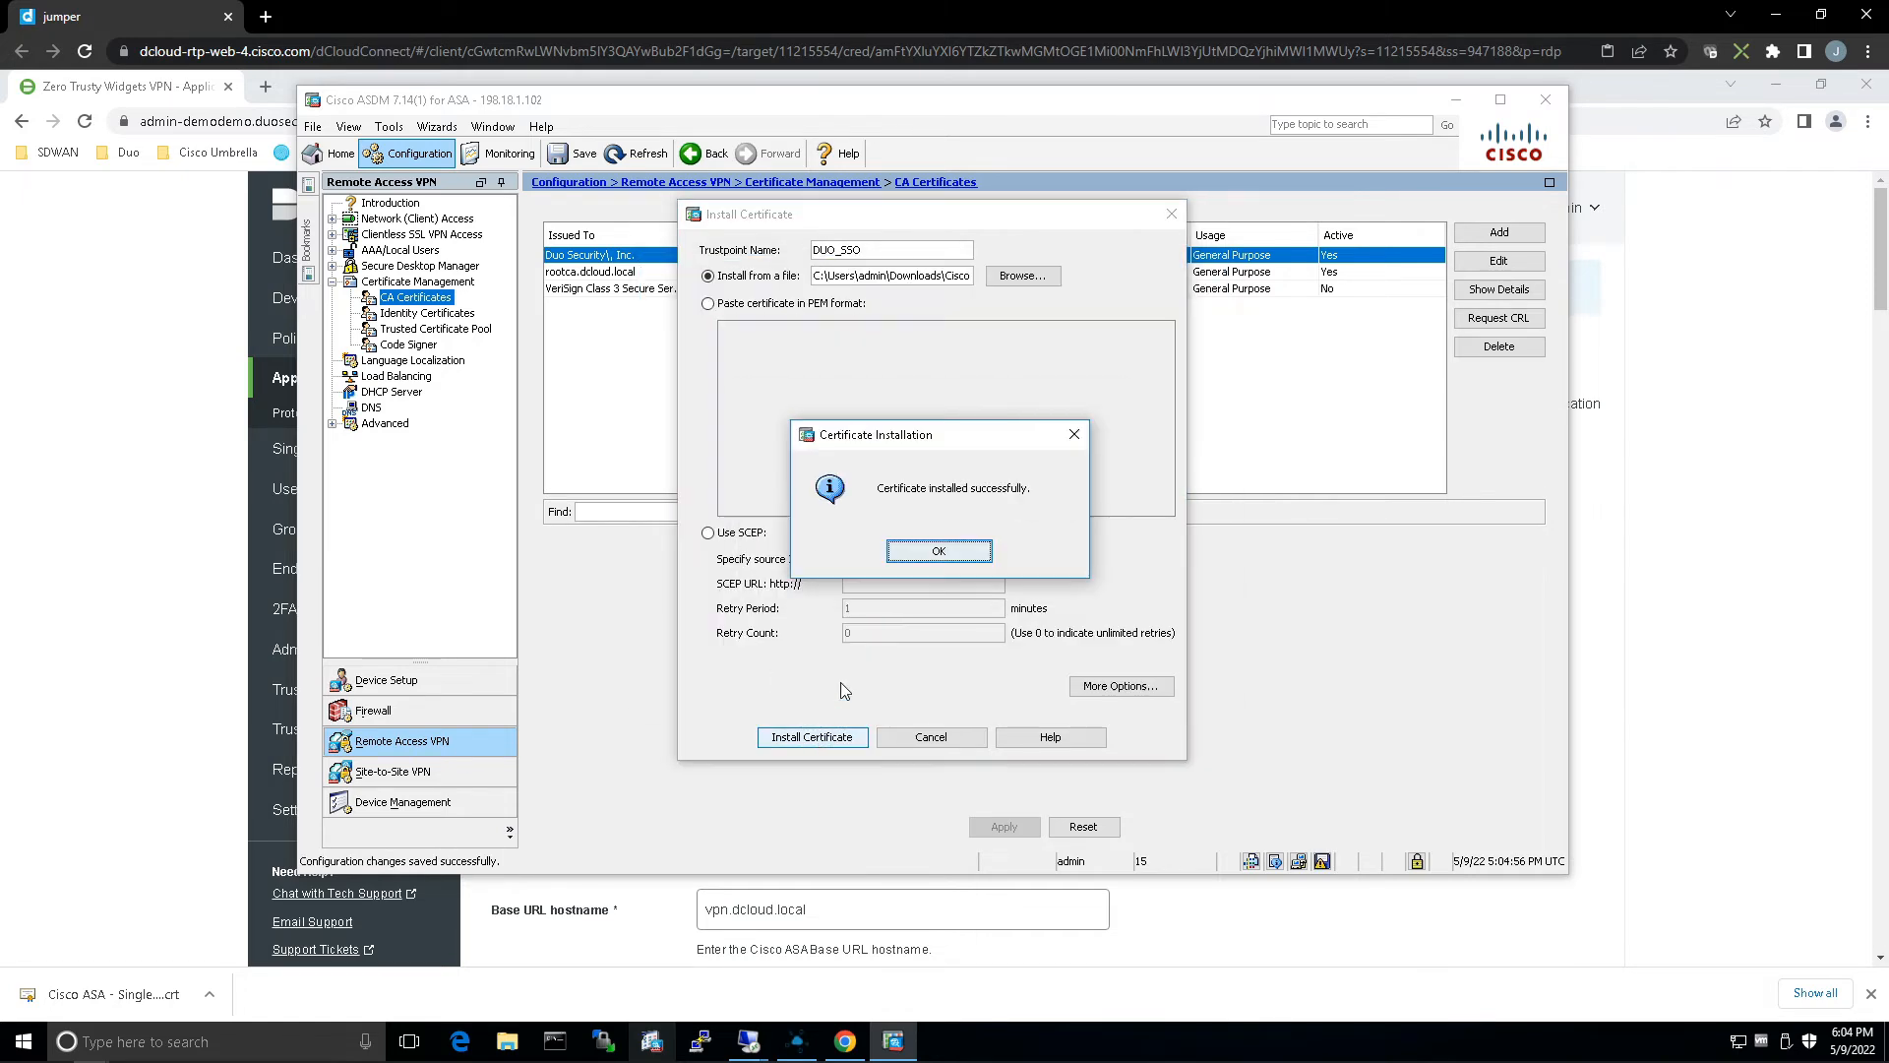
pyautogui.click(935, 553)
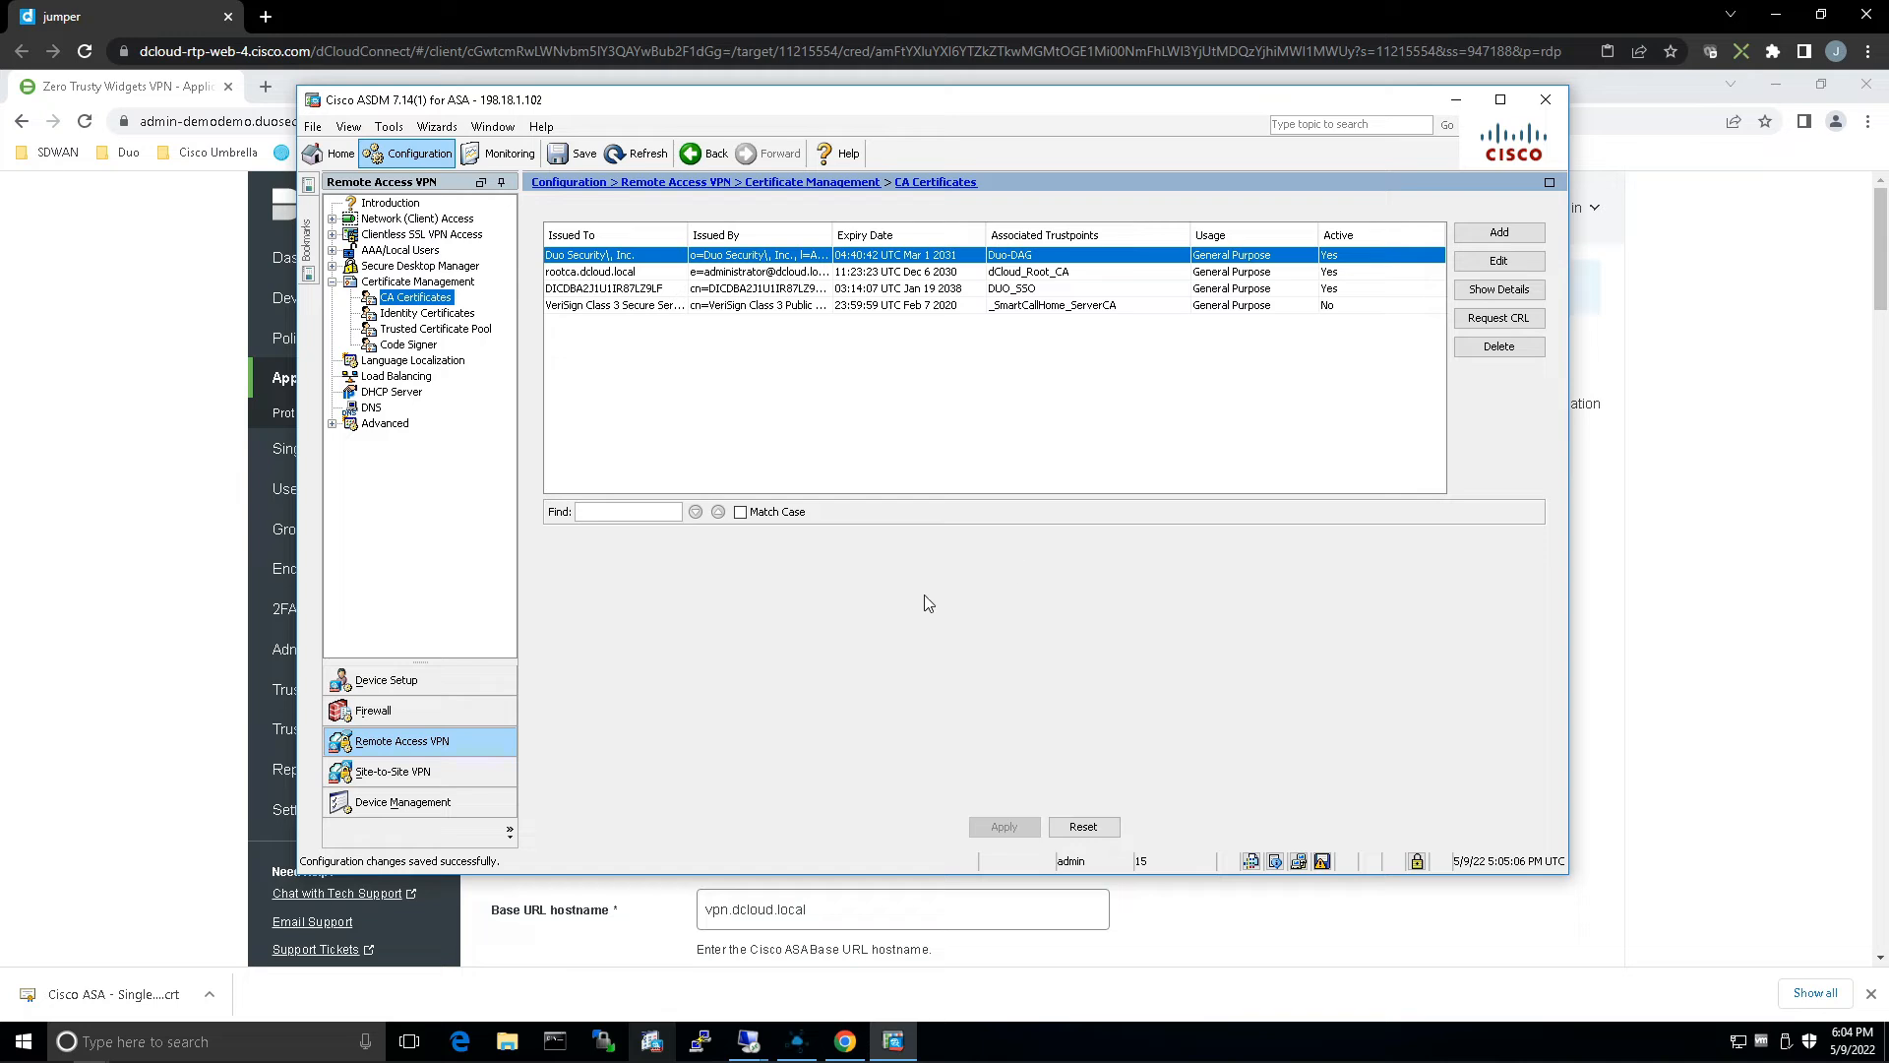
# - Open the AnyConnect connection profile TG-RAVPN for editing and begin adding a new SAML SSO server
pyautogui.click(333, 220)
pyautogui.click(421, 239)
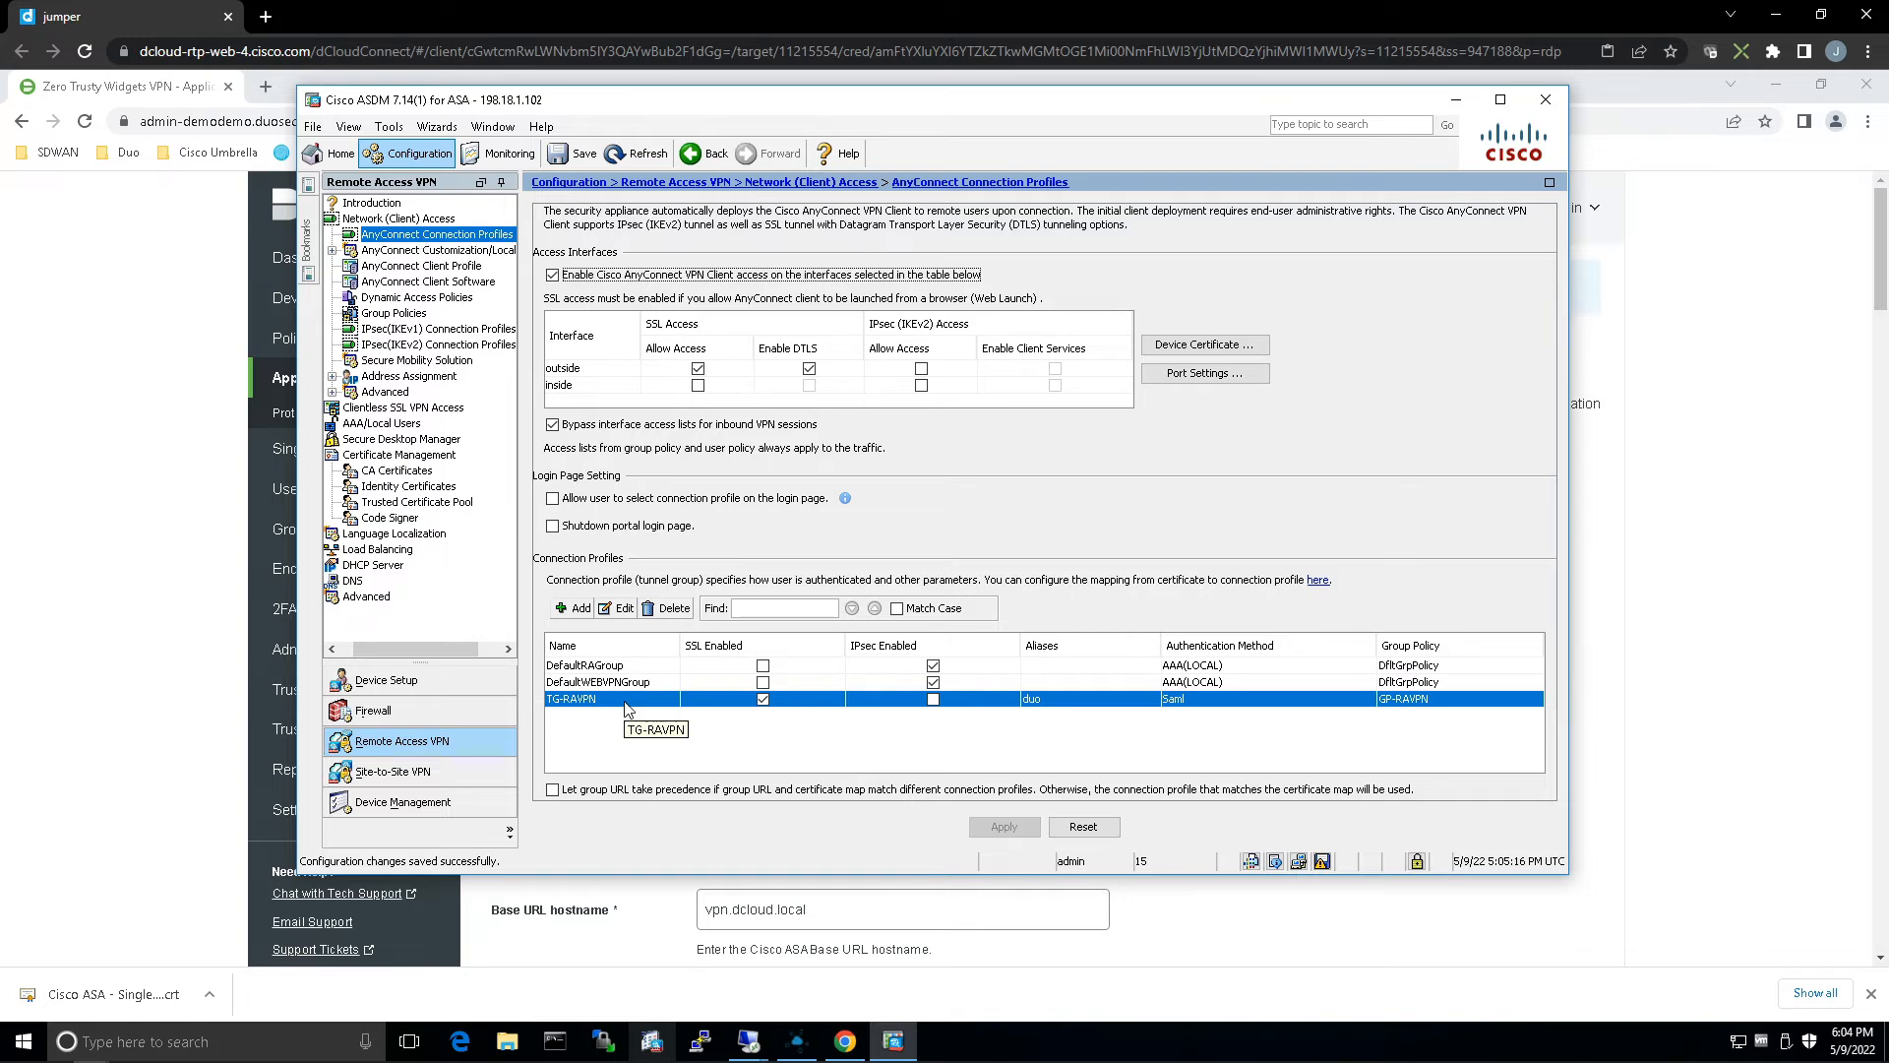
pyautogui.click(606, 612)
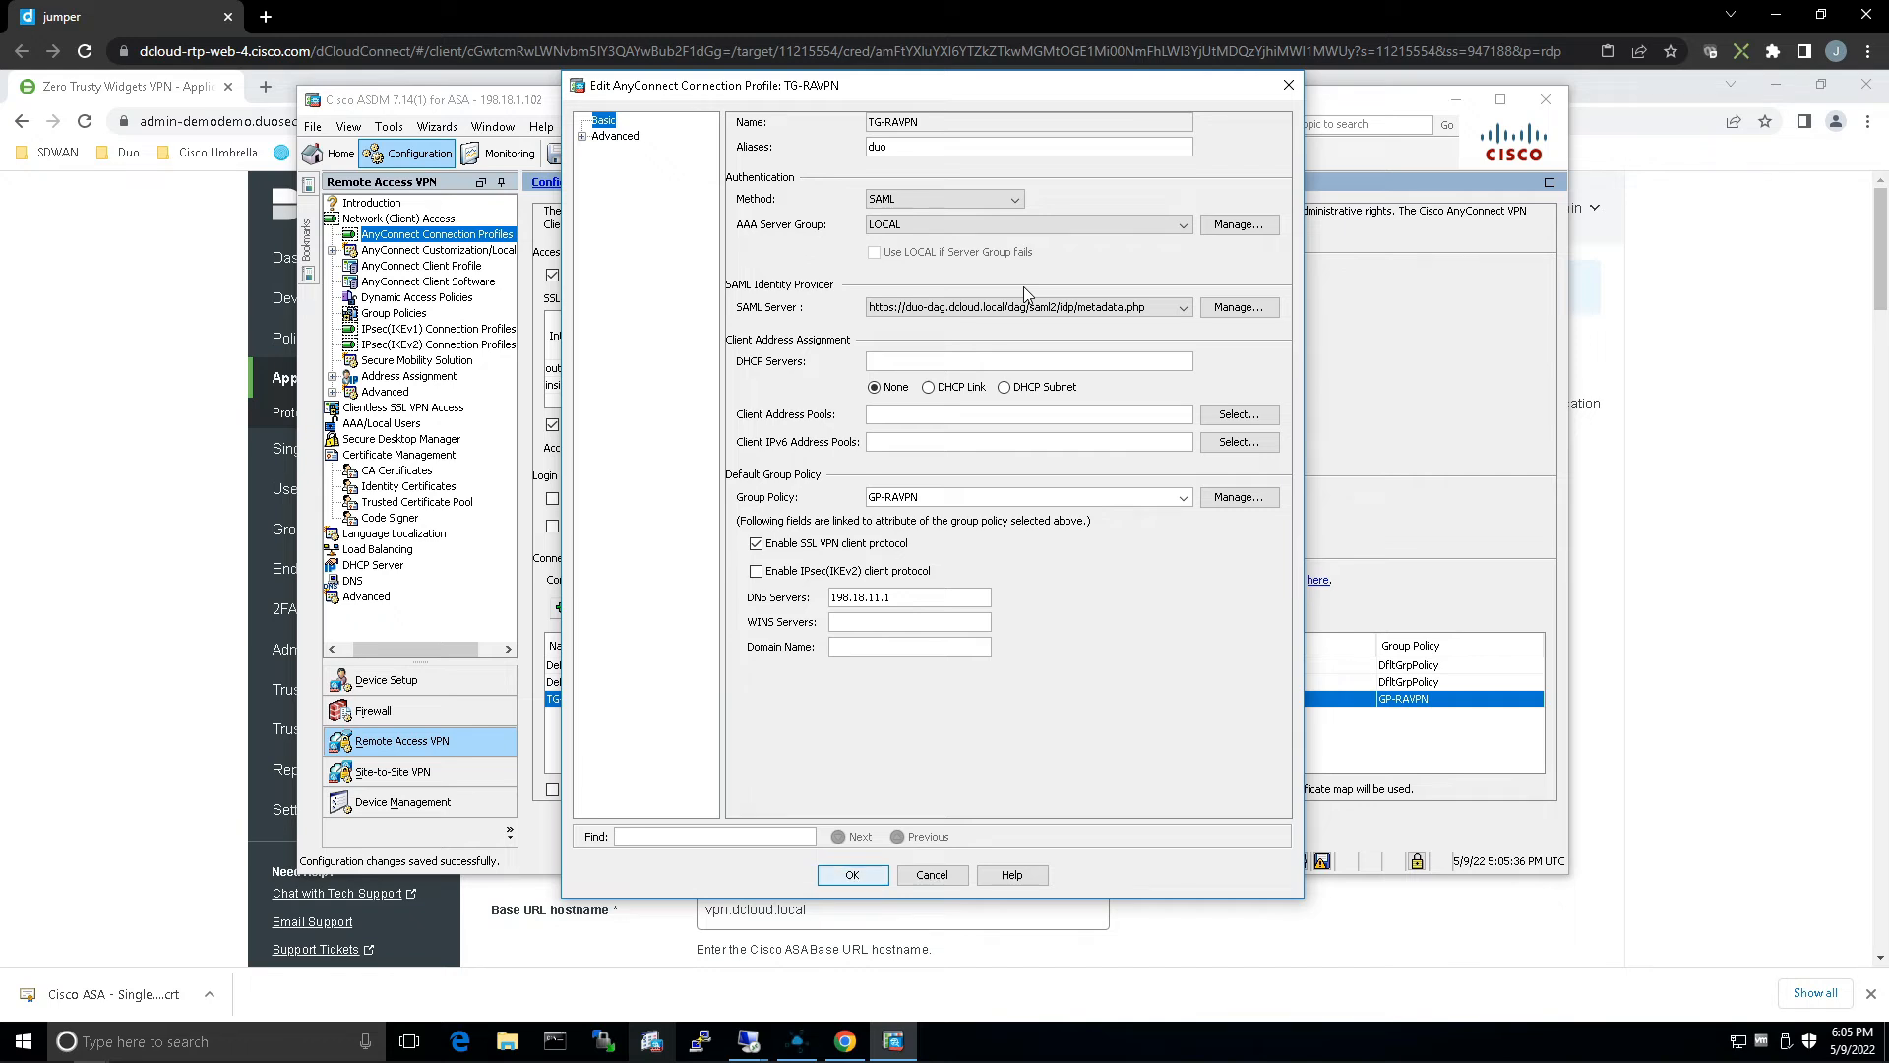
pyautogui.click(1236, 307)
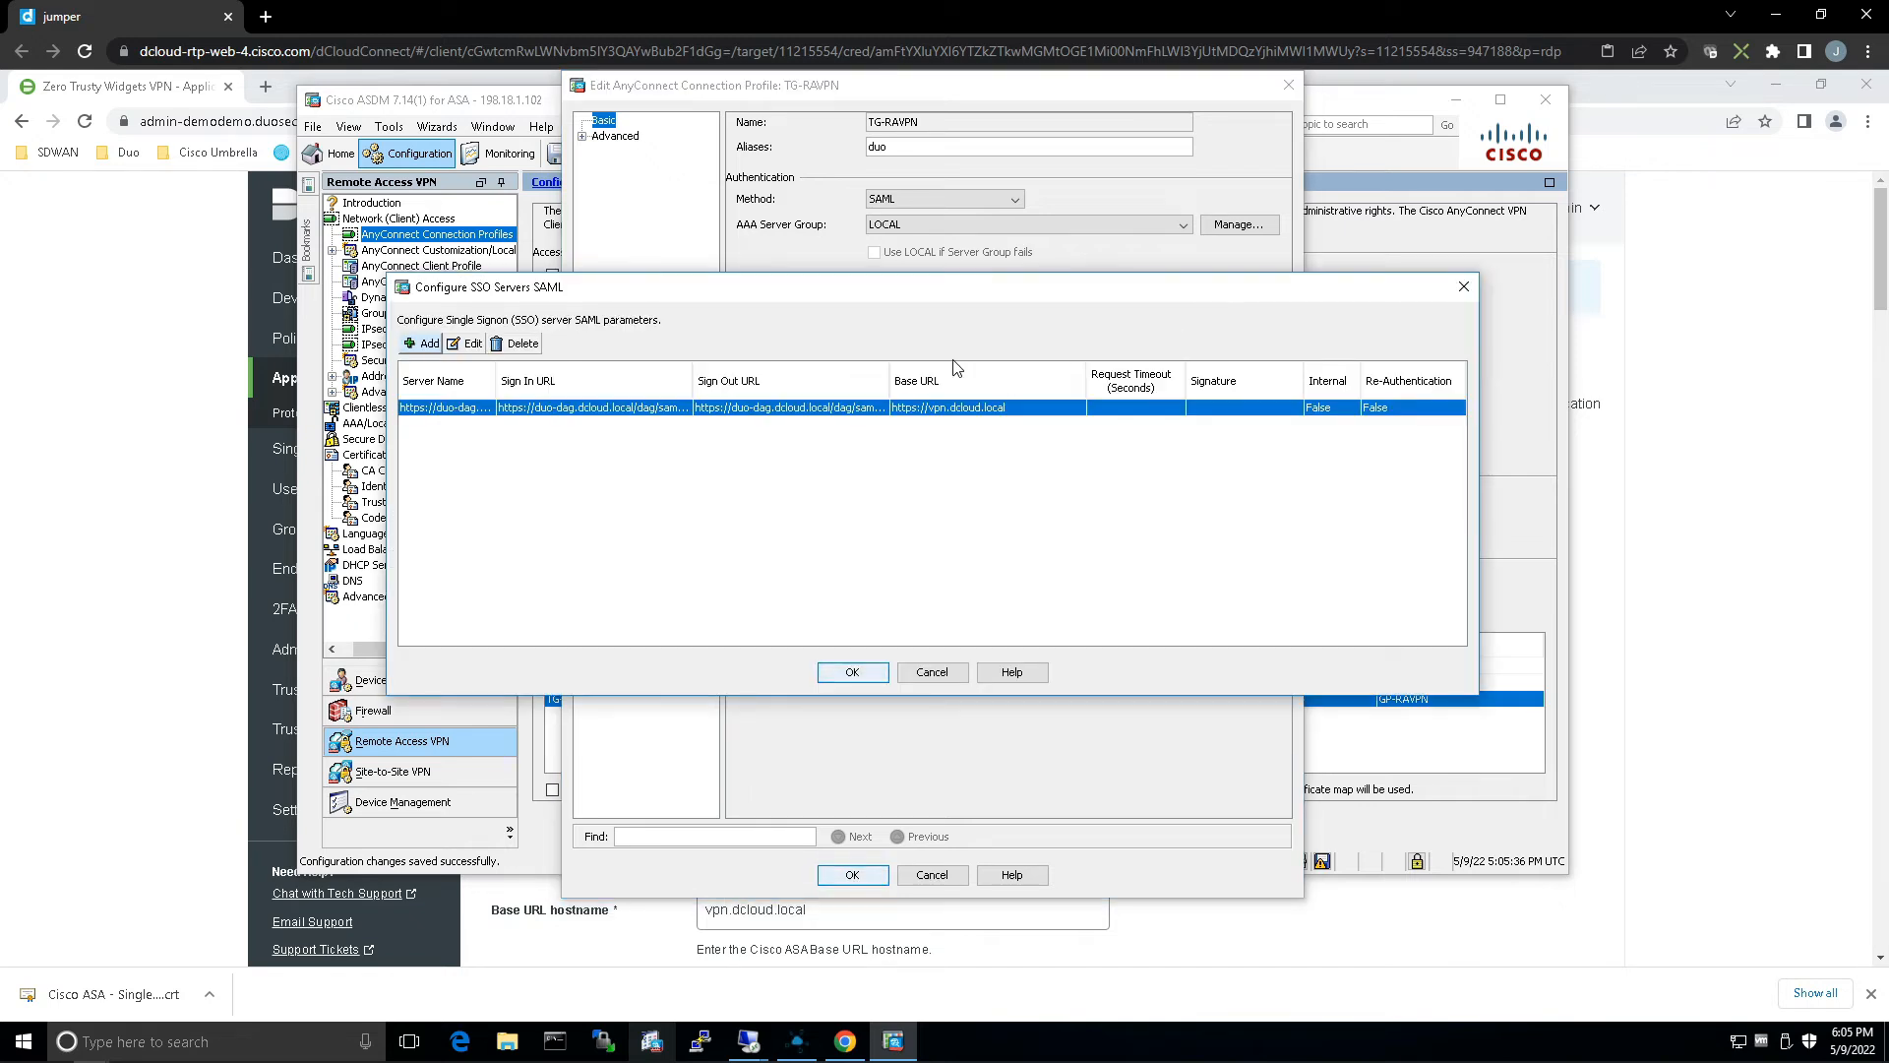
pyautogui.click(411, 347)
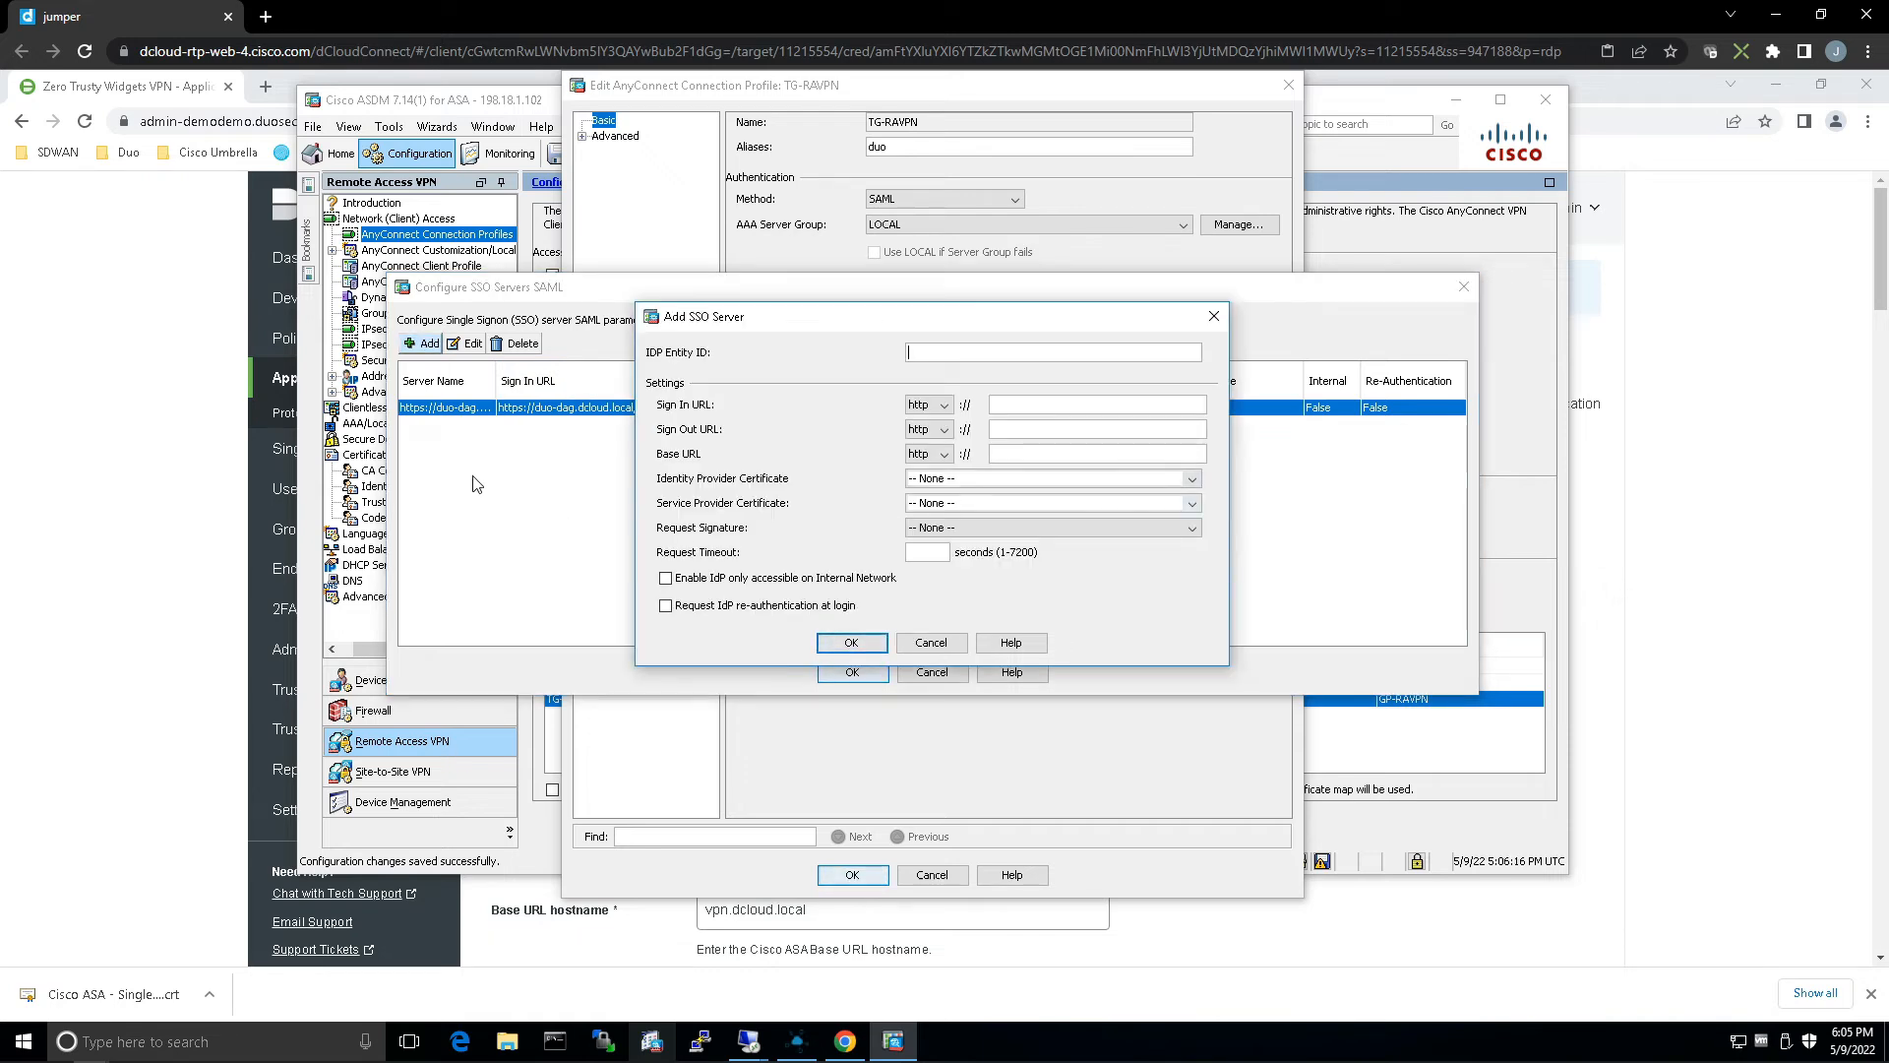
# - Copy the Entity ID from the Duo application's metadata into the new SSO server's IDP Entity ID in ASDM
pyautogui.click(146, 474)
pyautogui.click(1293, 555)
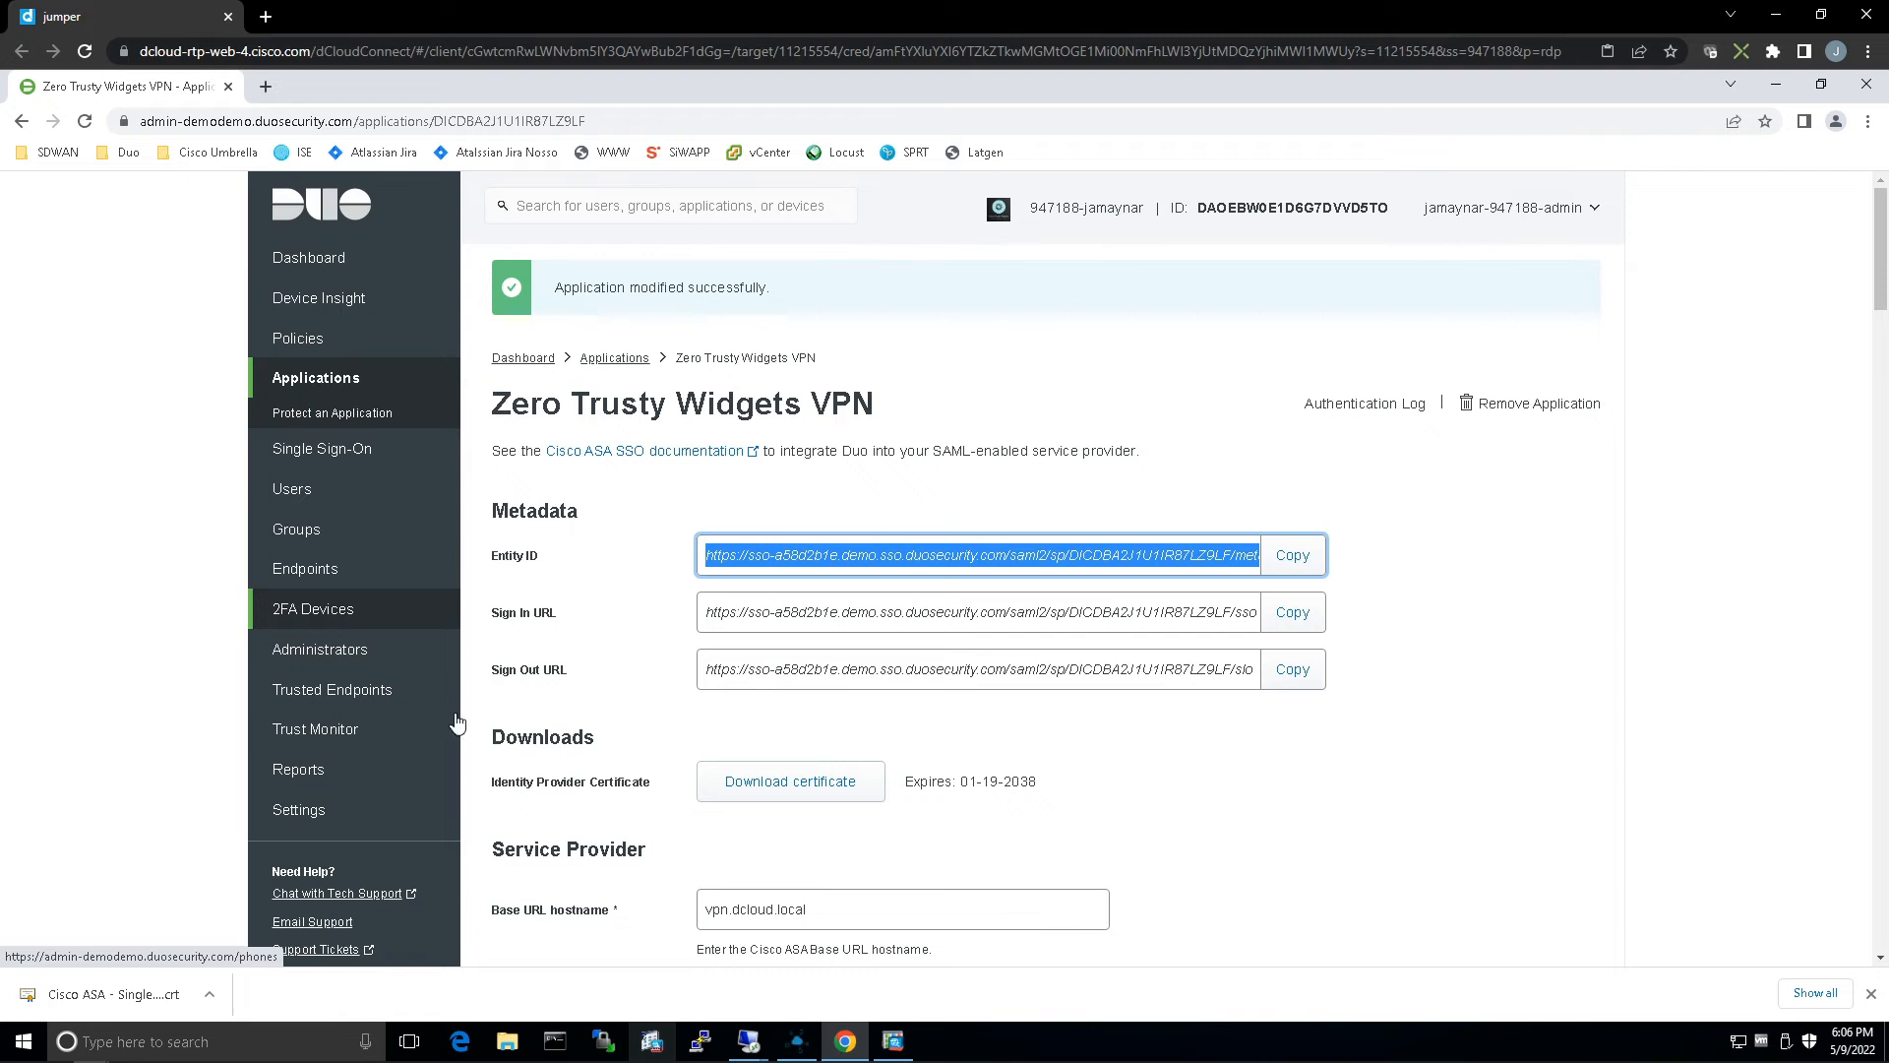
pyautogui.click(895, 1040)
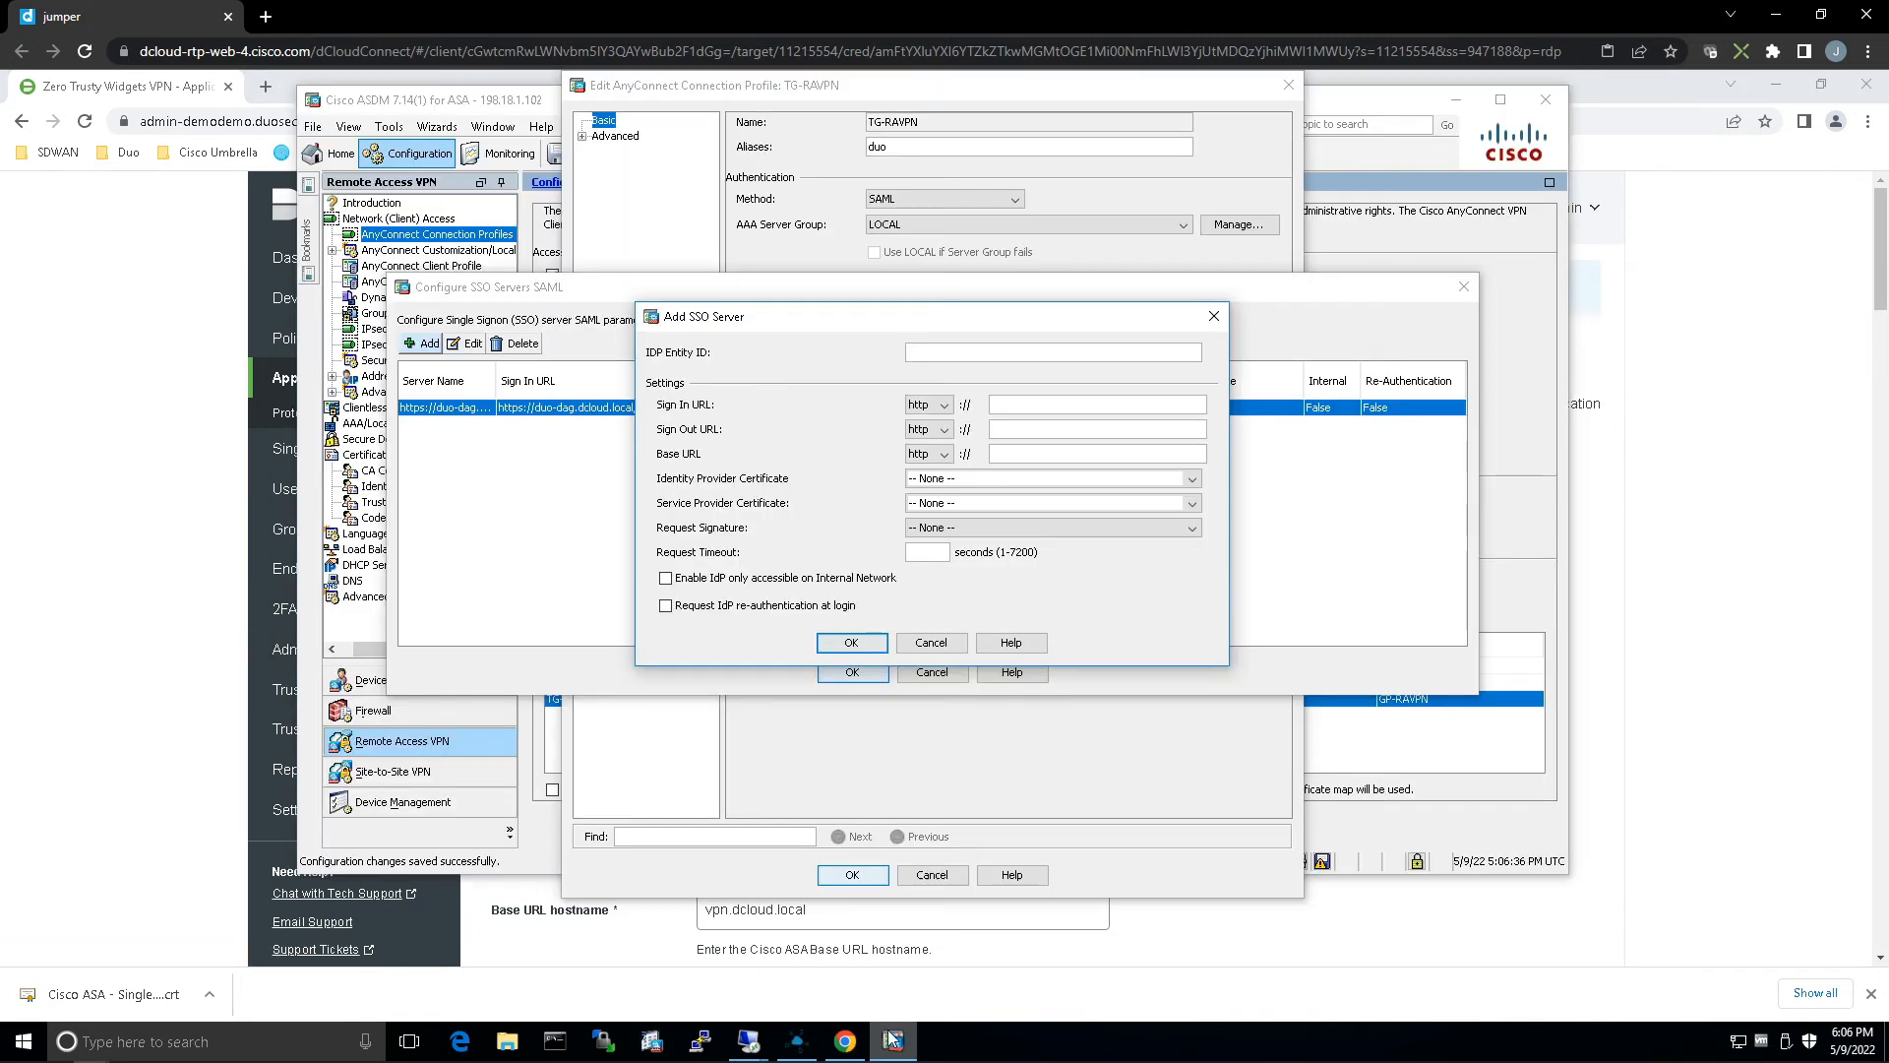
pyautogui.click(952, 356)
pyautogui.hotkey('ctrl', 'v')
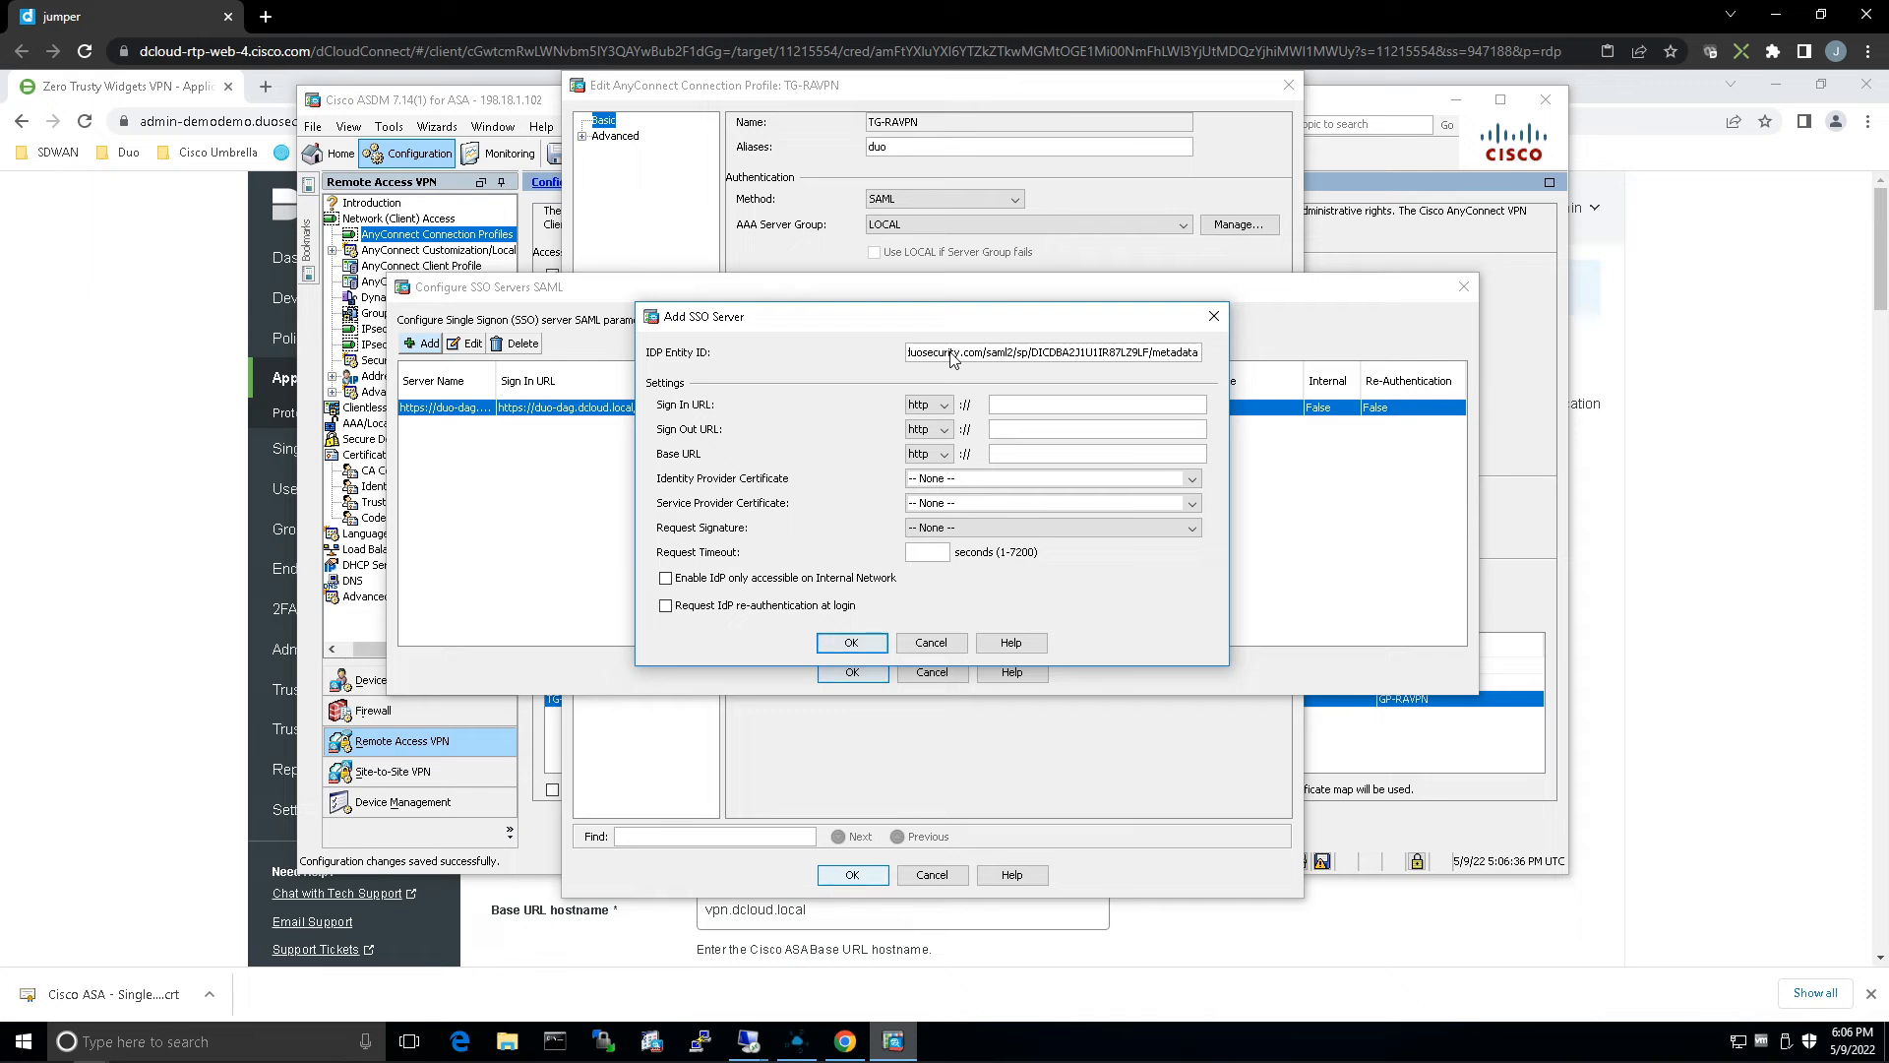
pyautogui.click(110, 396)
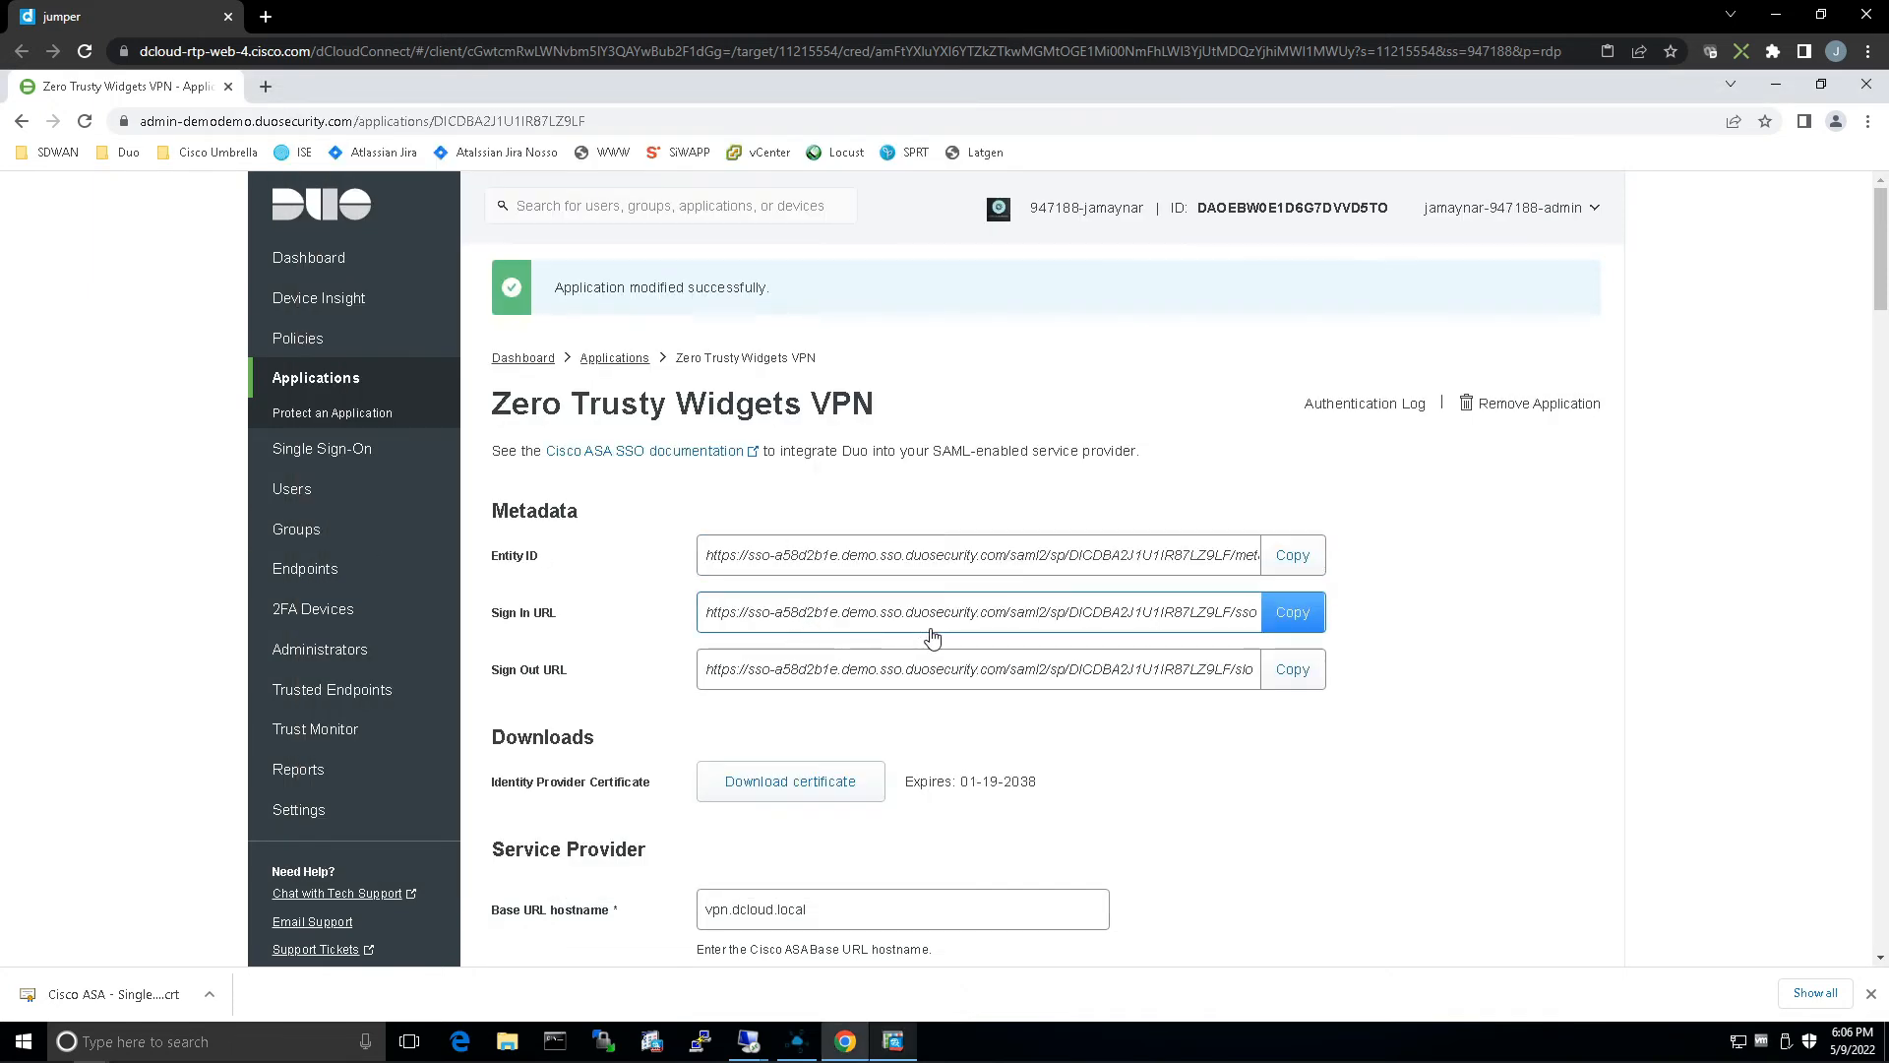
pyautogui.click(1292, 612)
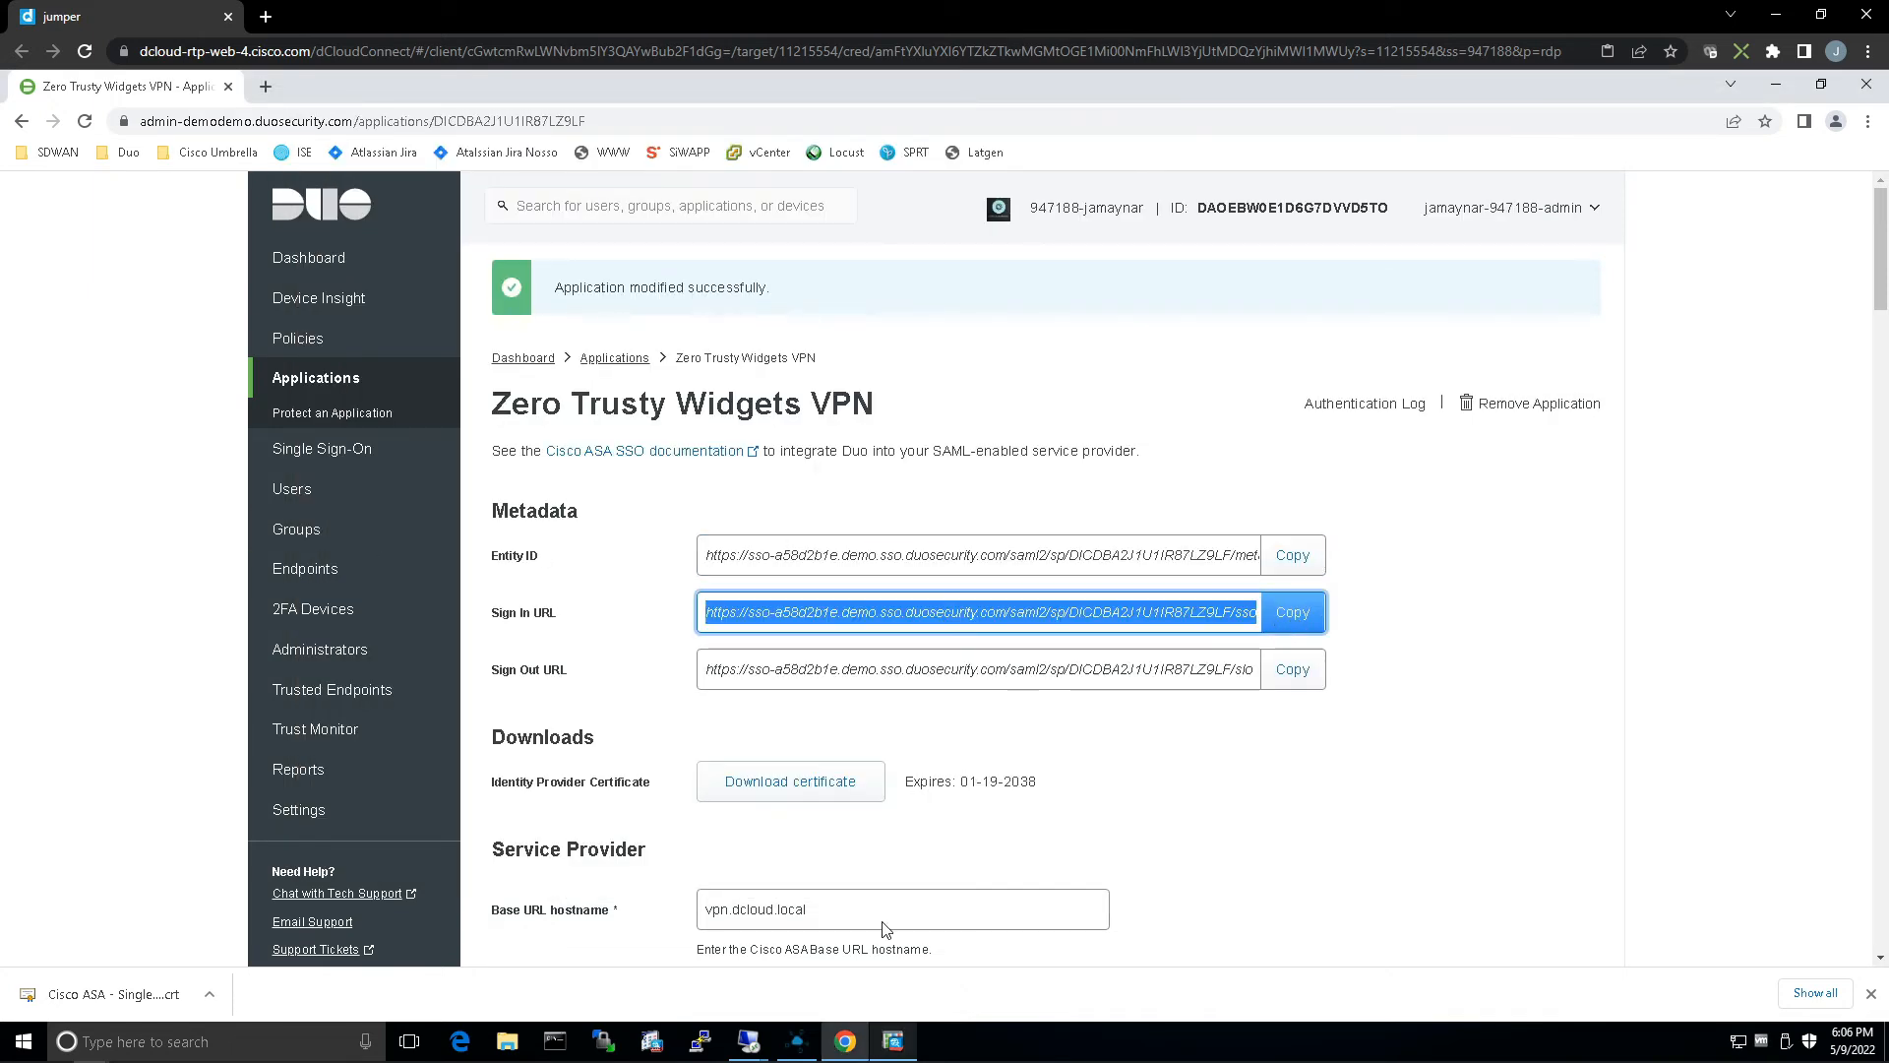
pyautogui.click(894, 1041)
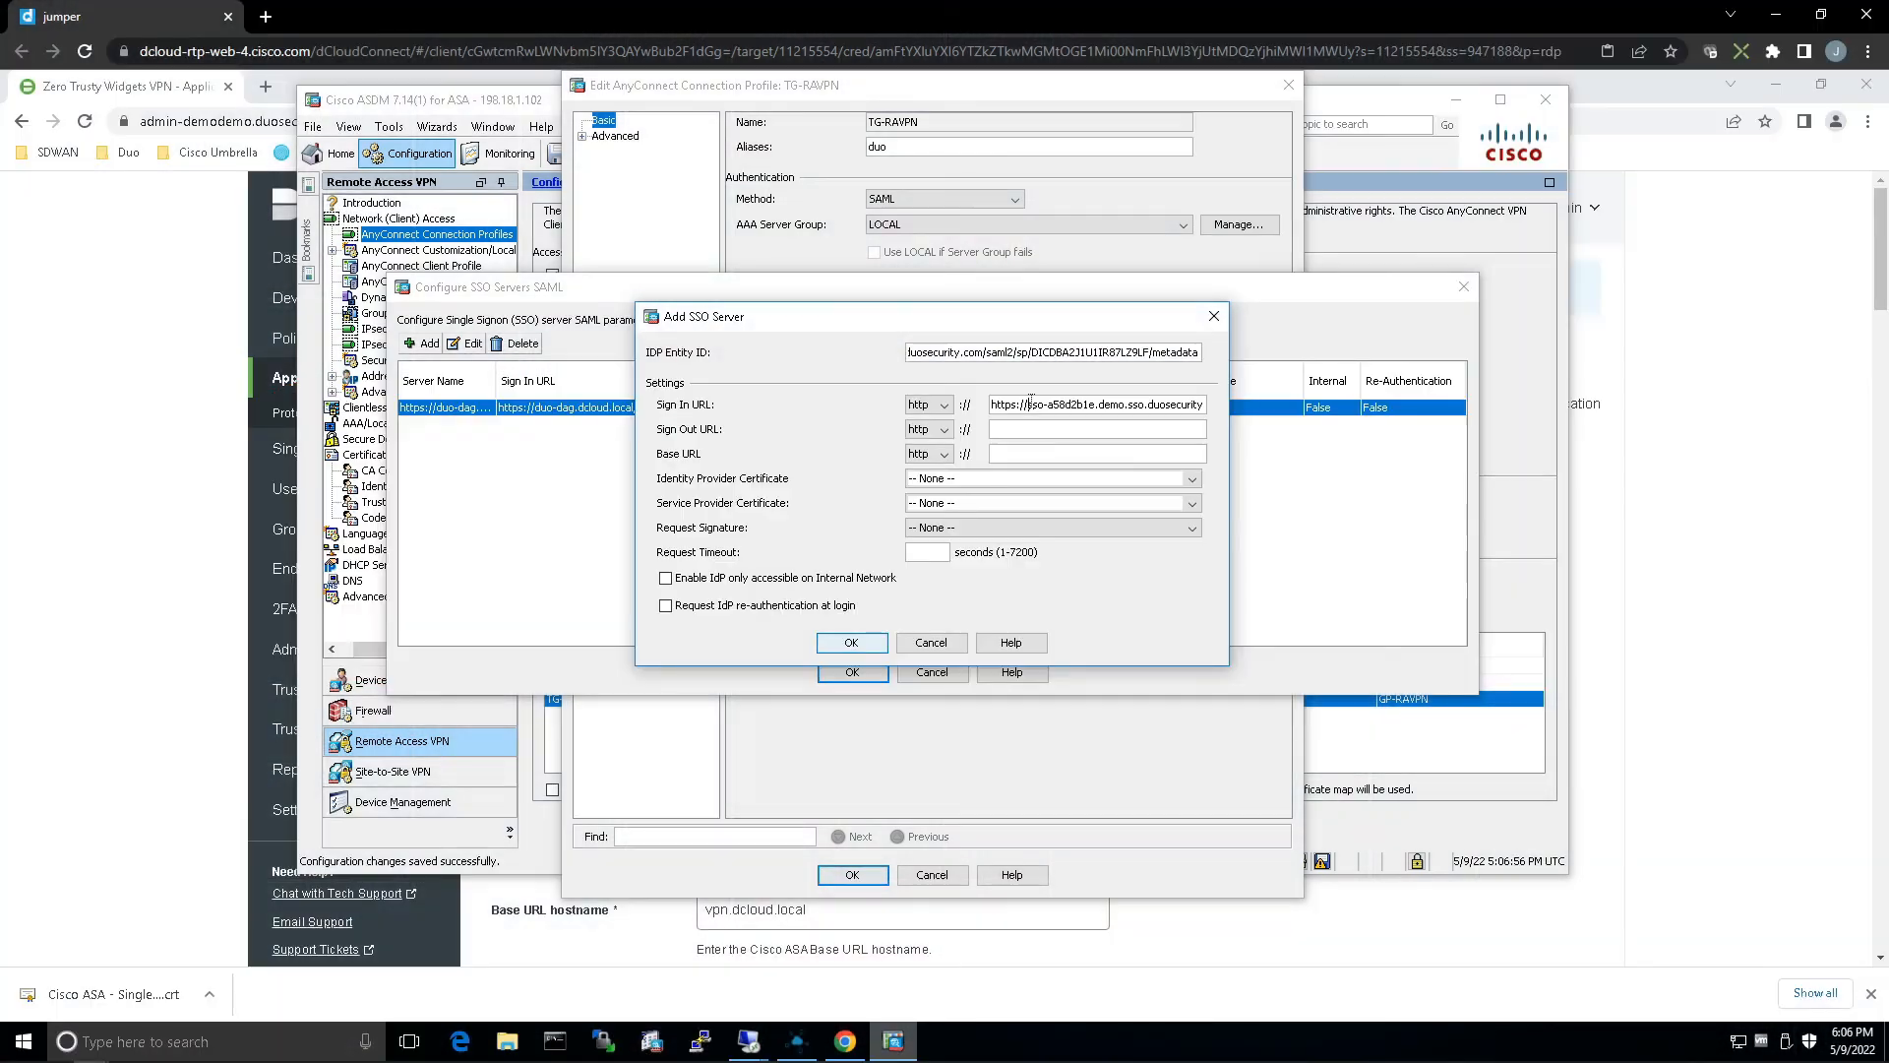
pyautogui.moveTo(1029, 404); pyautogui.dragTo(972, 406)
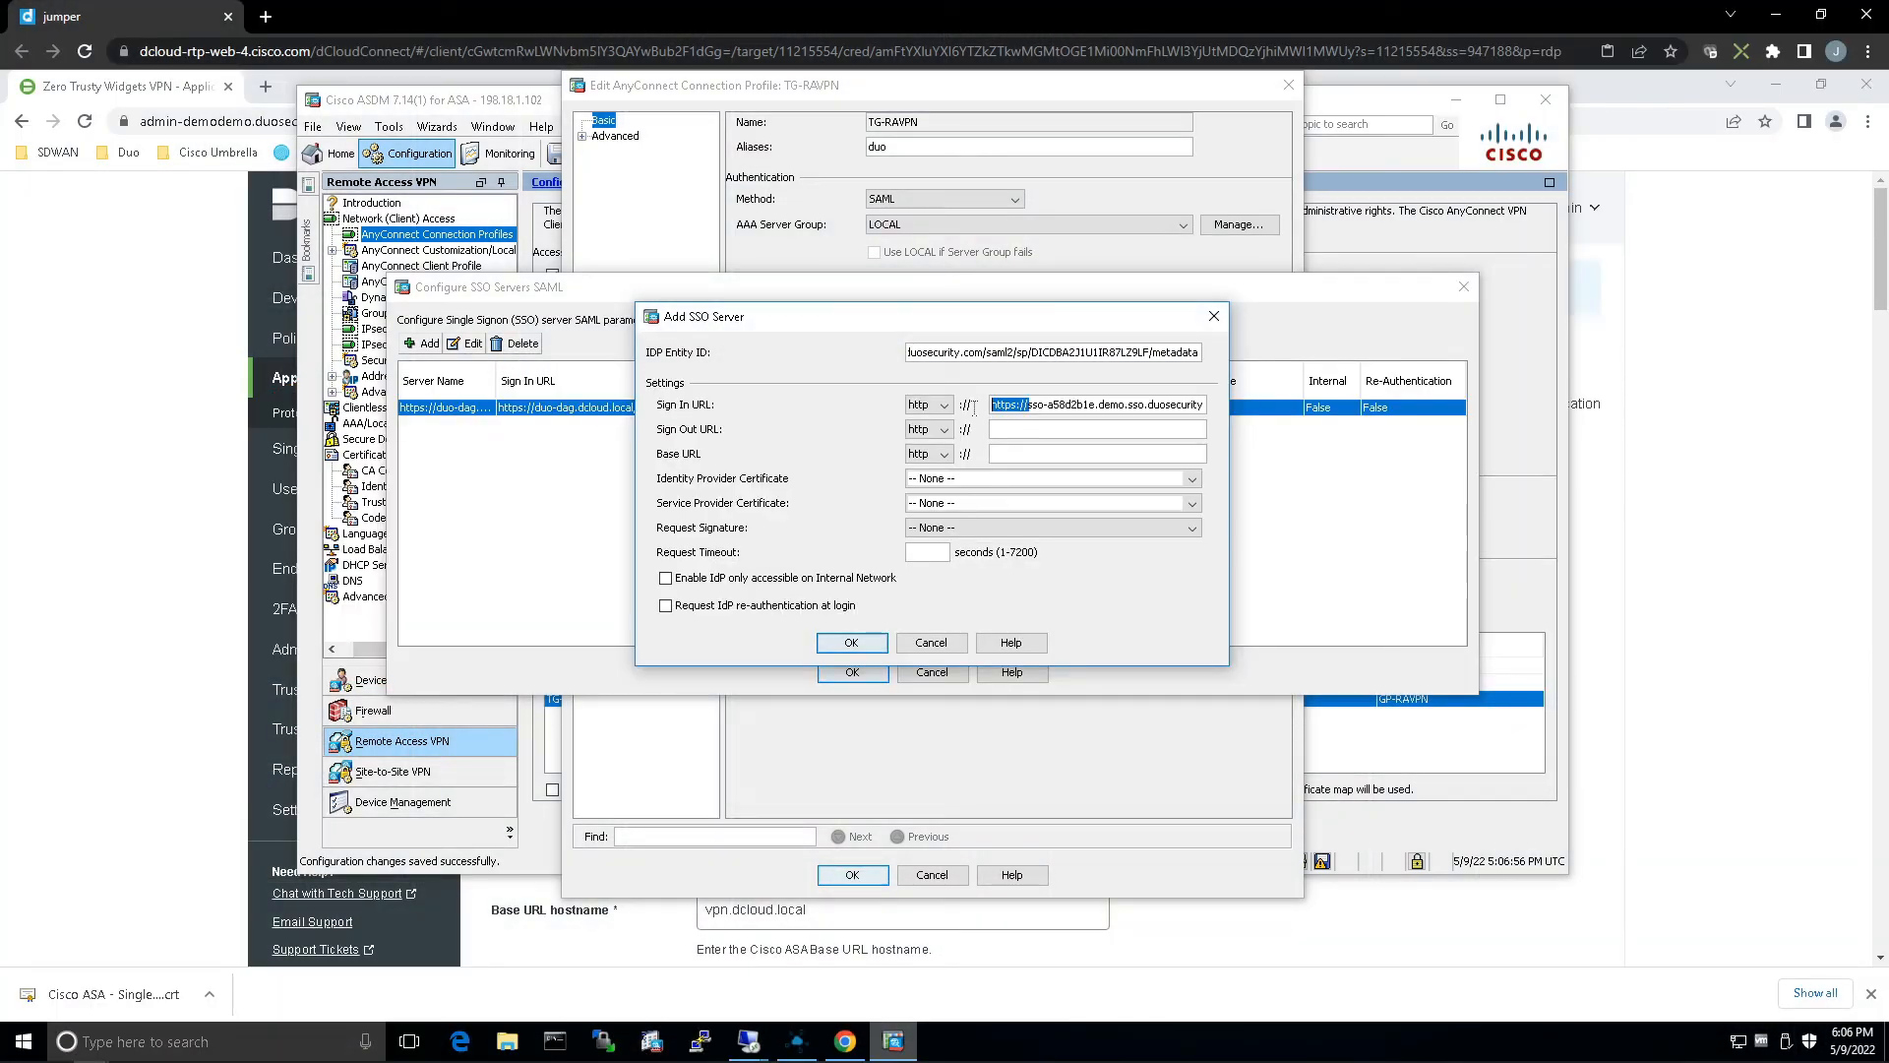
pyautogui.press('BackSpace')
pyautogui.click(940, 404)
pyautogui.click(928, 440)
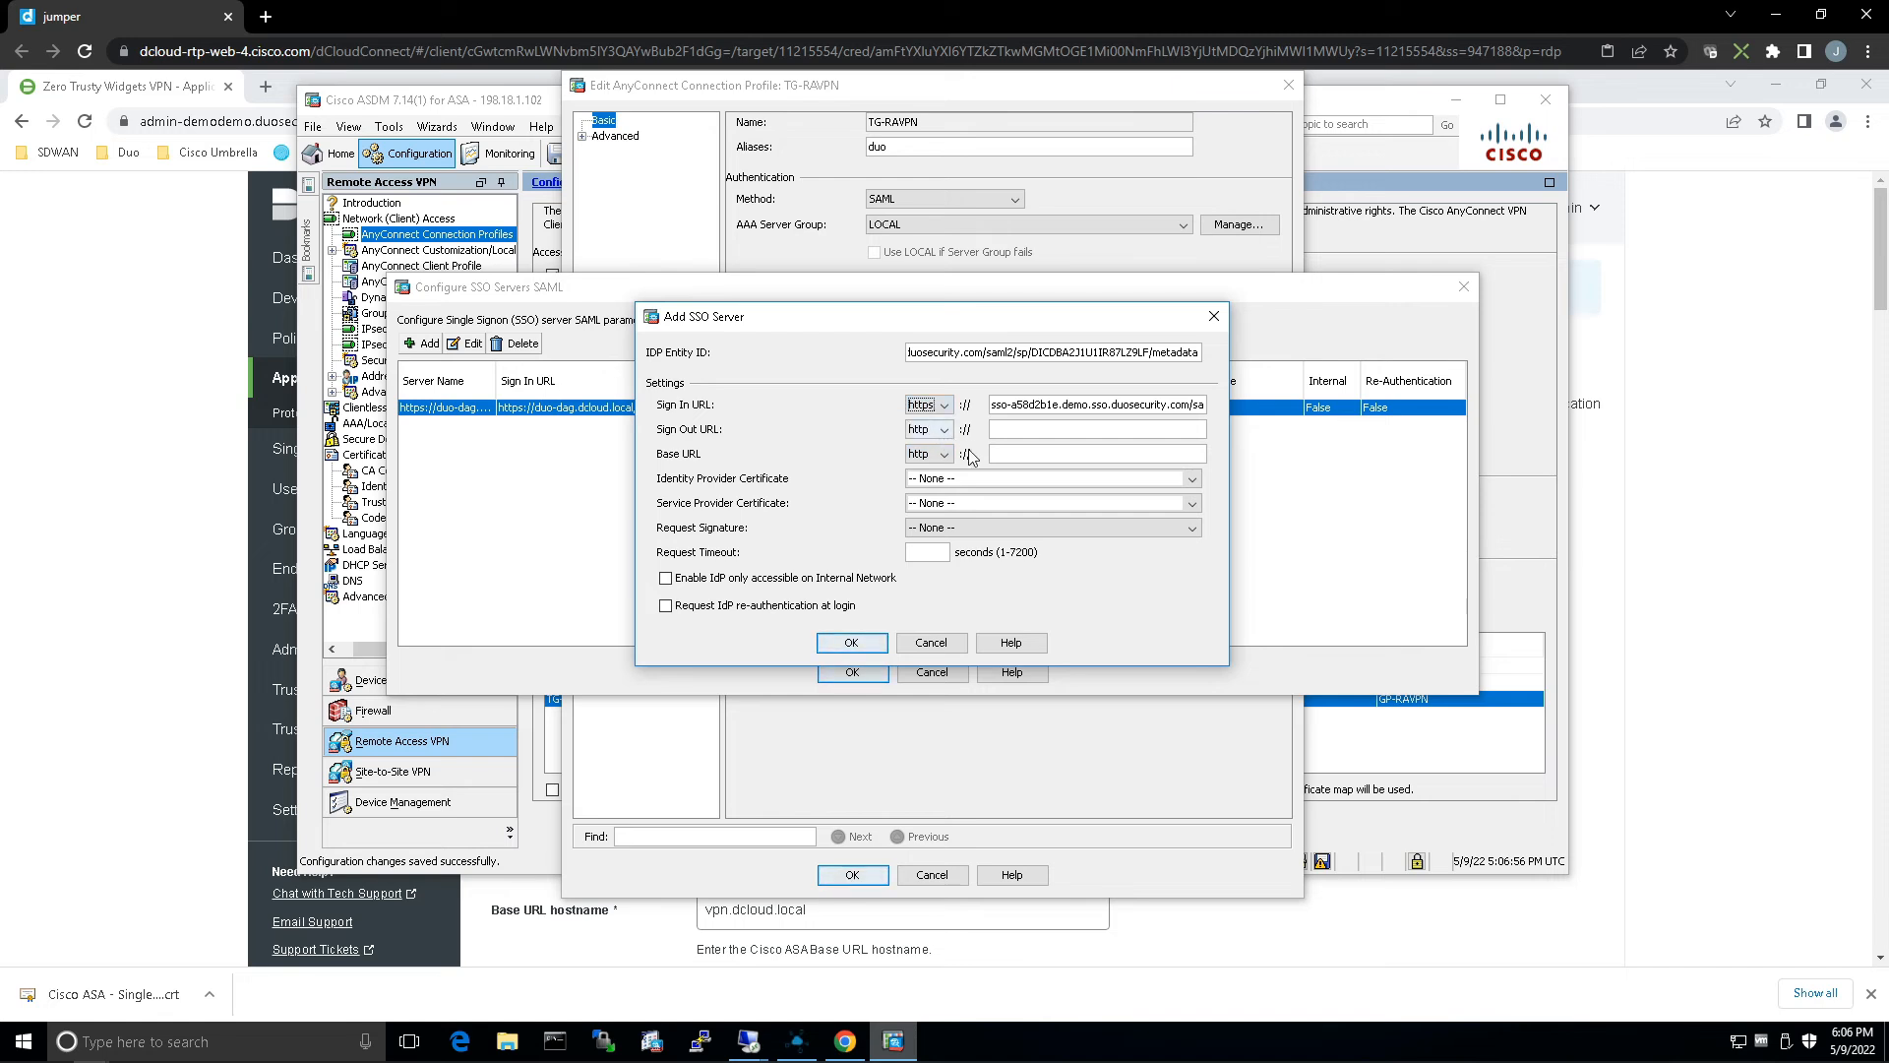
pyautogui.click(143, 572)
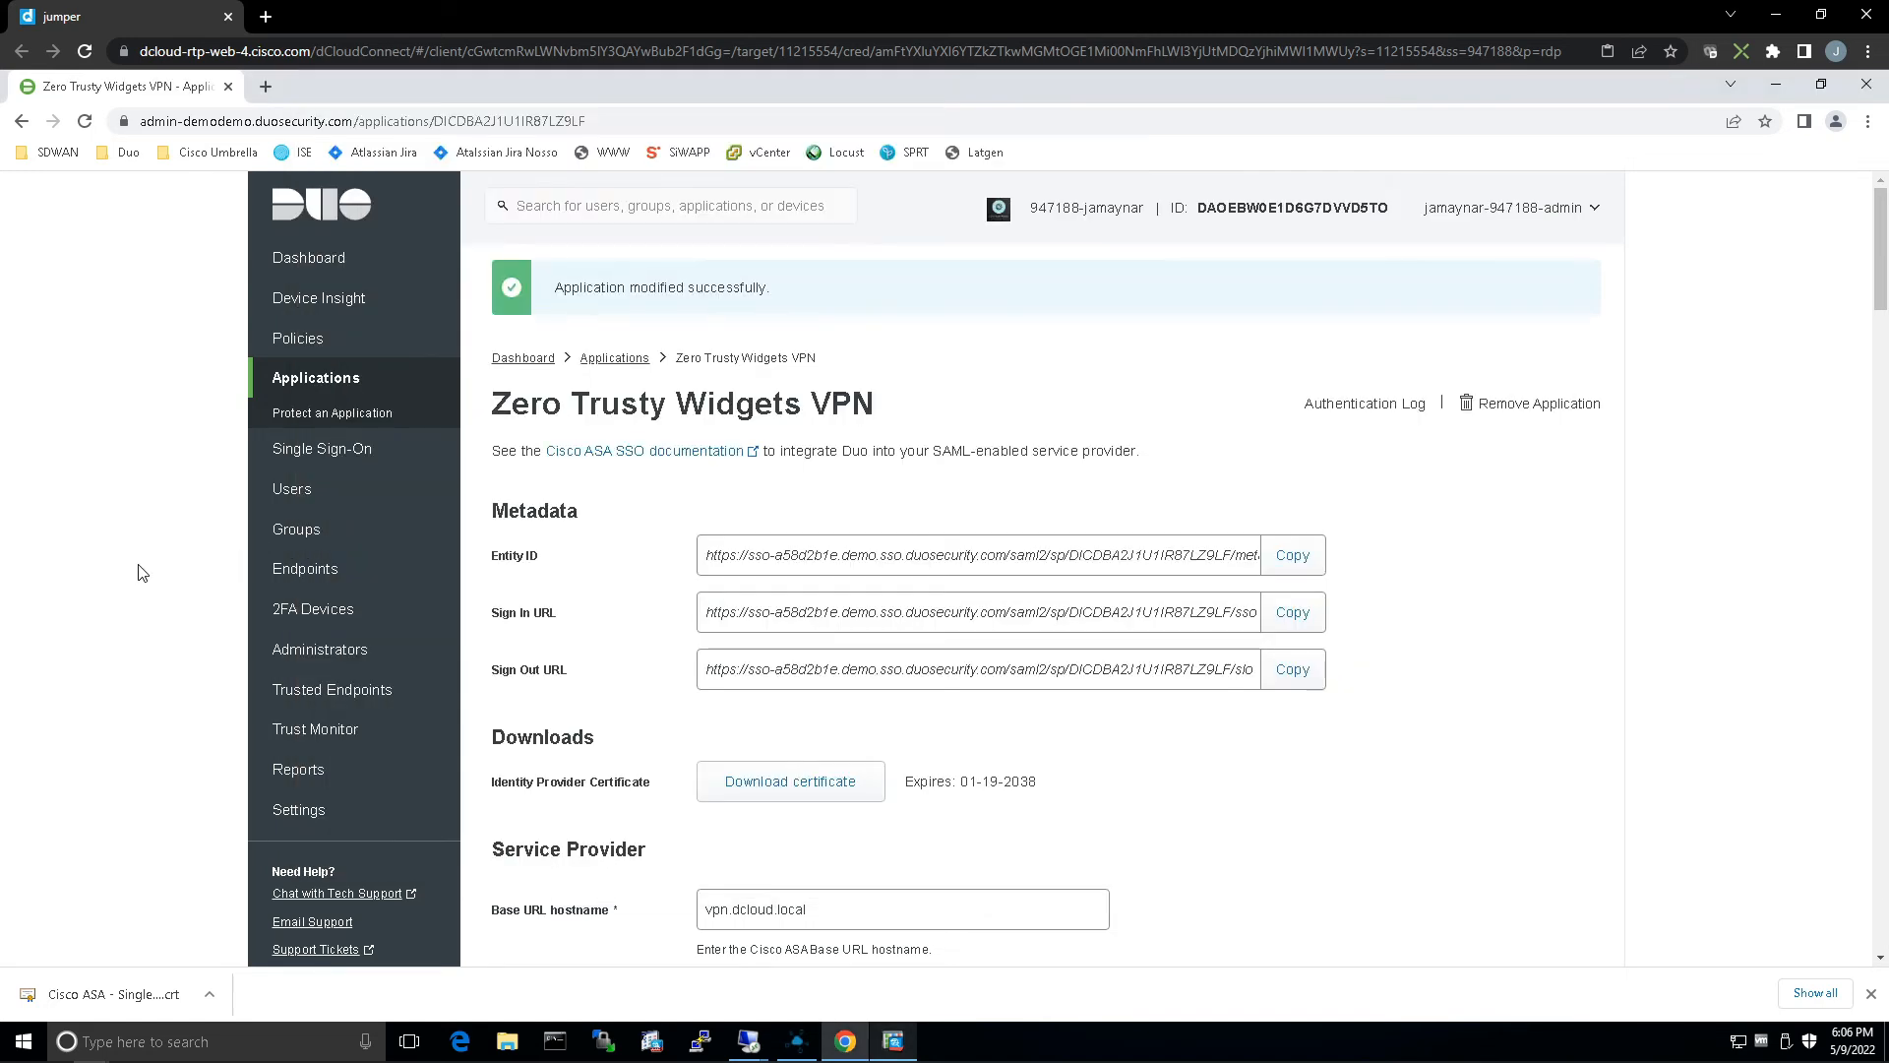
pyautogui.click(1299, 673)
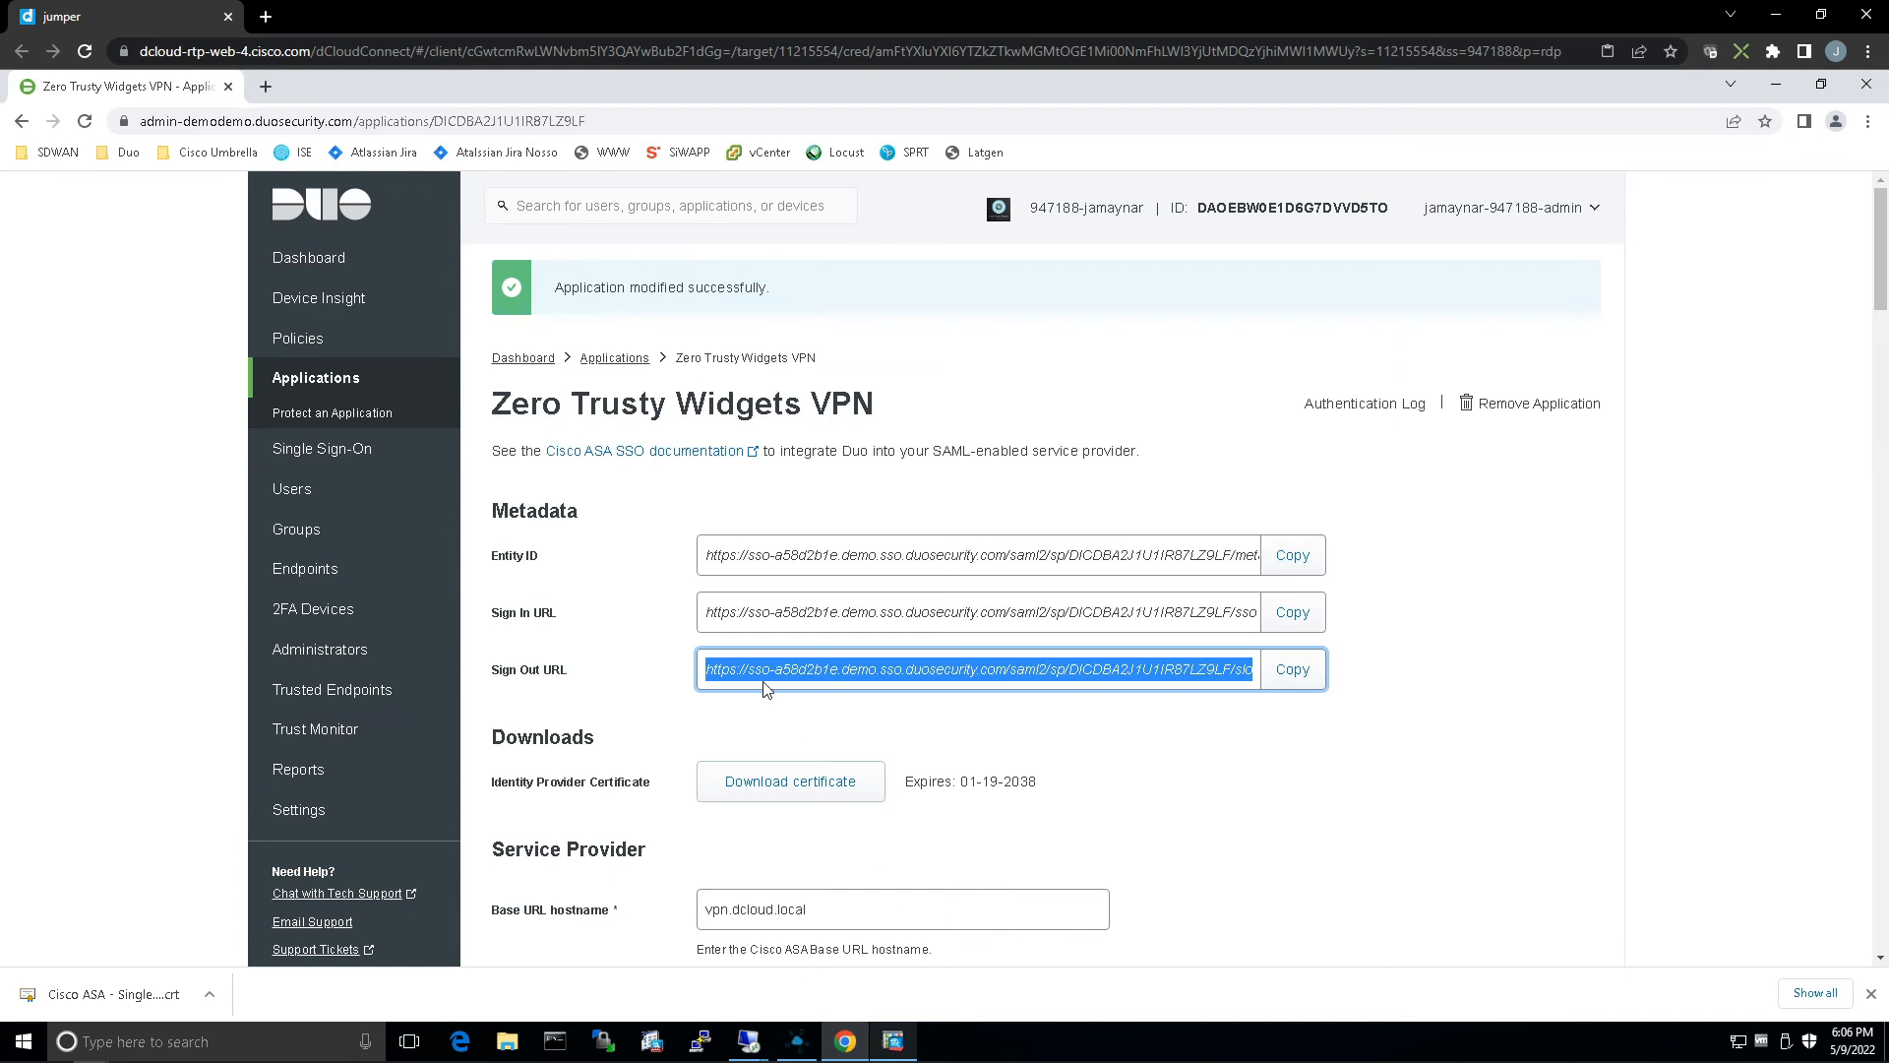
pyautogui.click(894, 1038)
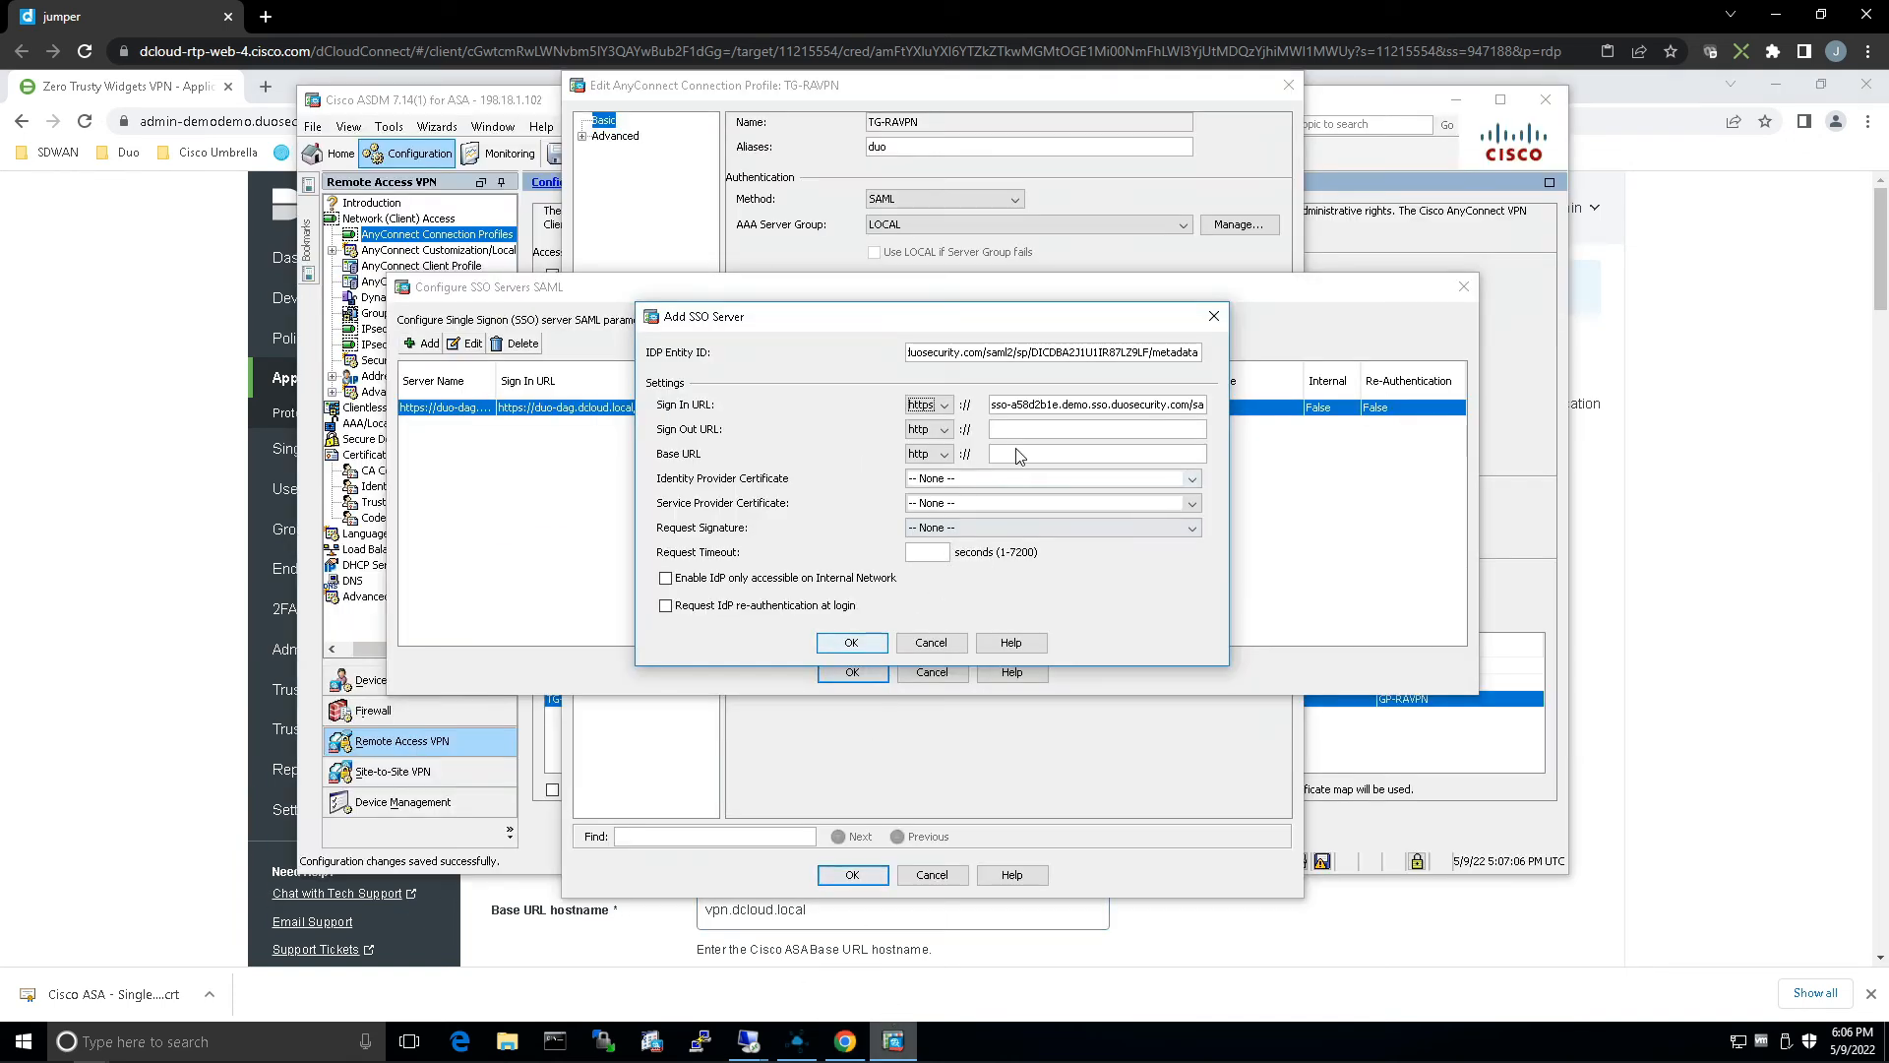
pyautogui.click(1008, 430)
pyautogui.hotkey('ctrl', 'v')
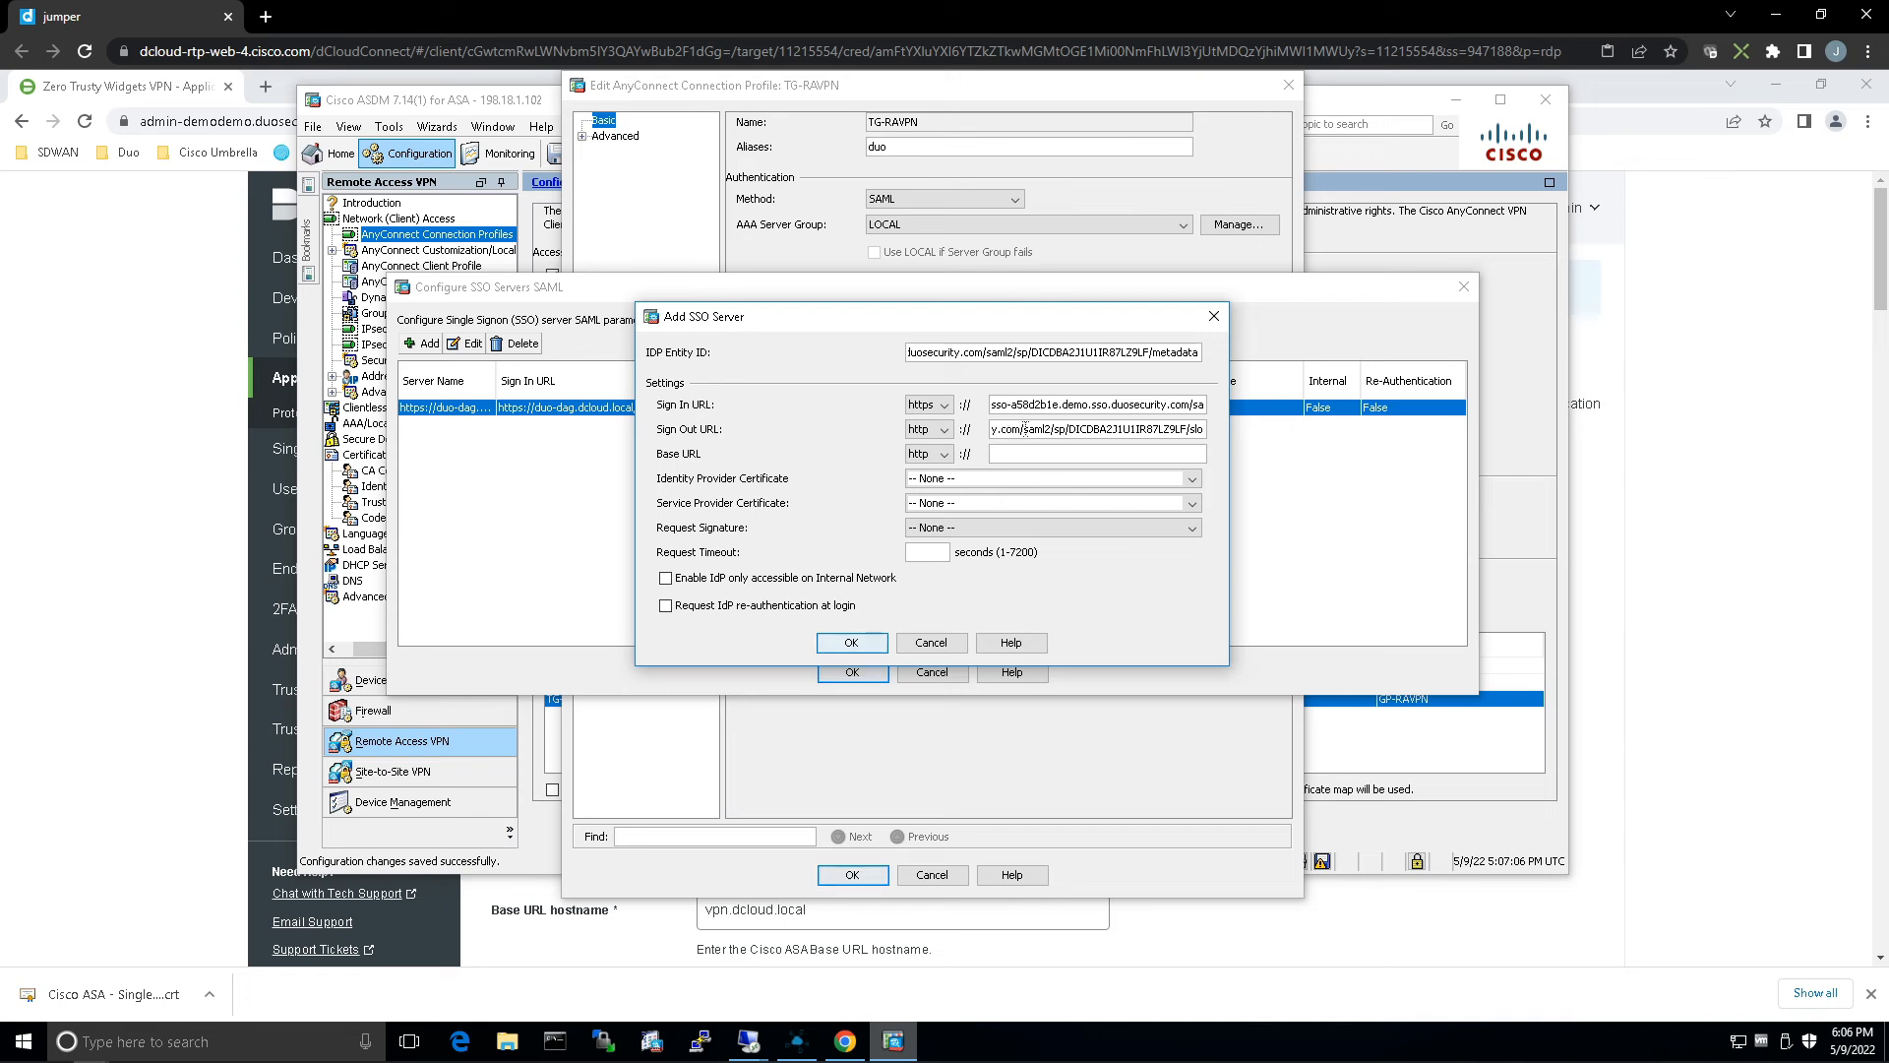
pyautogui.hotkey('shift', 'Home')
pyautogui.click(1027, 431)
pyautogui.moveTo(1002, 421); pyautogui.dragTo(977, 425)
pyautogui.press('BackSpace')
pyautogui.click(942, 430)
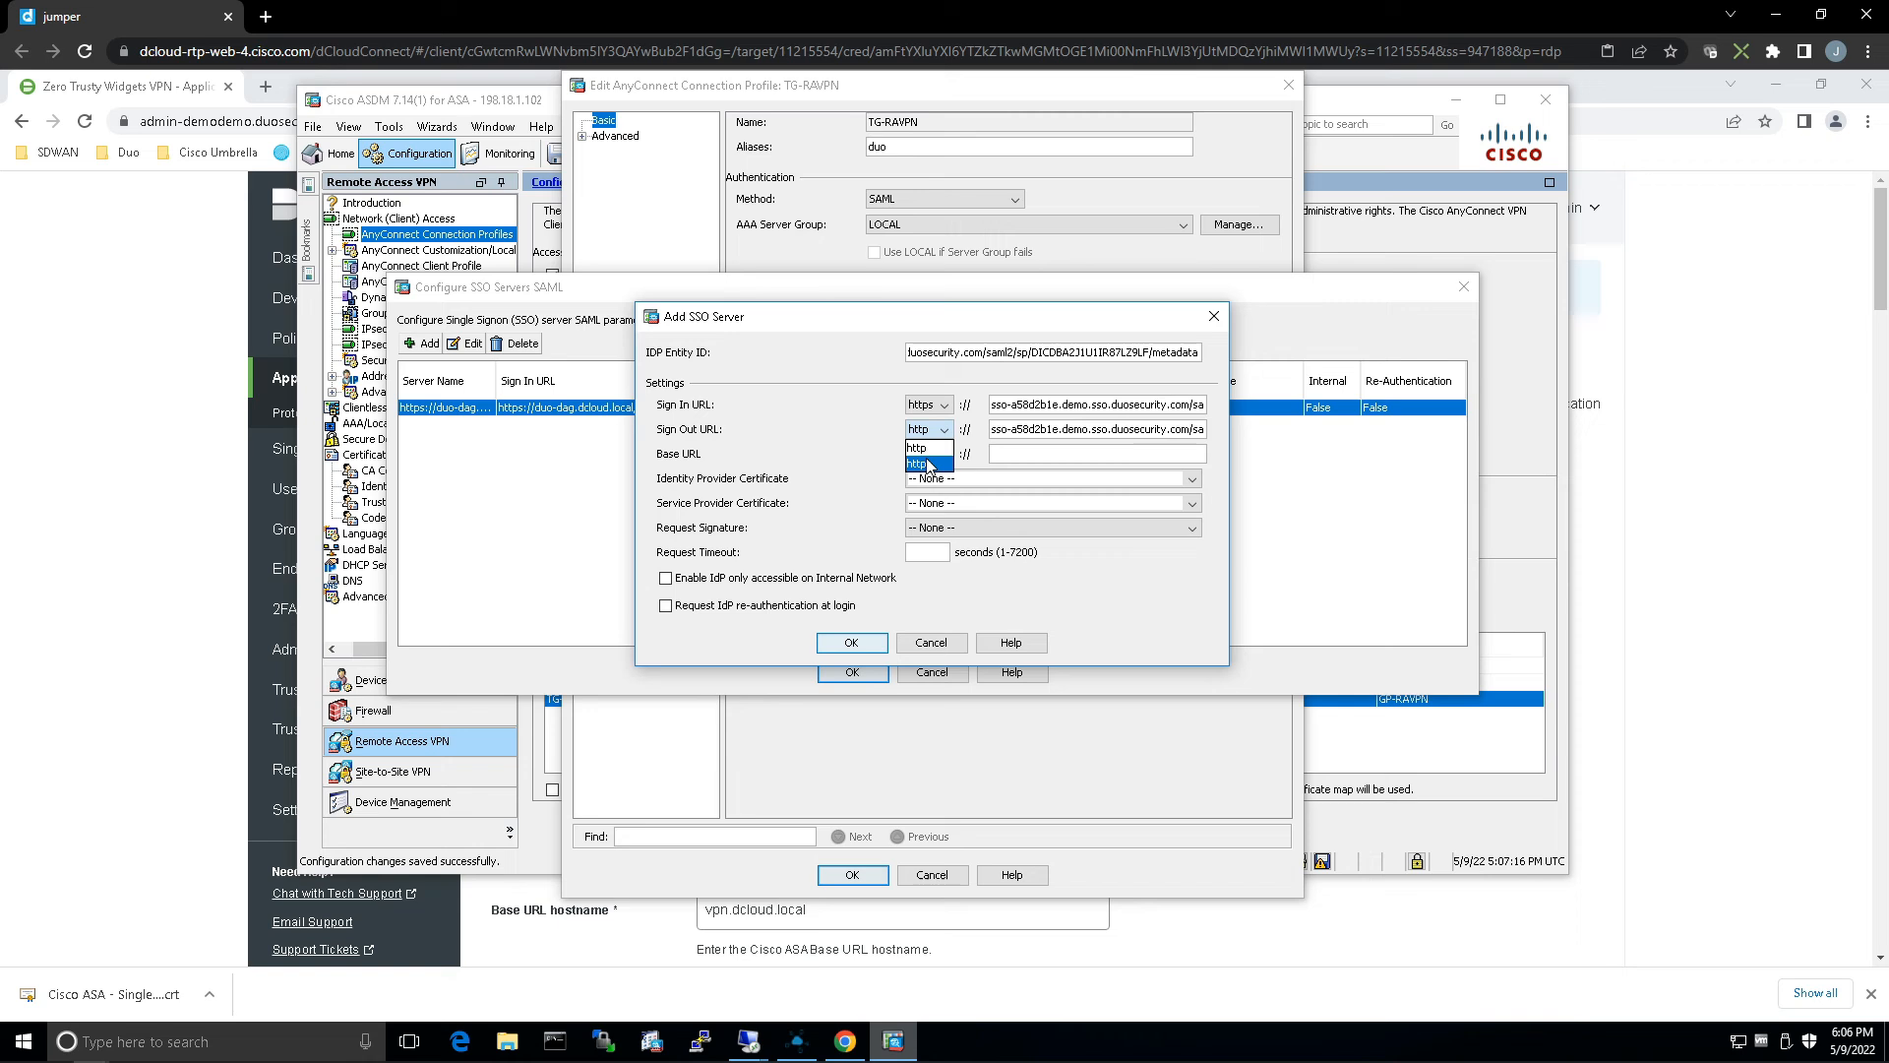
pyautogui.click(928, 463)
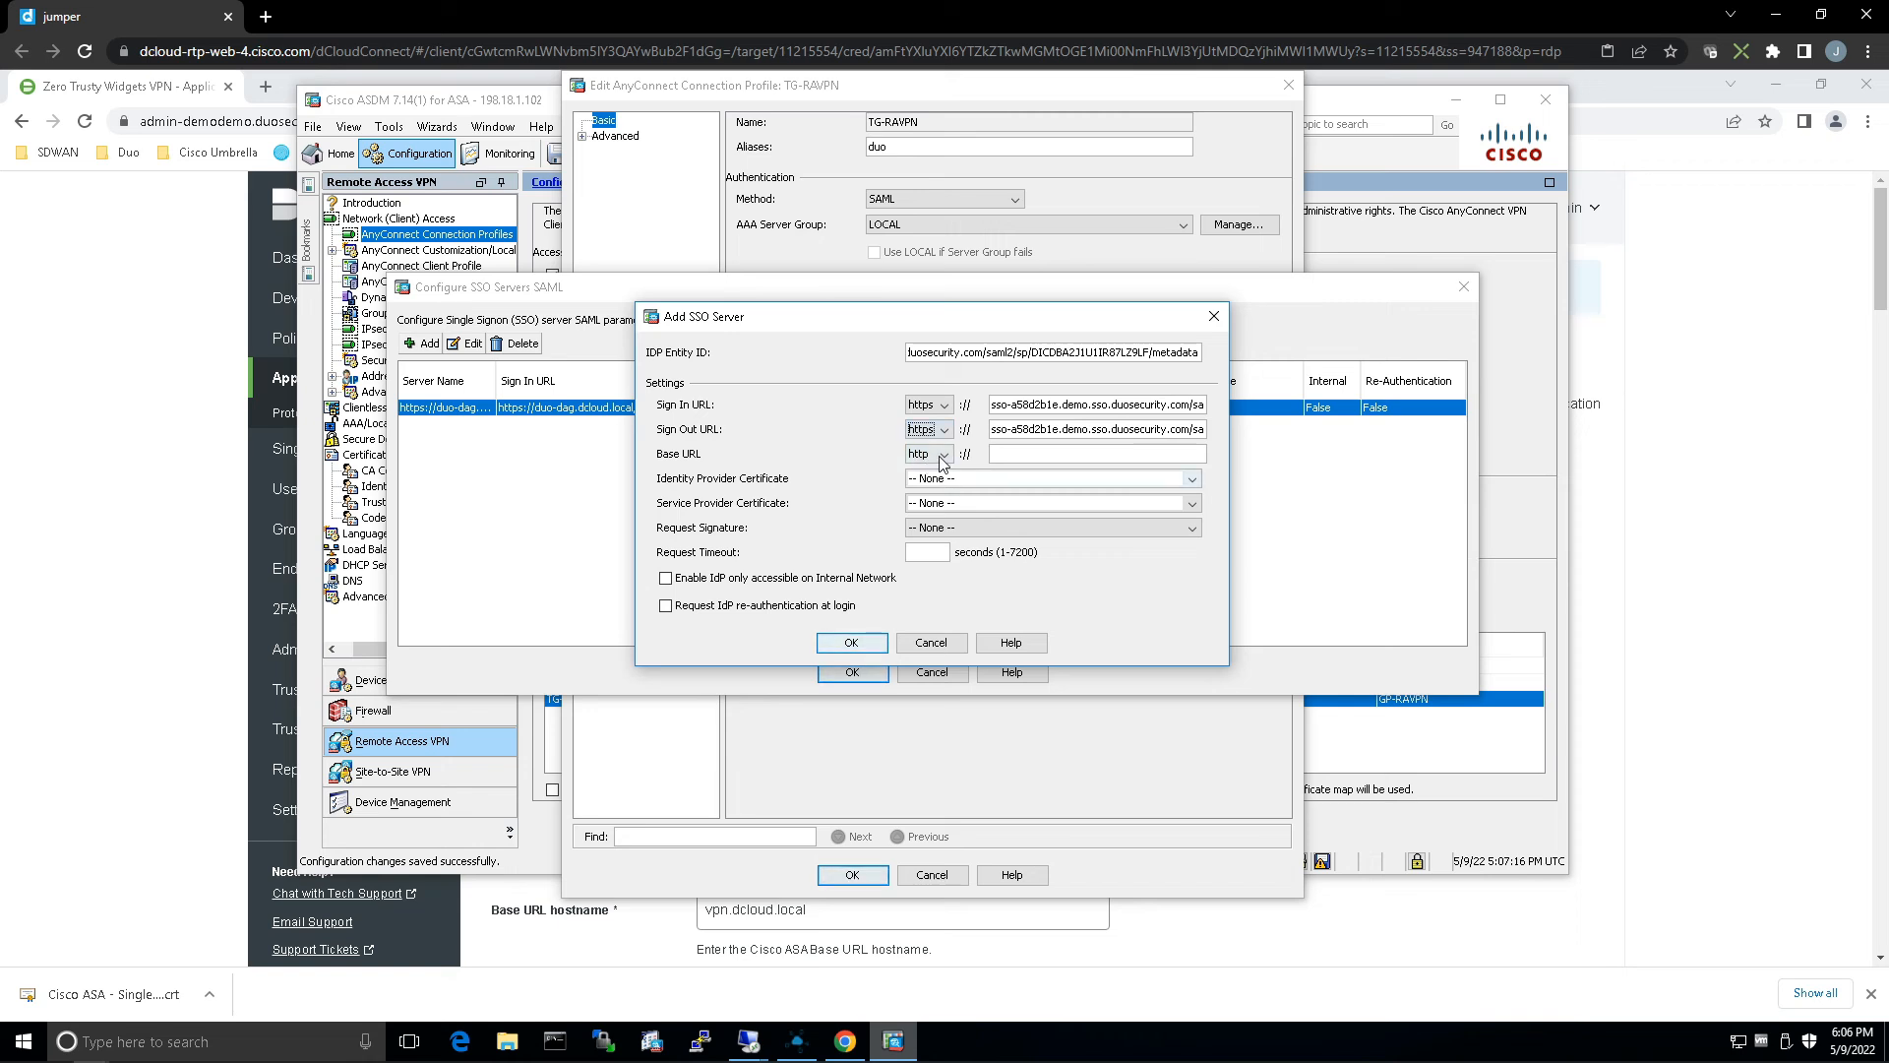
pyautogui.click(941, 456)
pyautogui.click(928, 488)
pyautogui.click(1189, 480)
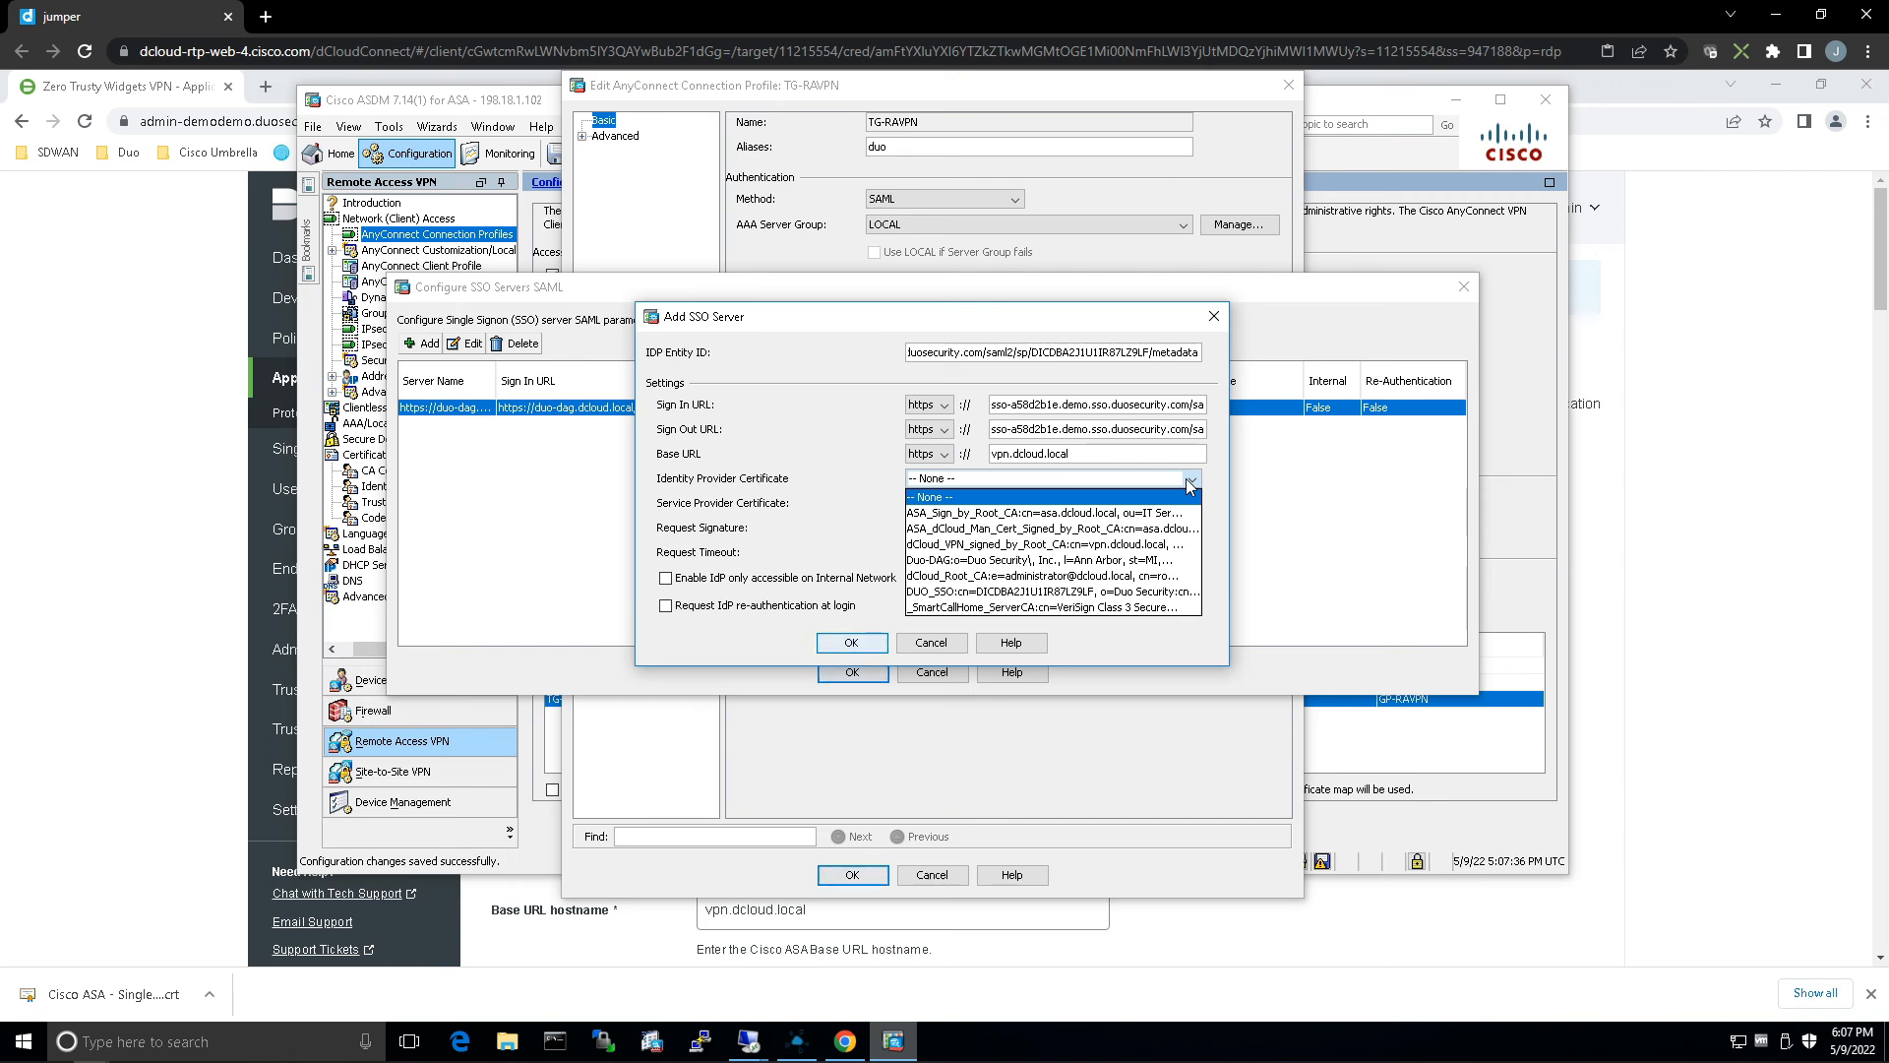
pyautogui.click(1102, 592)
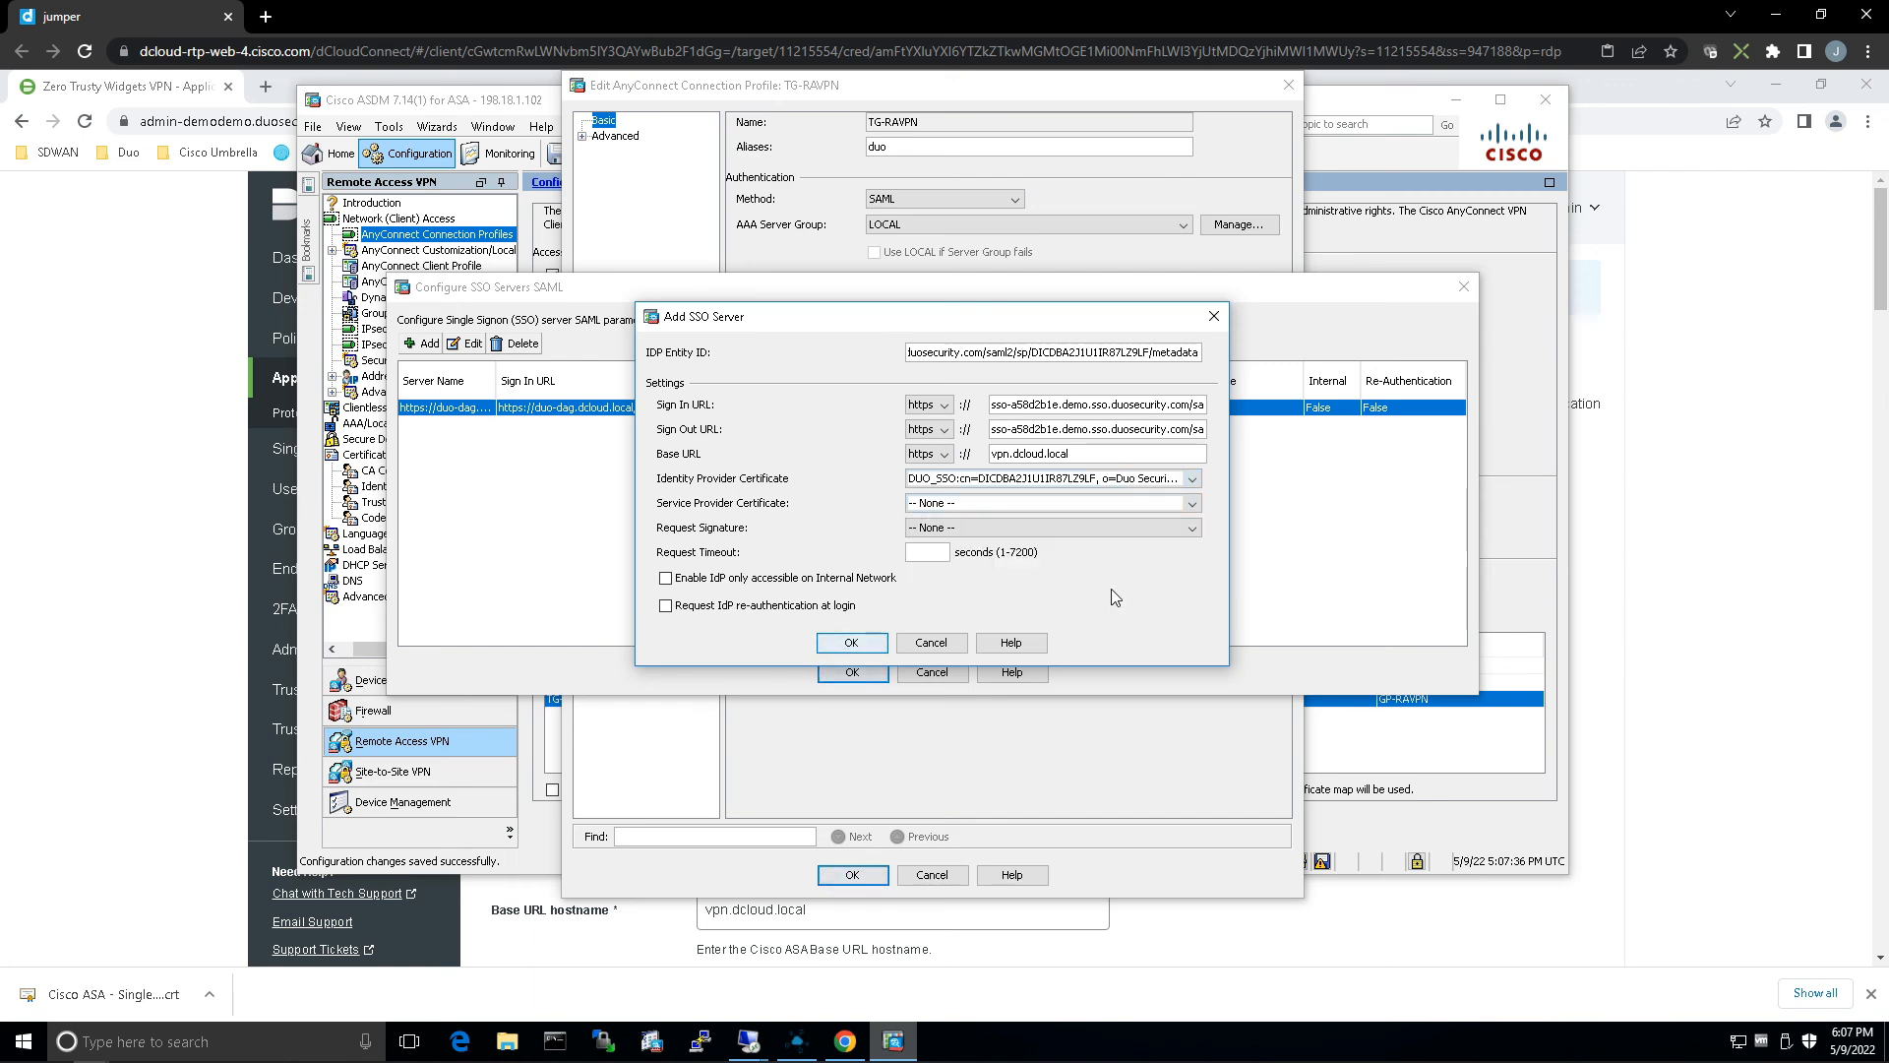
# - Set the request timeout to 300 seconds and confirm the new SSO server and the TG-RAVPN profile
pyautogui.click(934, 552)
pyautogui.write('300')
pyautogui.click(833, 645)
pyautogui.click(833, 673)
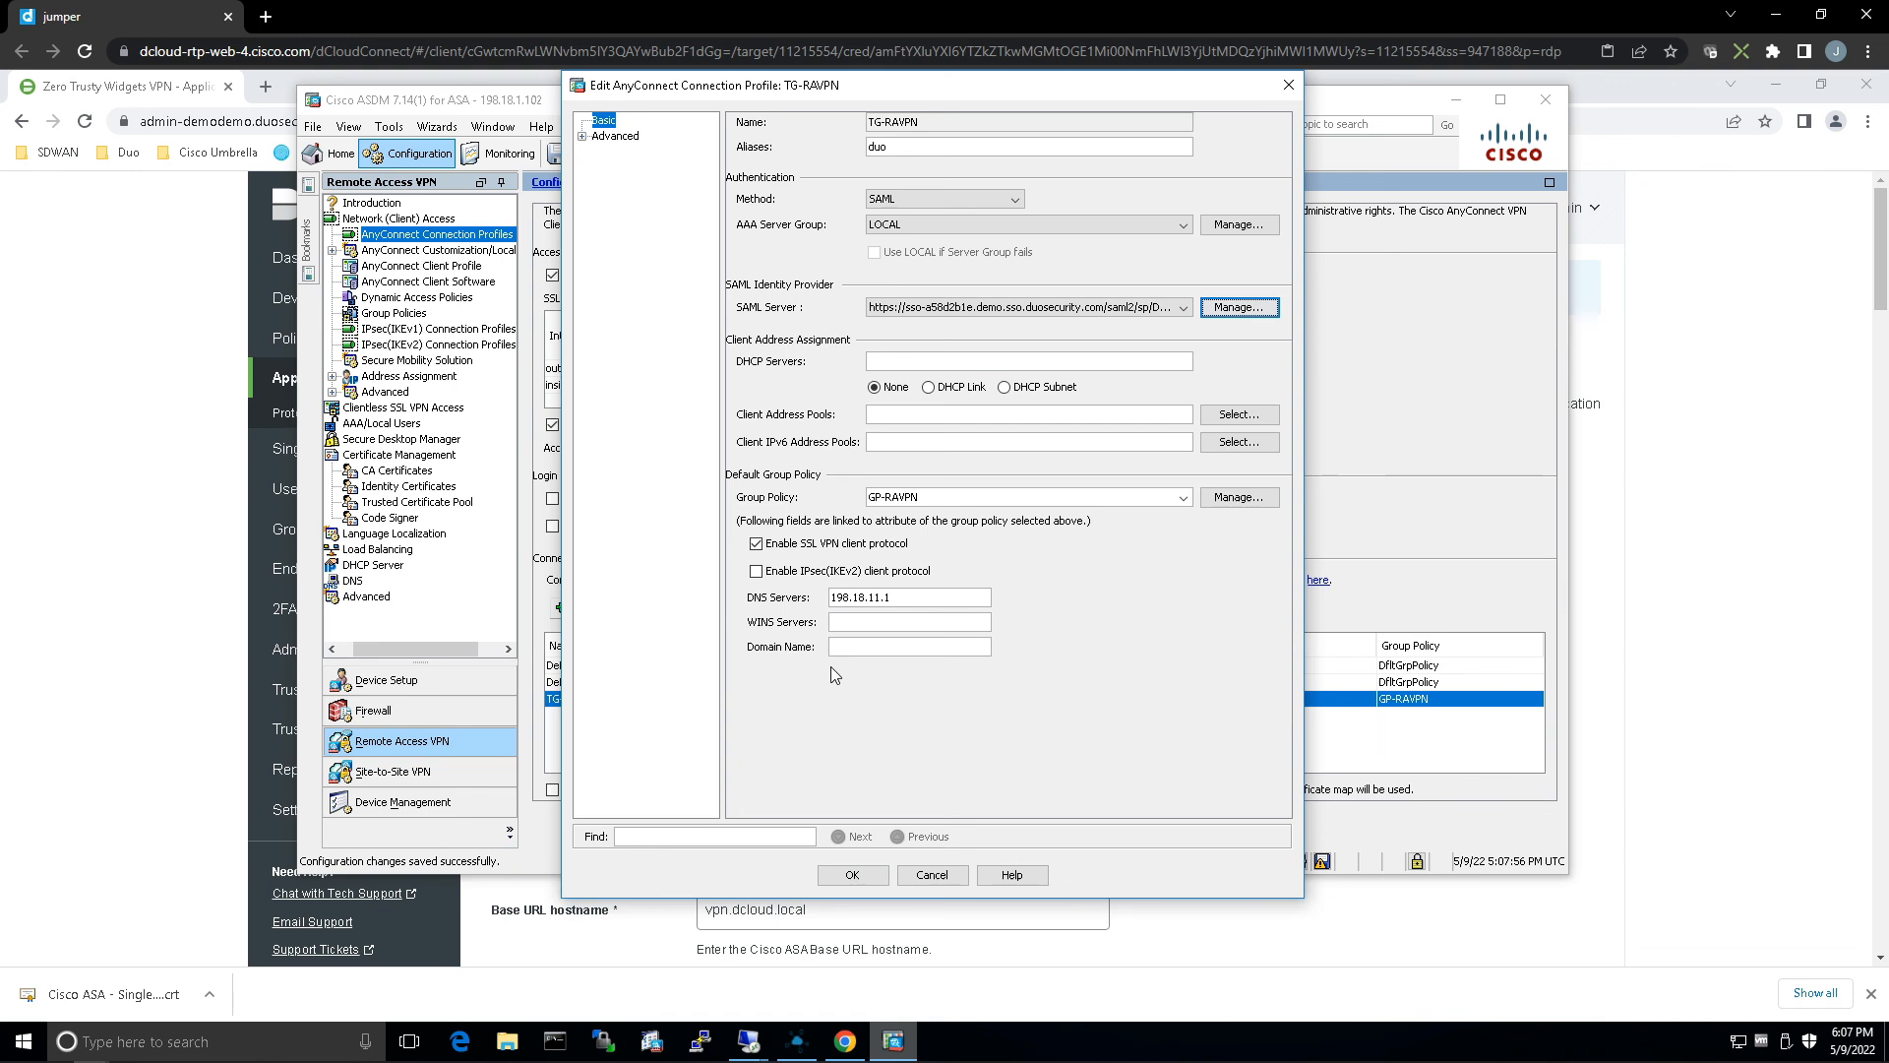
pyautogui.click(852, 873)
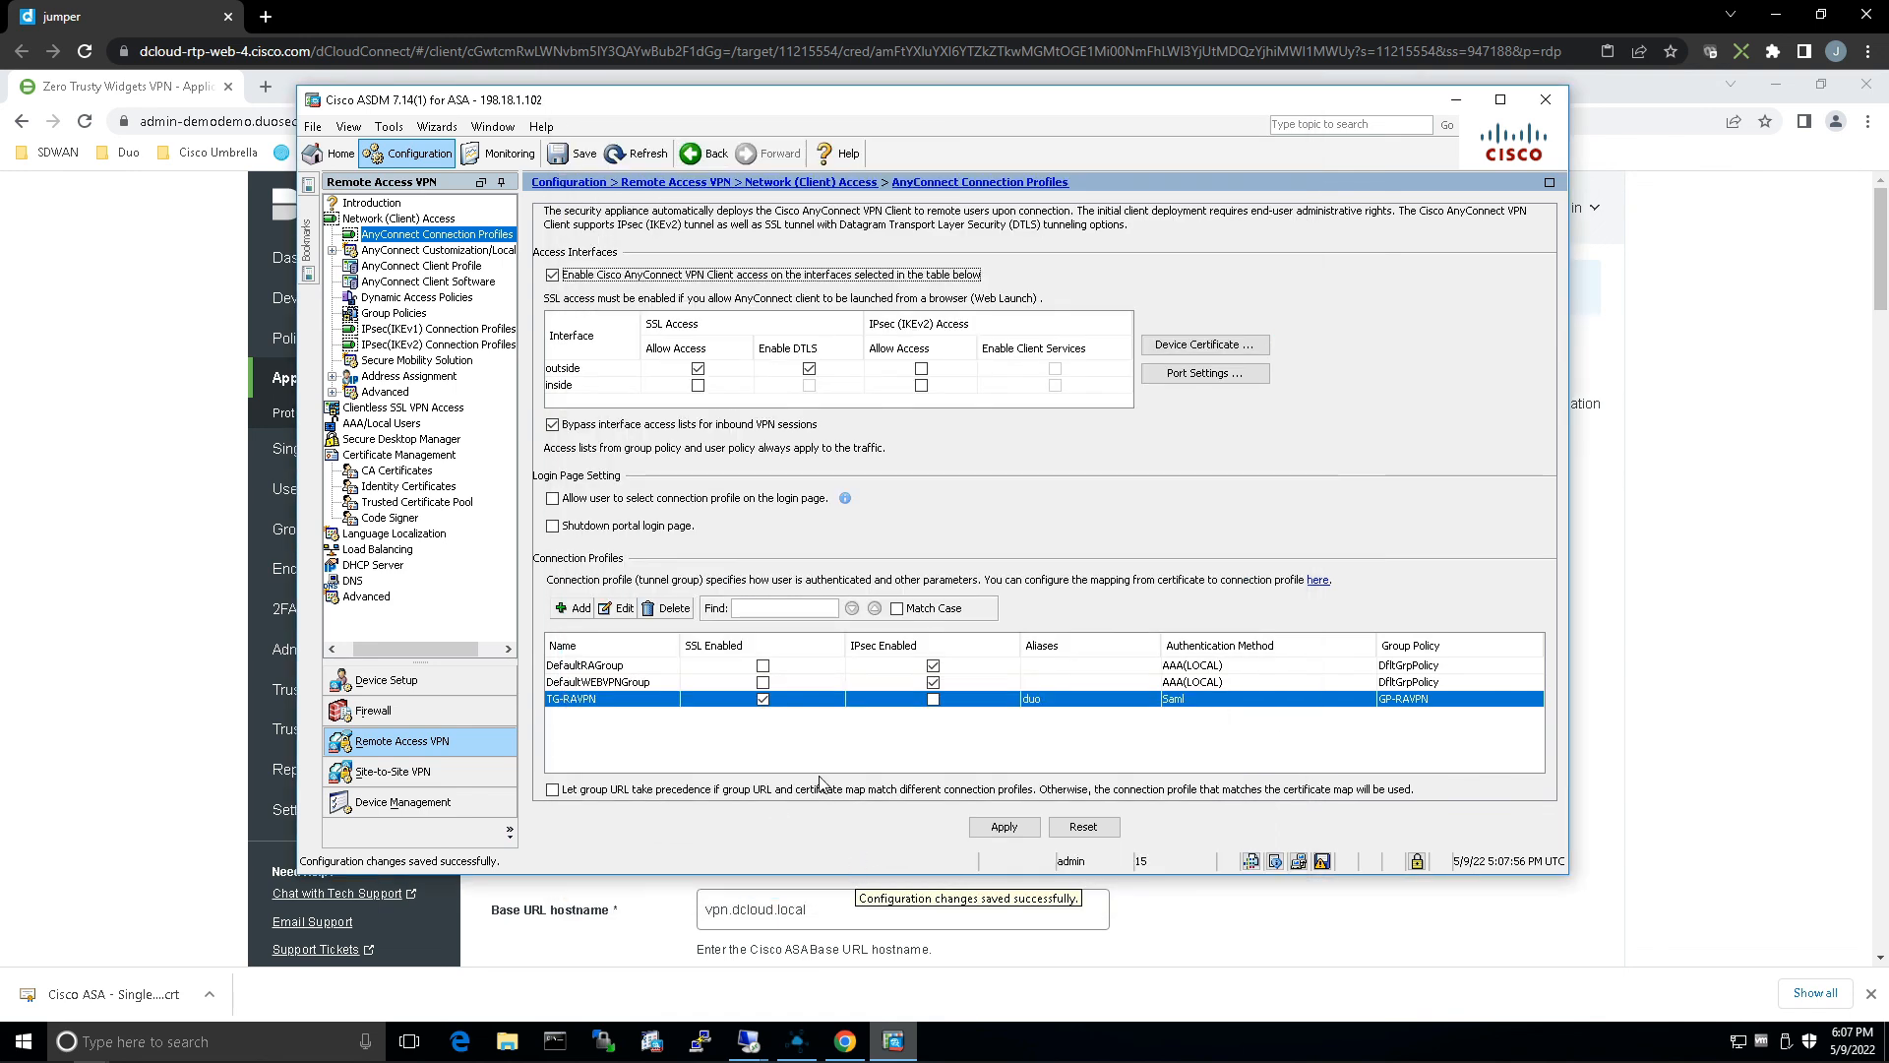
# - Apply the connection profile changes to the ASA and save the configuration with write mem
pyautogui.click(1000, 828)
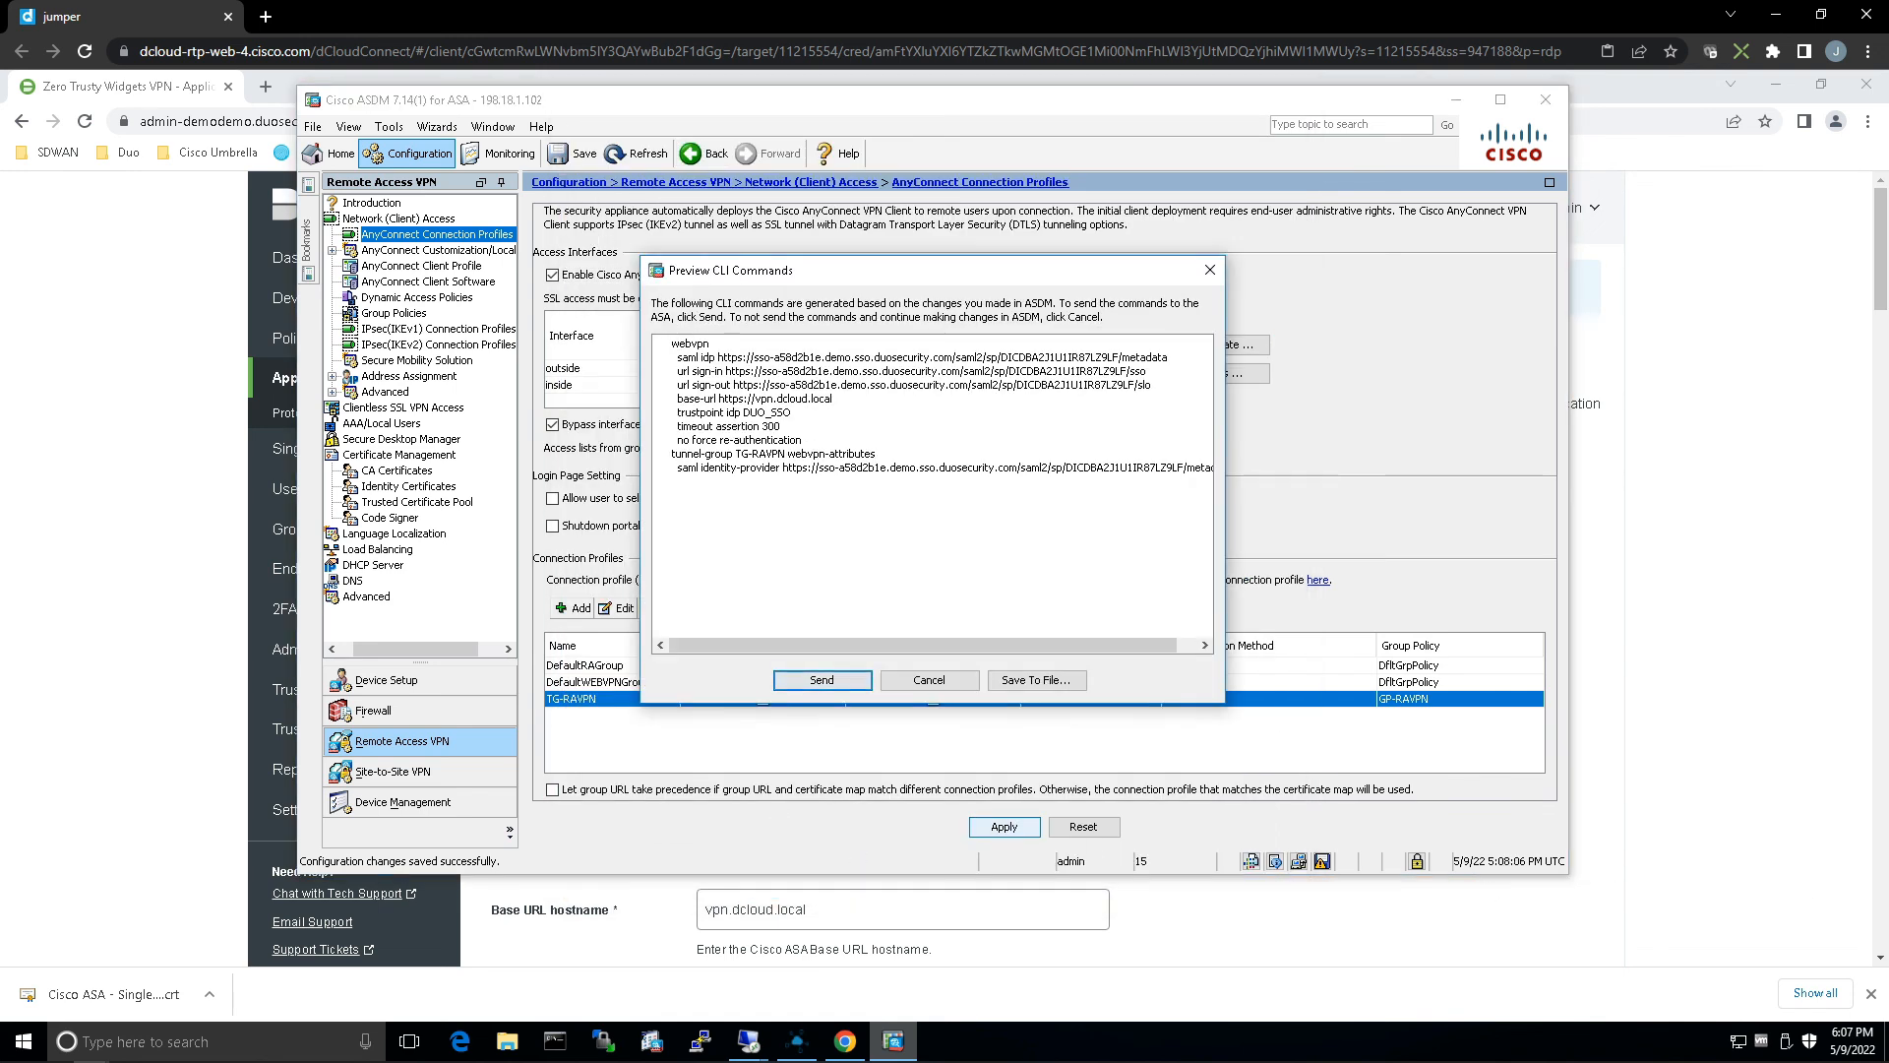
pyautogui.click(812, 683)
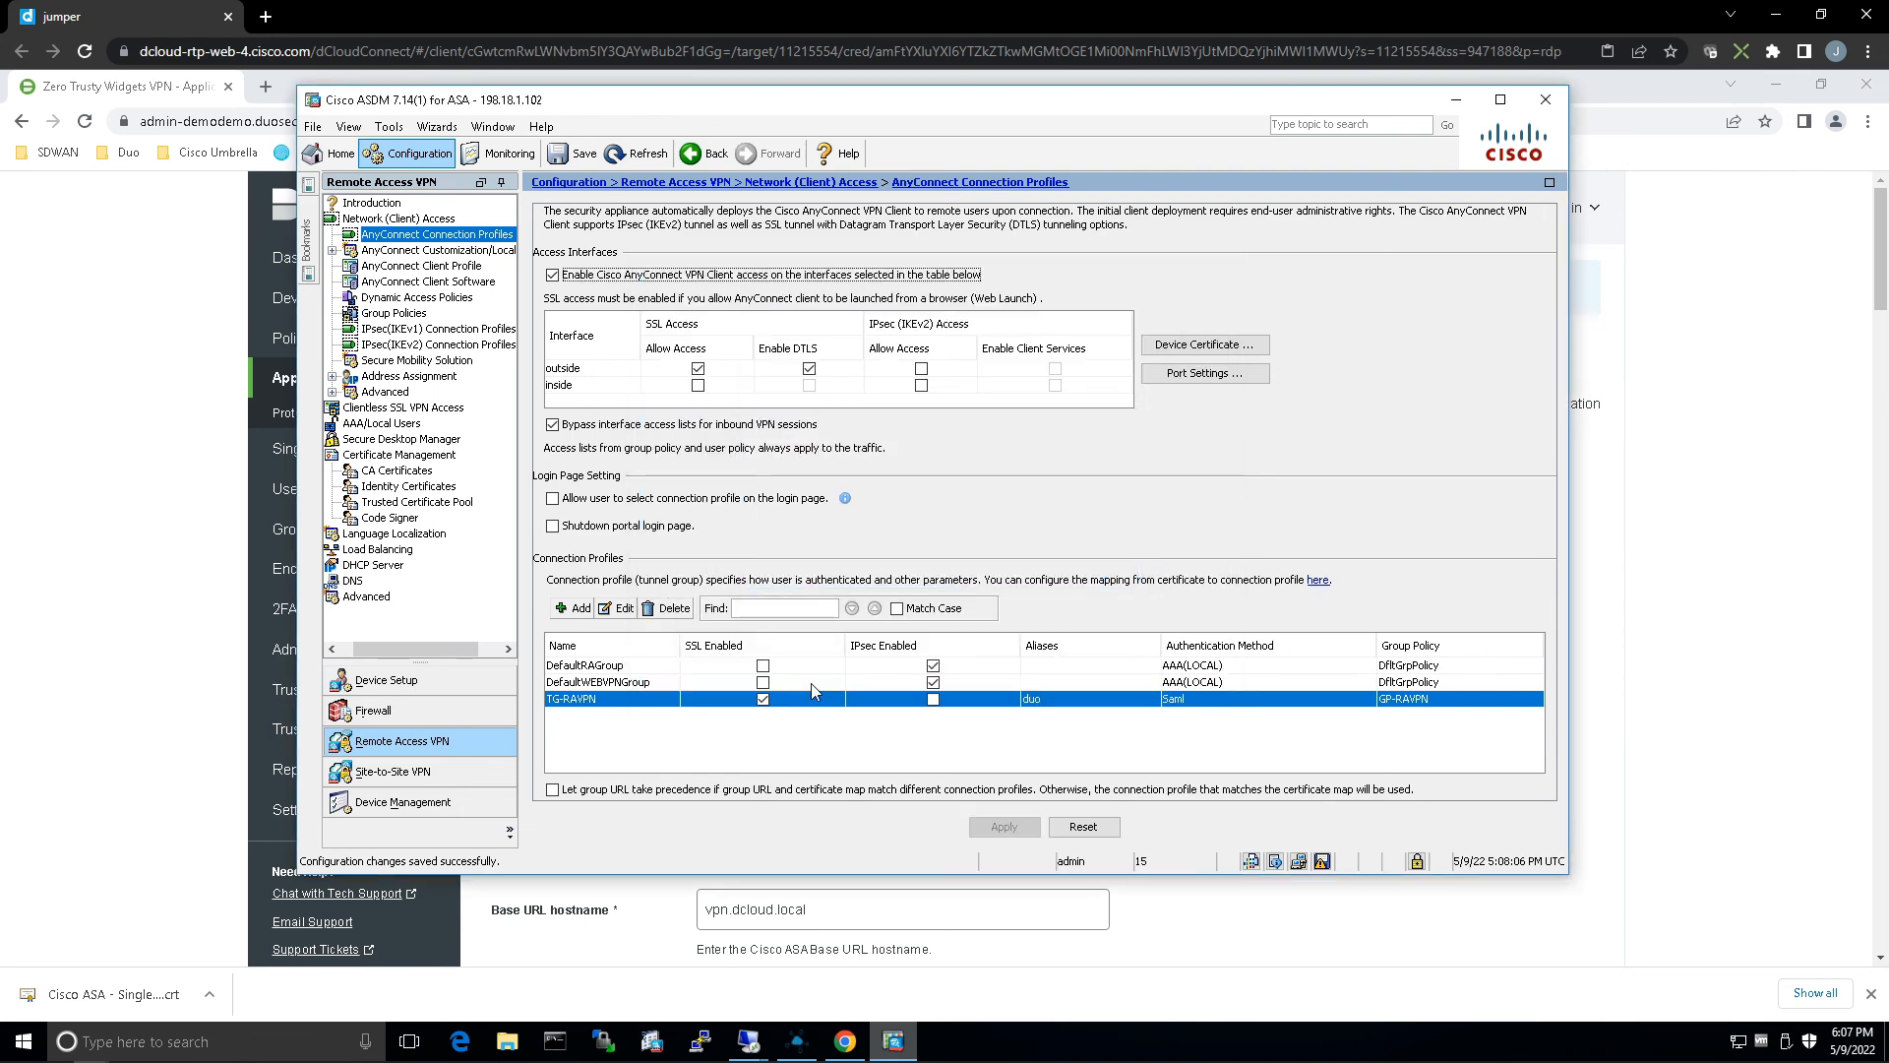
pyautogui.click(1322, 862)
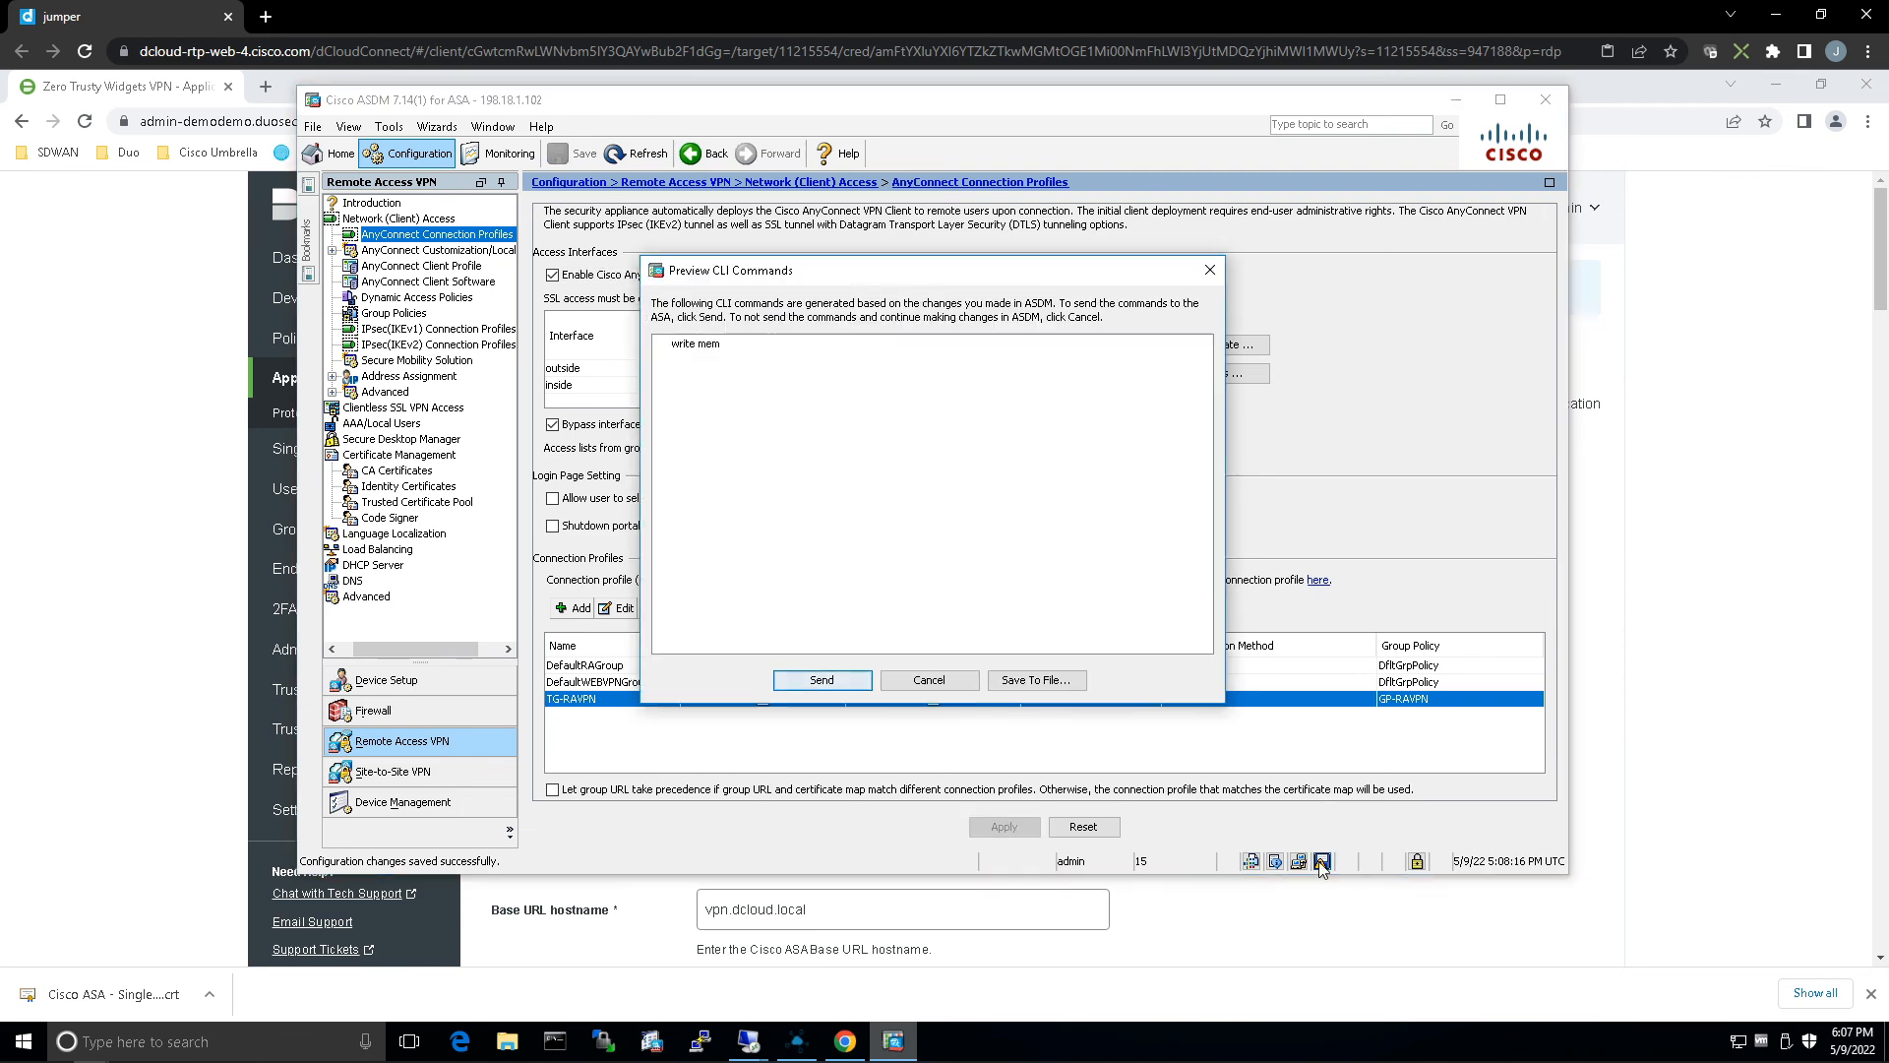
pyautogui.click(823, 680)
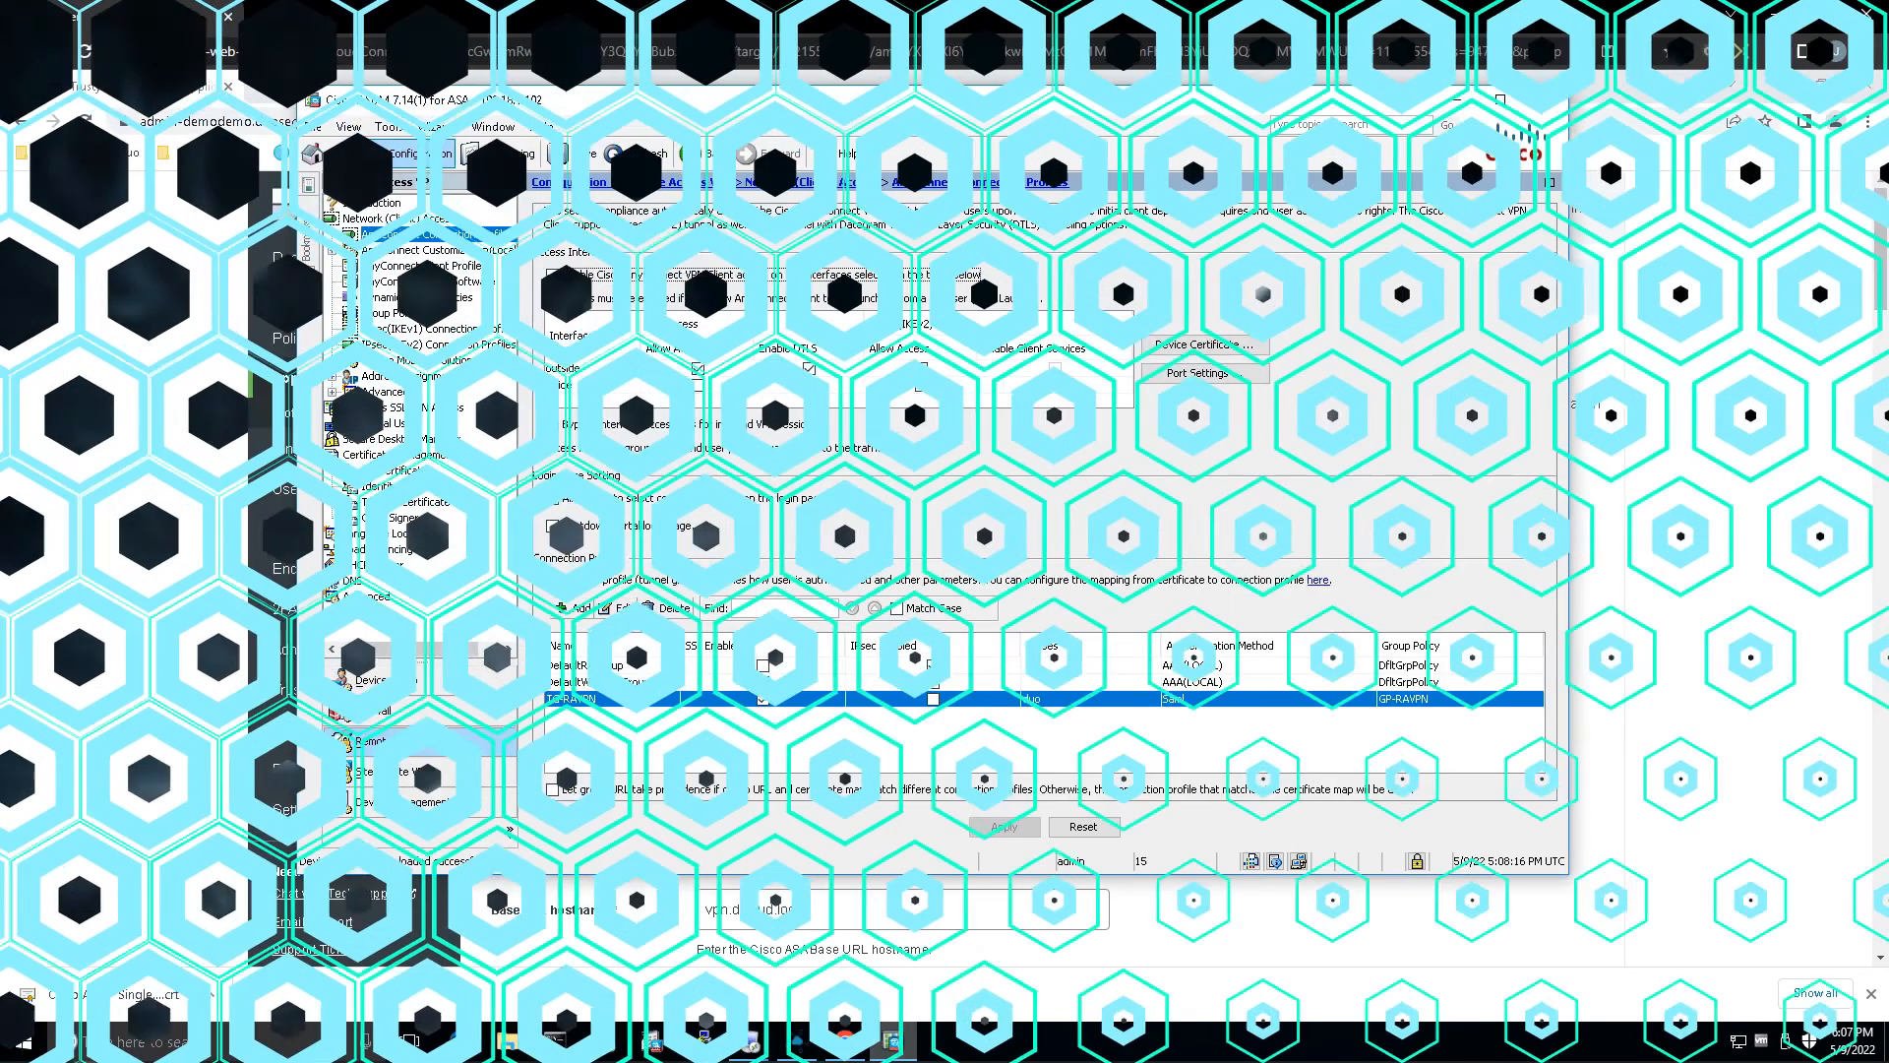